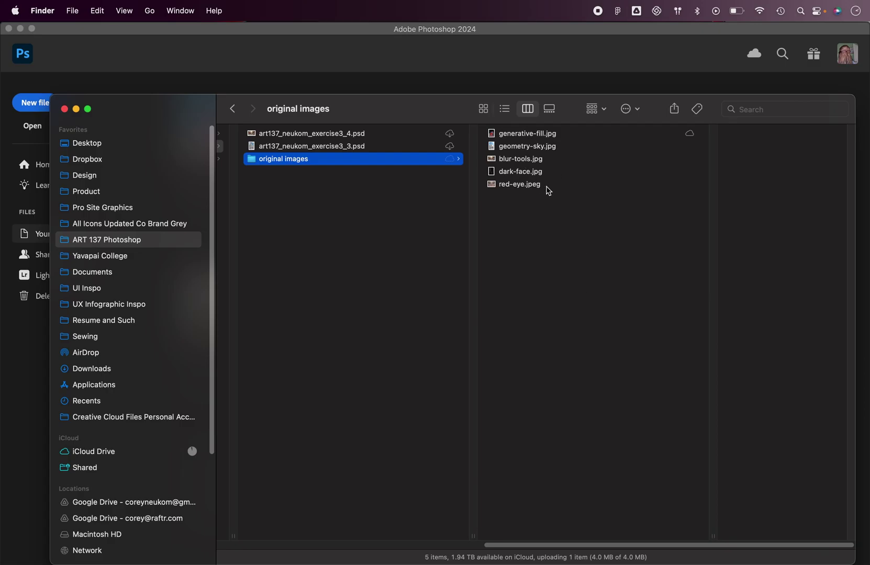
- Preview the exercise photos in the original images folder one after another
click(547, 190)
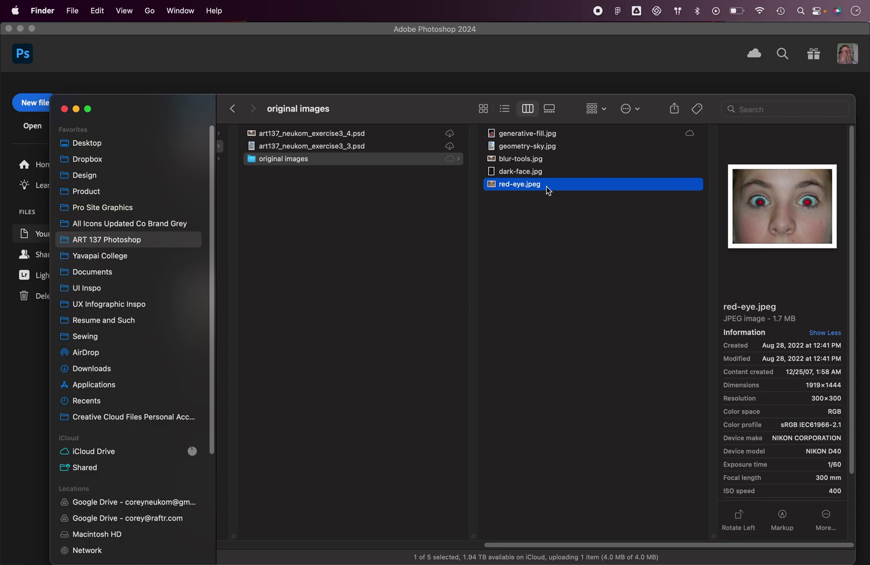
key(Up)
key(Up)
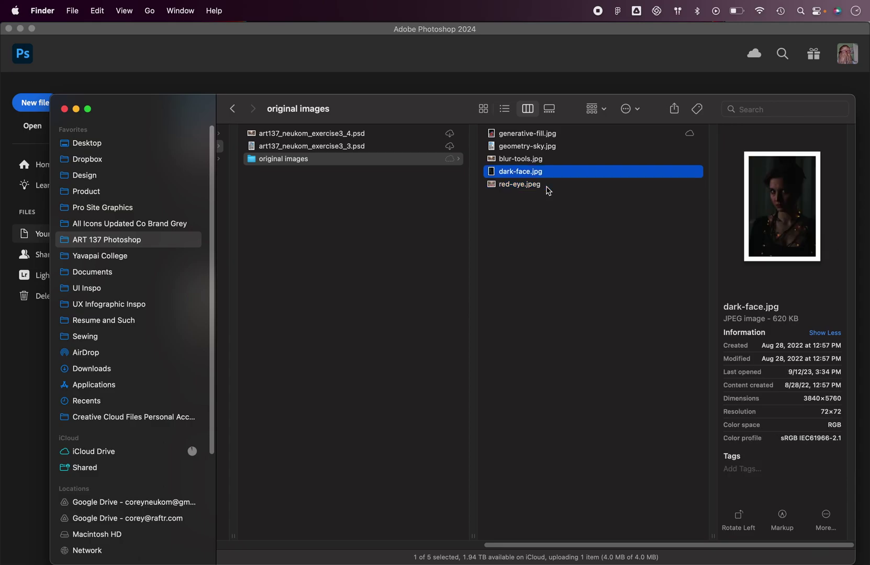
key(Up)
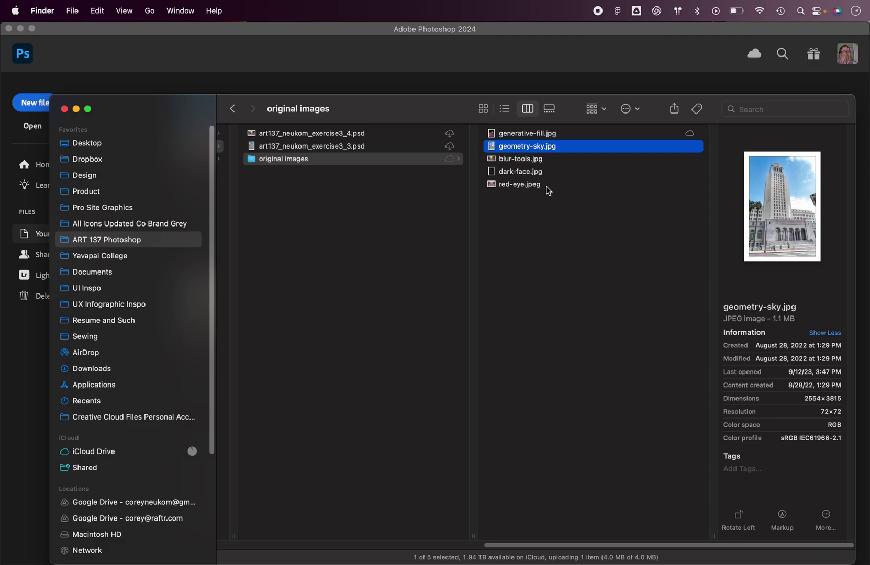
key(Up)
key(Down)
key(Down)
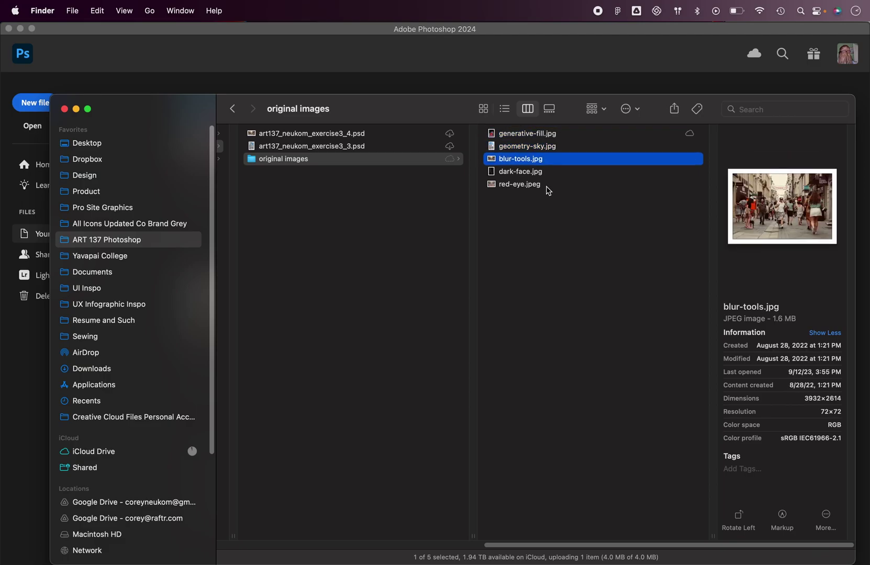
key(Down)
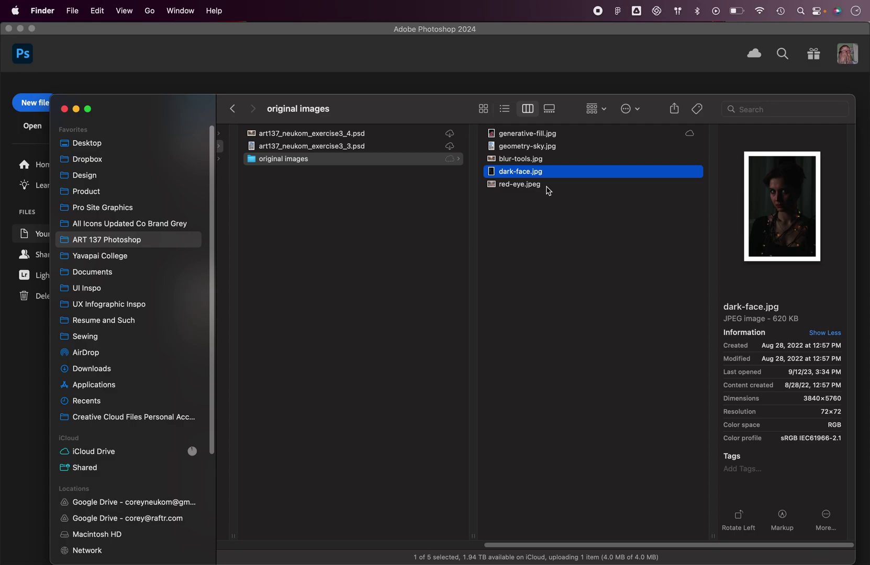
- Open red-eye.jpeg from the original images folder in Photoshop
click(547, 187)
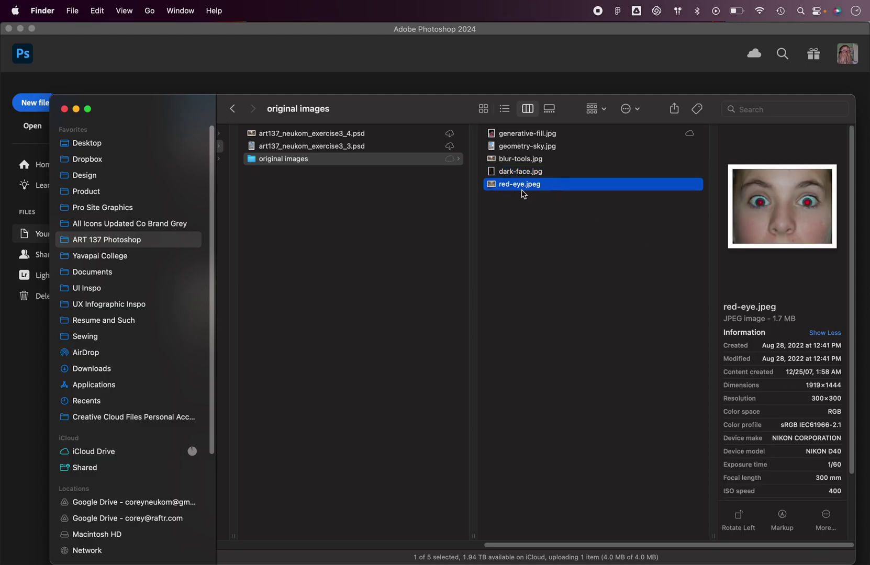
drag(518, 185, 371, 543)
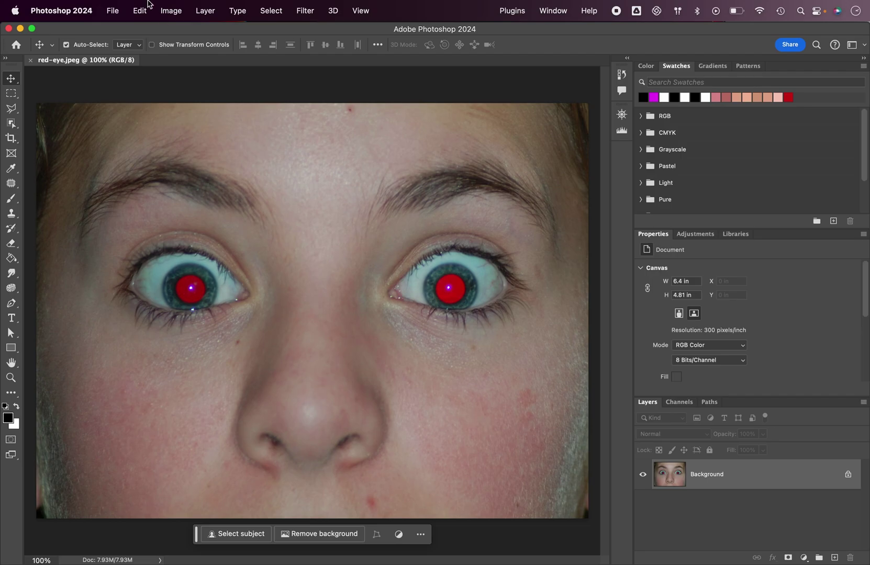
click(113, 9)
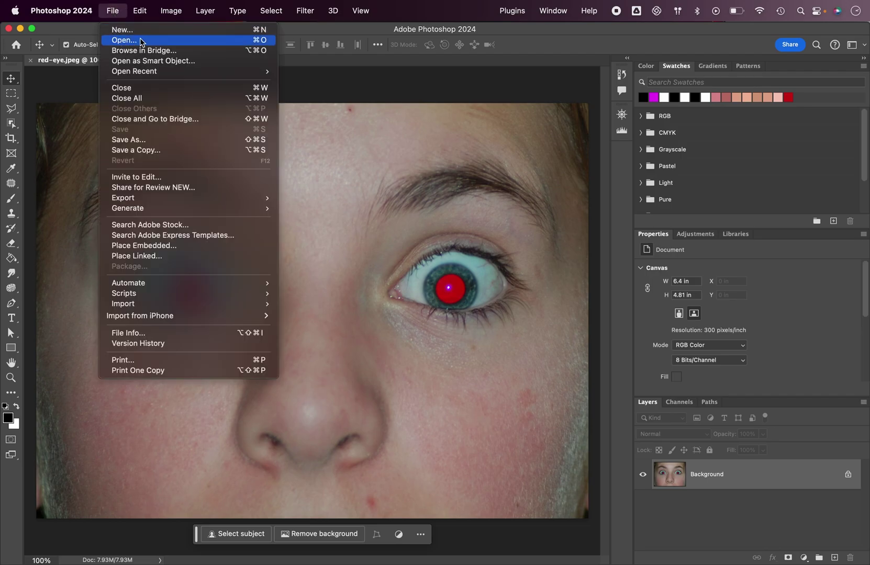
click(124, 15)
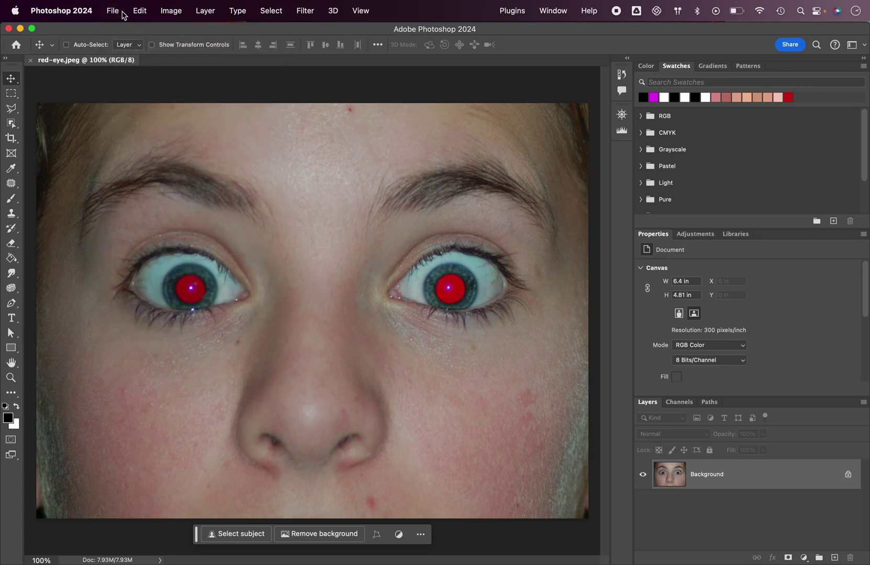
key(super+Tab)
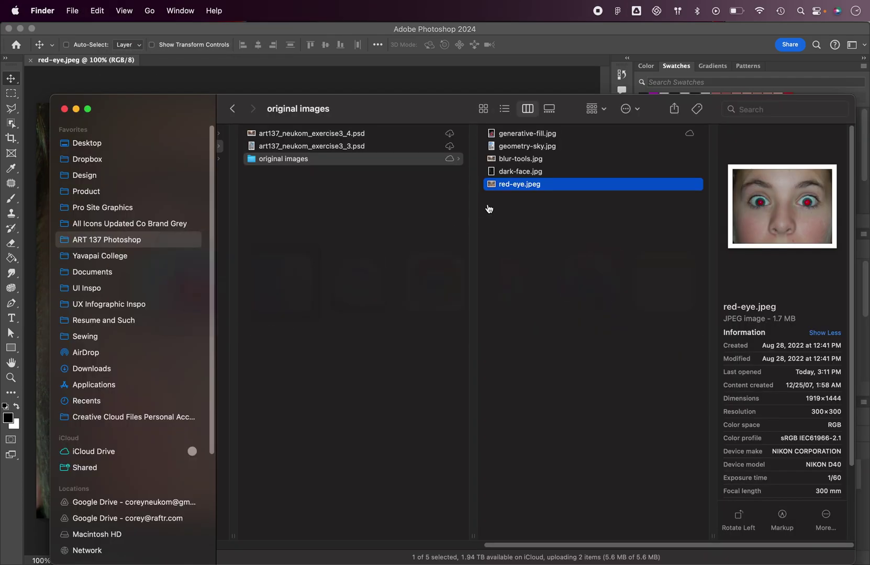
right_click(513, 184)
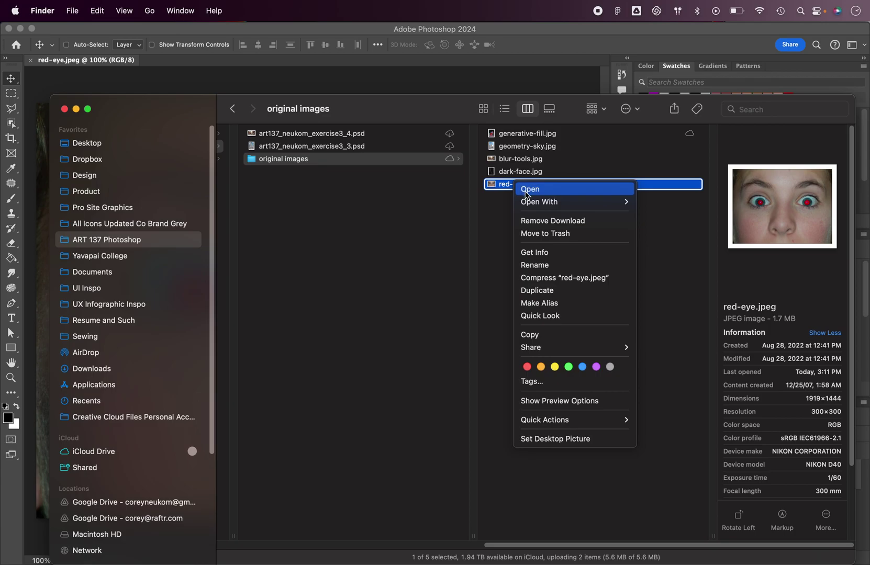
mouse_move(549, 207)
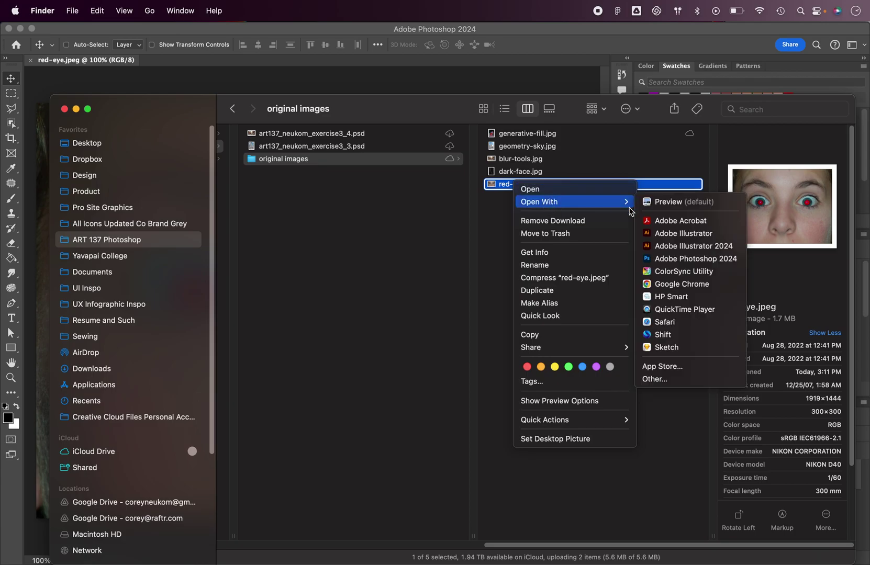
click(481, 244)
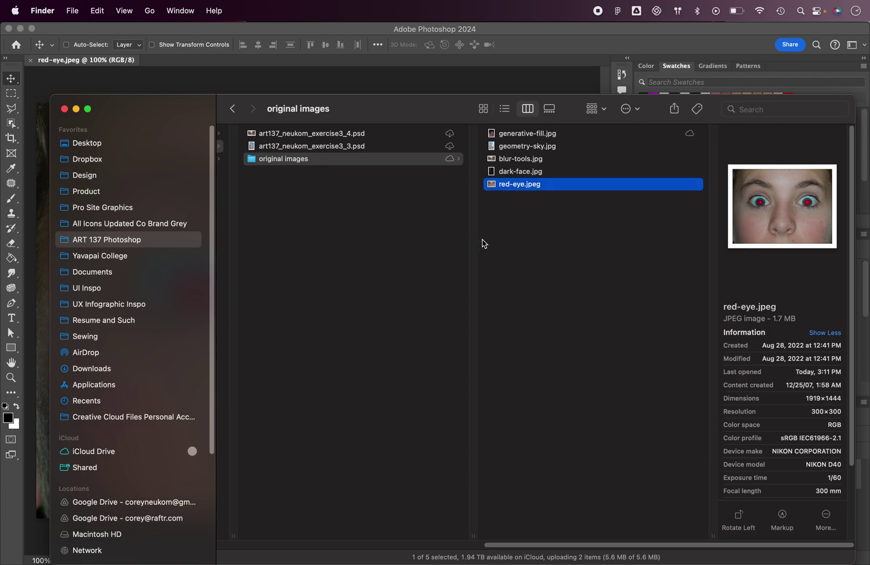
key(super+Tab)
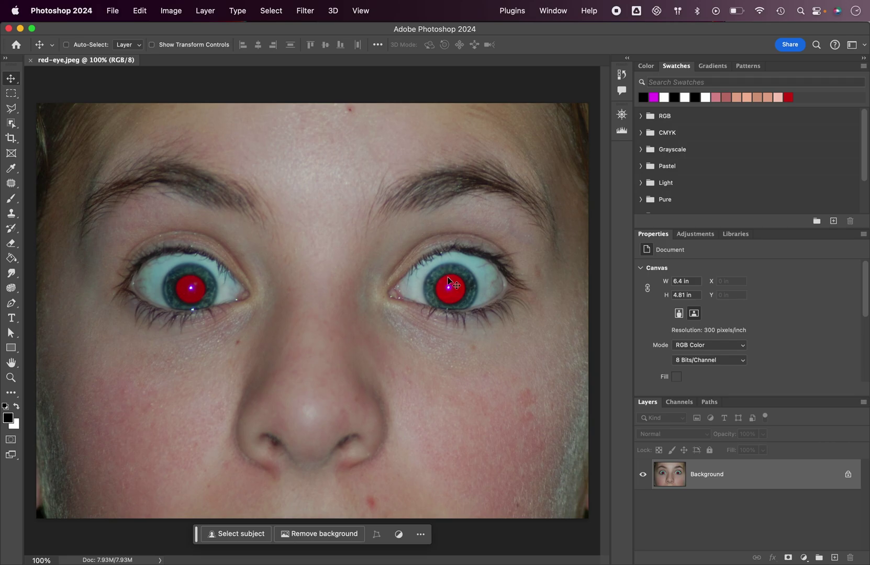
click(112, 10)
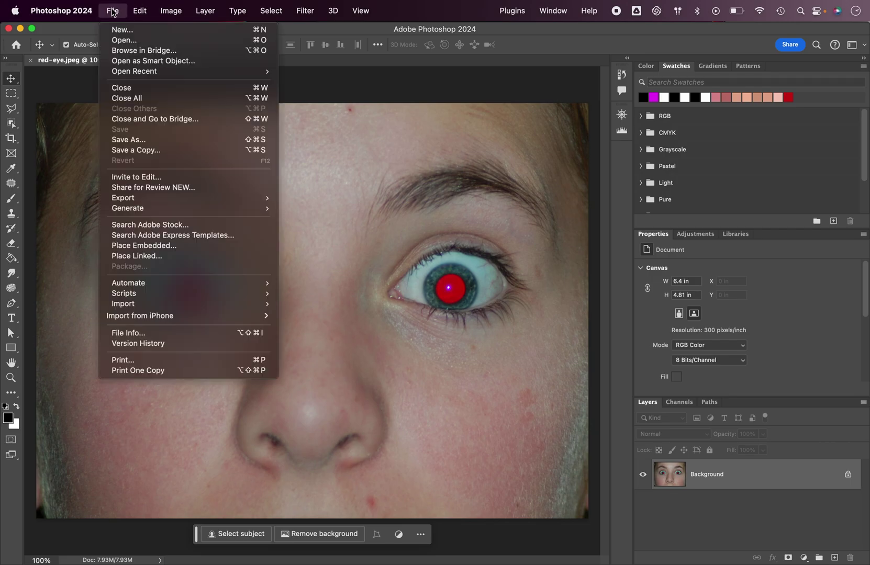
click(113, 10)
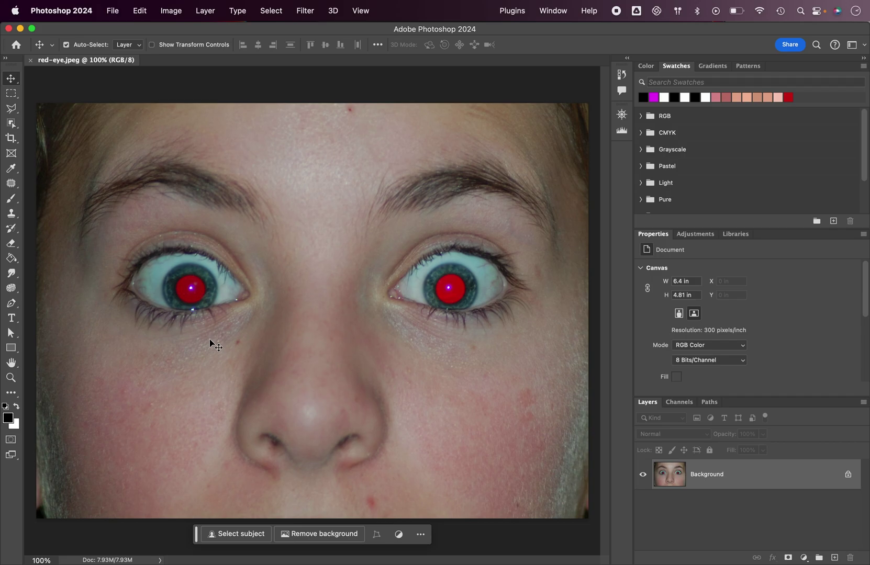
key(super+o)
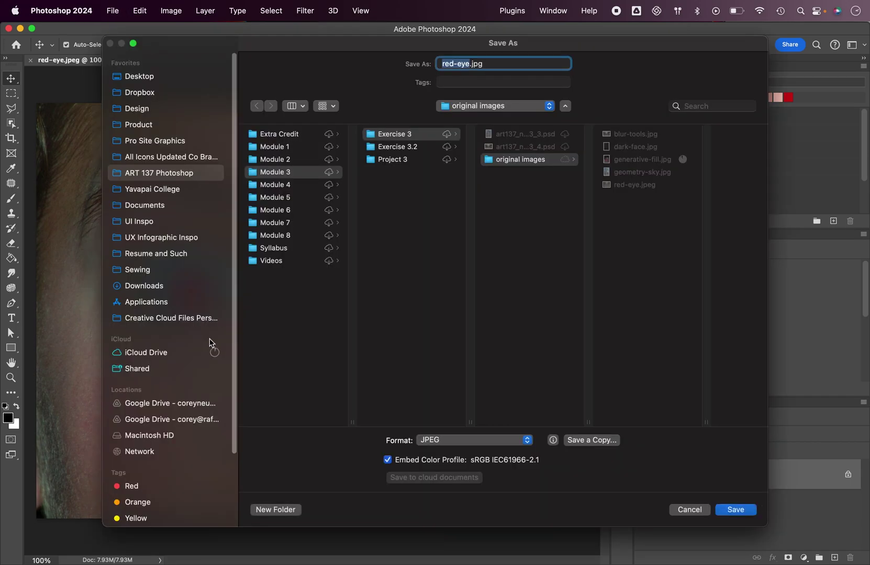
key(Escape)
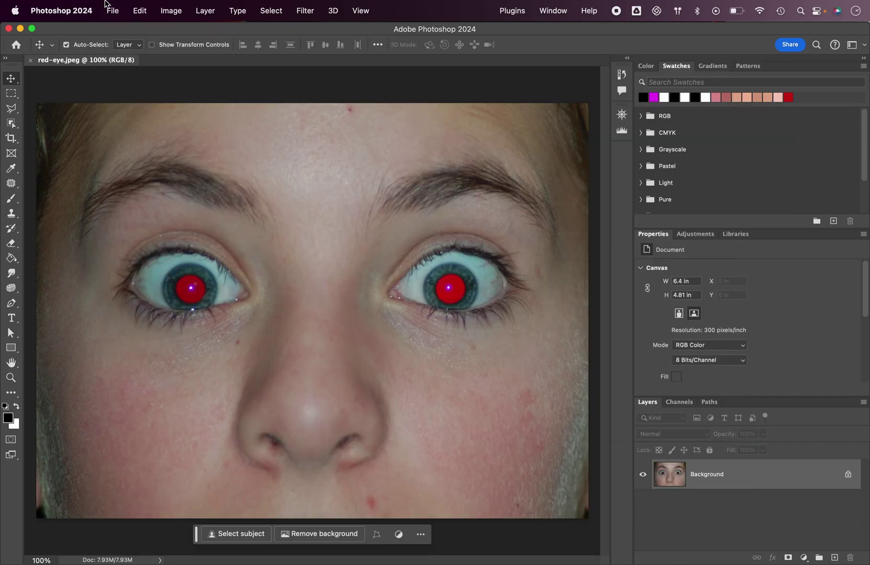
- Start saving the photo under a new name and create a Demo folder inside ART 137 Photoshop, Module 3, Exercise 3
click(111, 10)
click(128, 140)
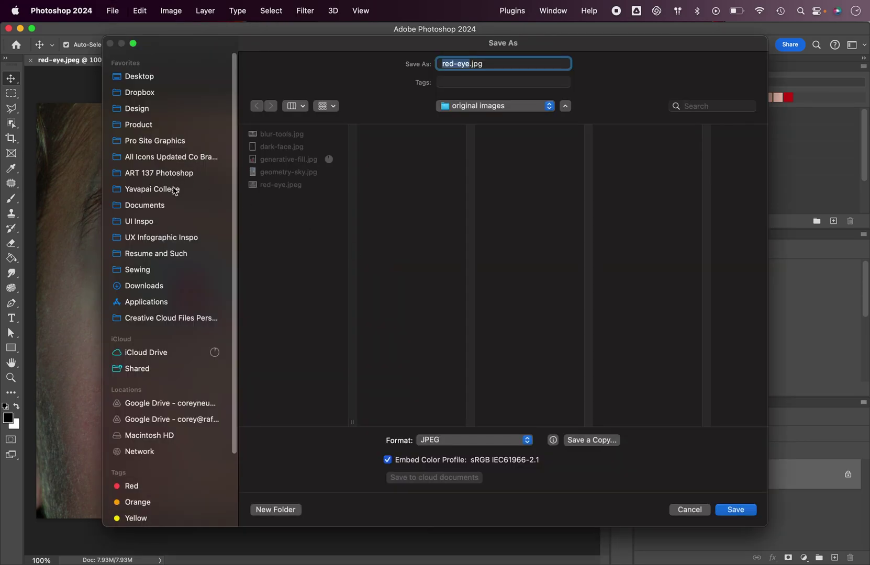
click(180, 173)
click(296, 172)
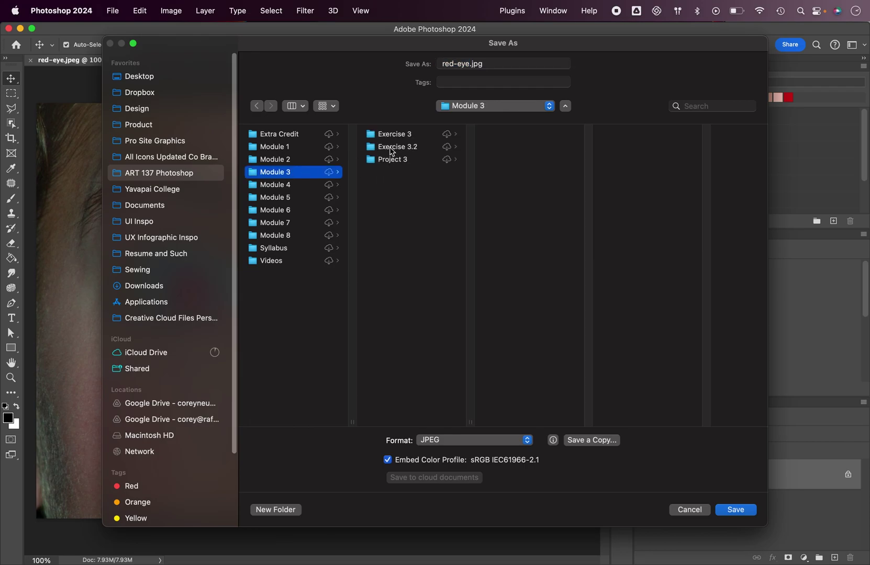
click(393, 135)
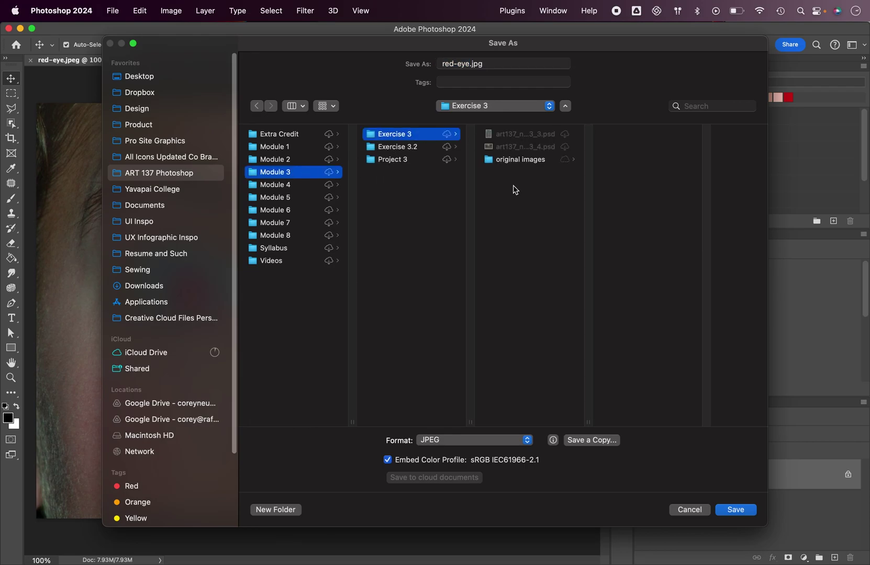
key(super+shift+n)
text(Demo)
key(Return)
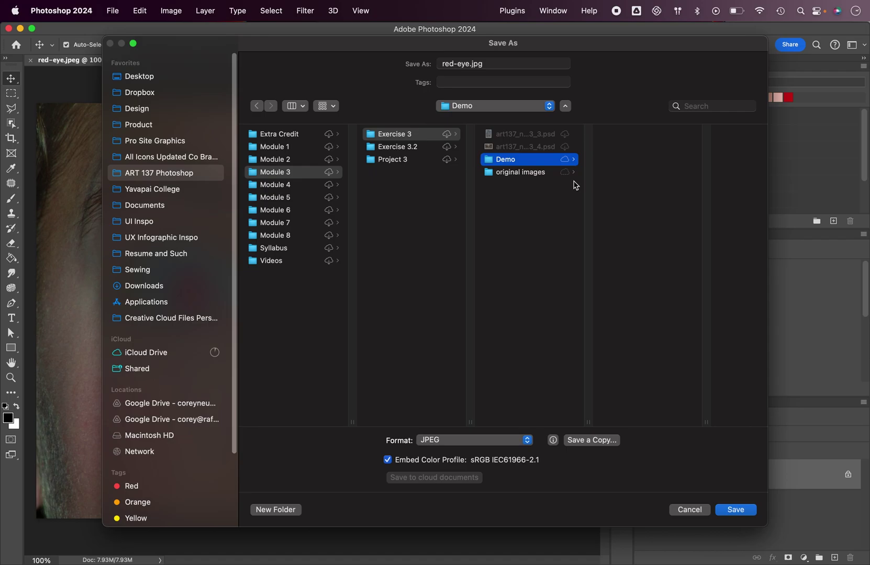
- Save the photo in the Demo folder as Art137_exercise3_1 in Photoshop format
click(467, 64)
drag(467, 64, 441, 65)
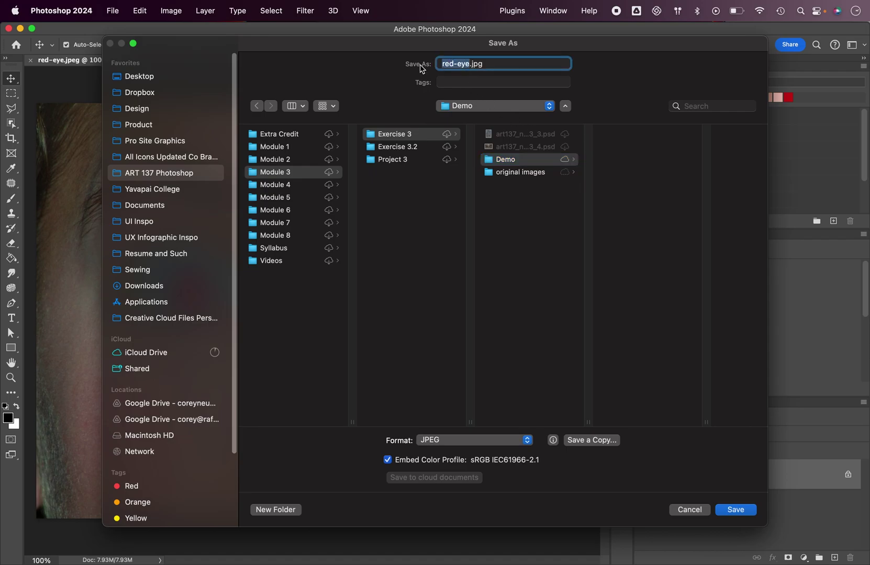
text(Art137_exercise)
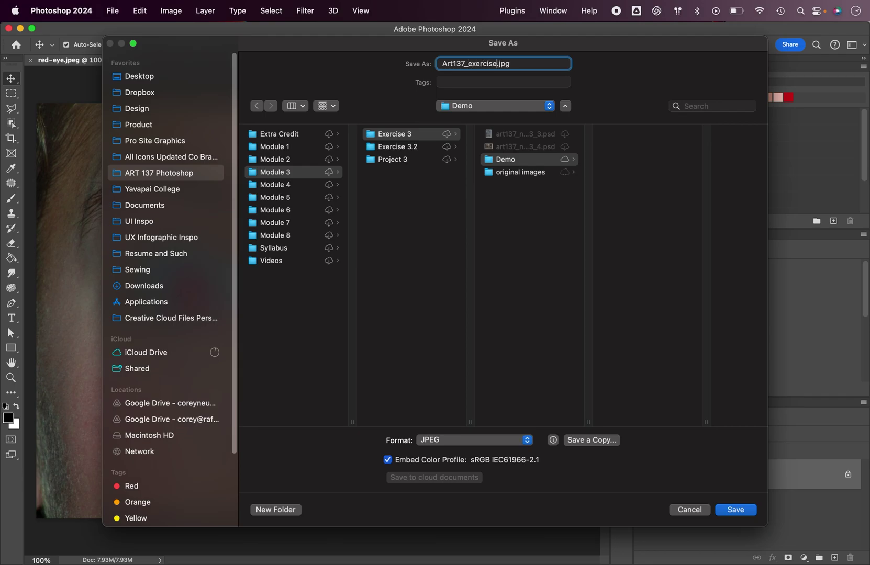
text(3_1)
click(455, 439)
click(445, 366)
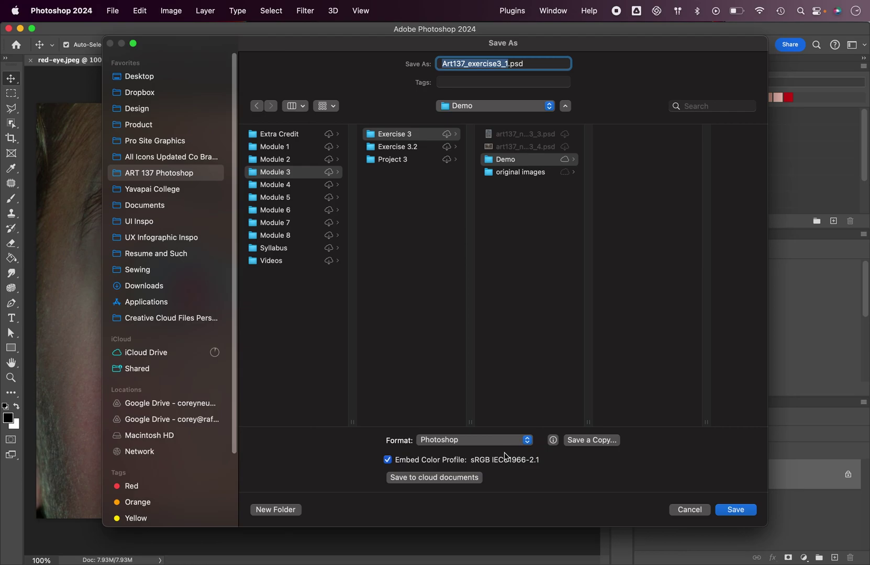
click(730, 516)
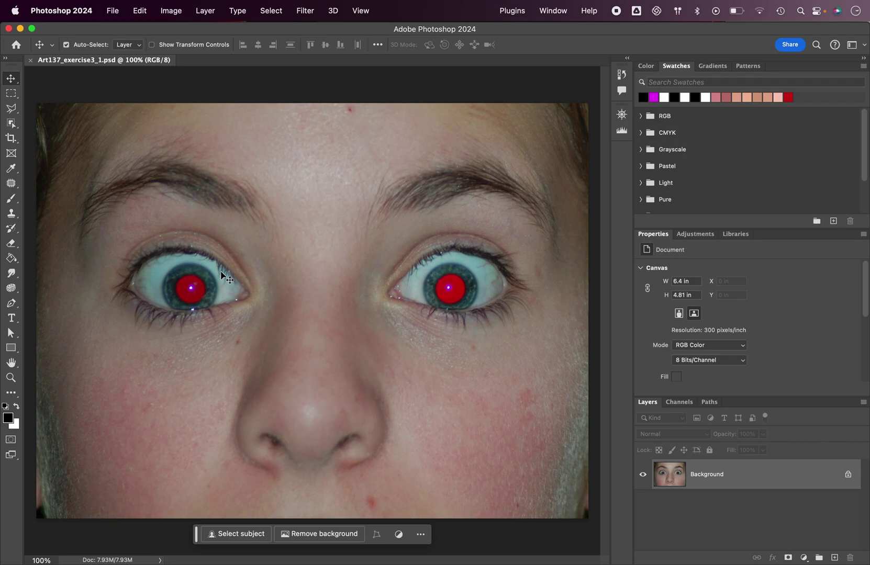
- Activate the Red Eye tool from the group of healing tools
key(j)
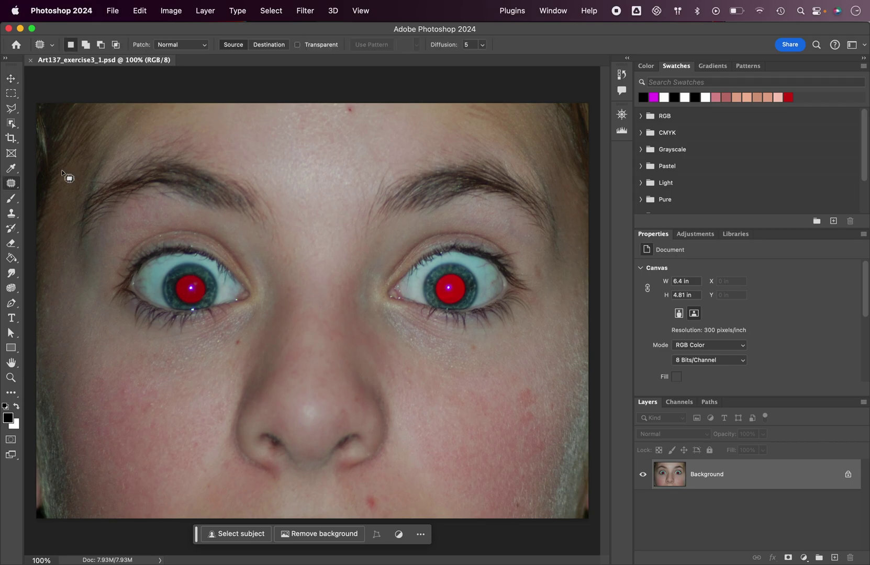
click(15, 184)
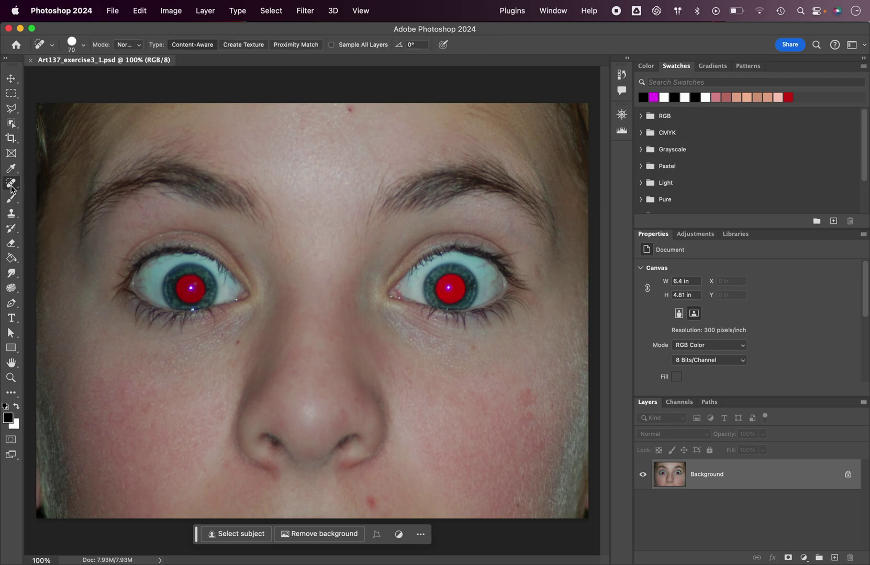
click(9, 186)
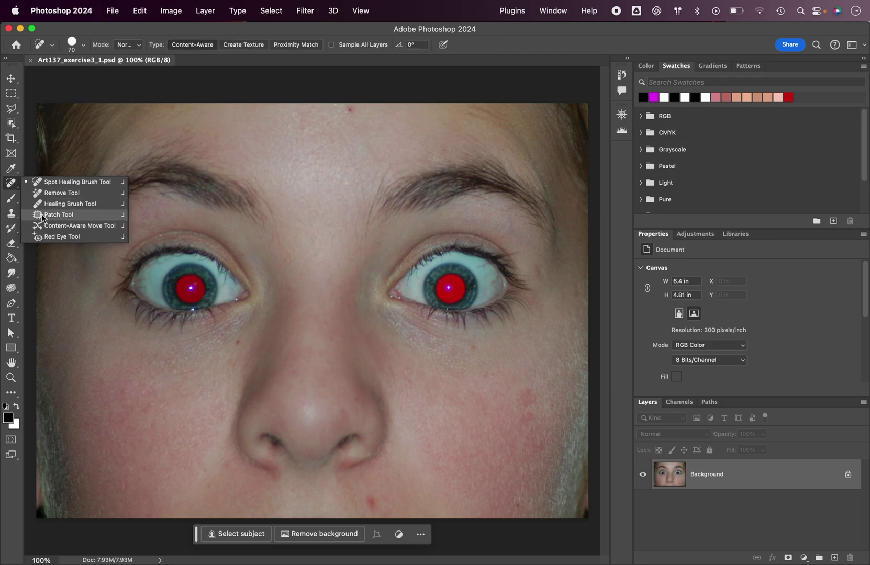
click(14, 186)
click(14, 187)
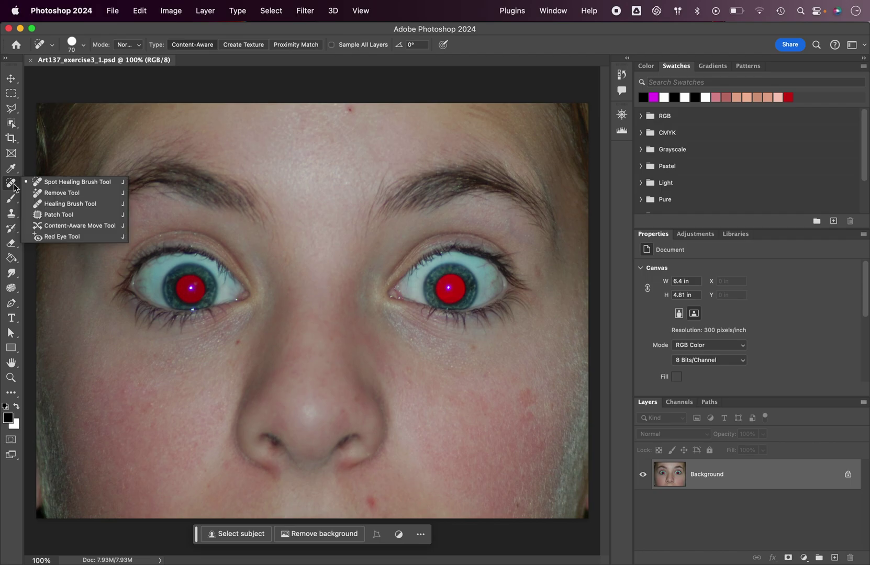
click(52, 236)
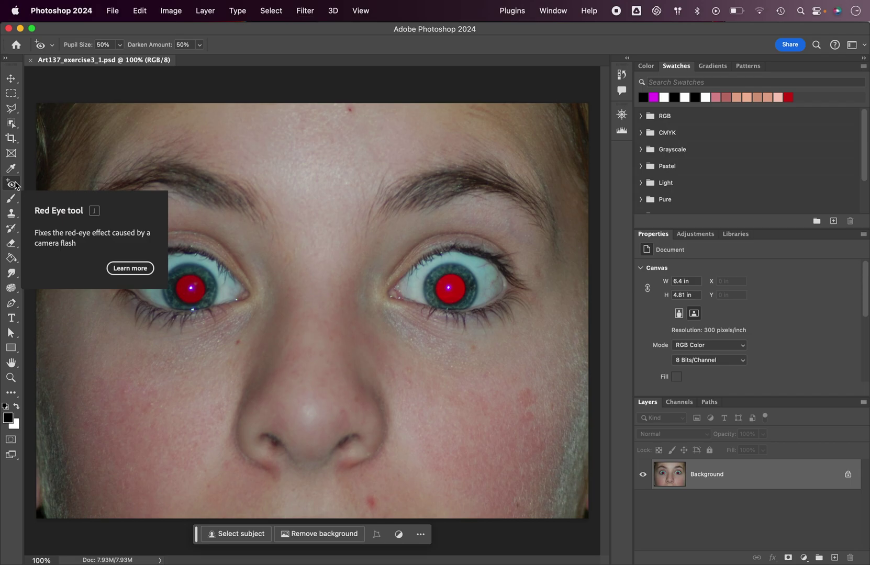
click(16, 184)
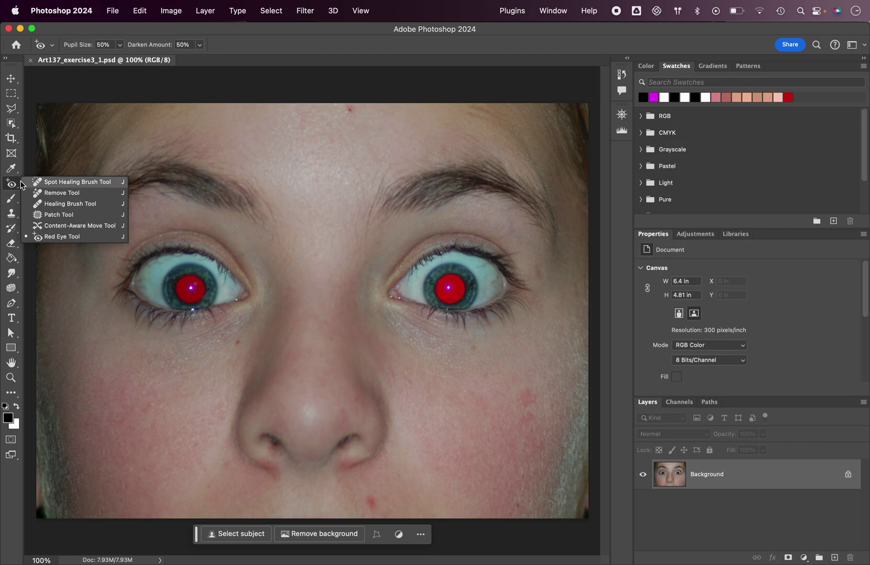
click(54, 238)
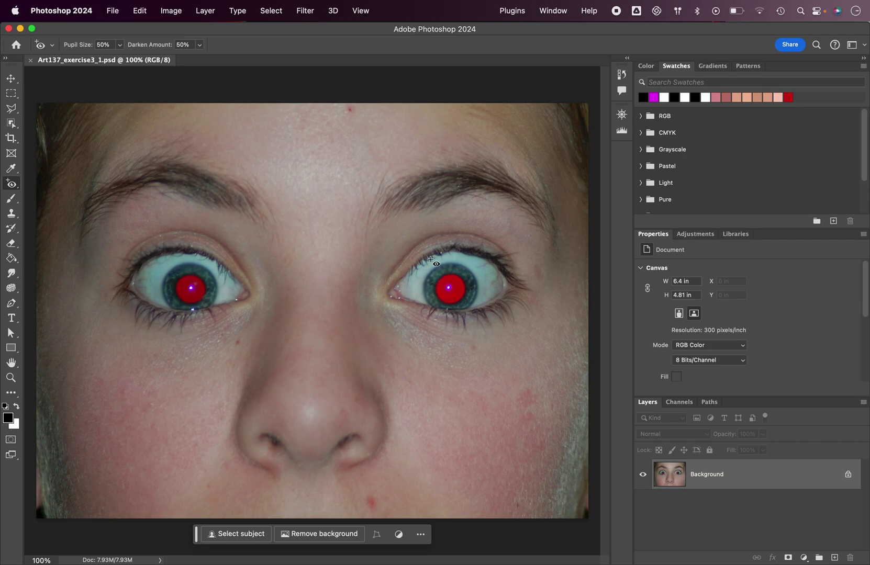
- Try the Red Eye correction on an area framing the iris on the photo's right side, and undo it
drag(423, 256, 479, 321)
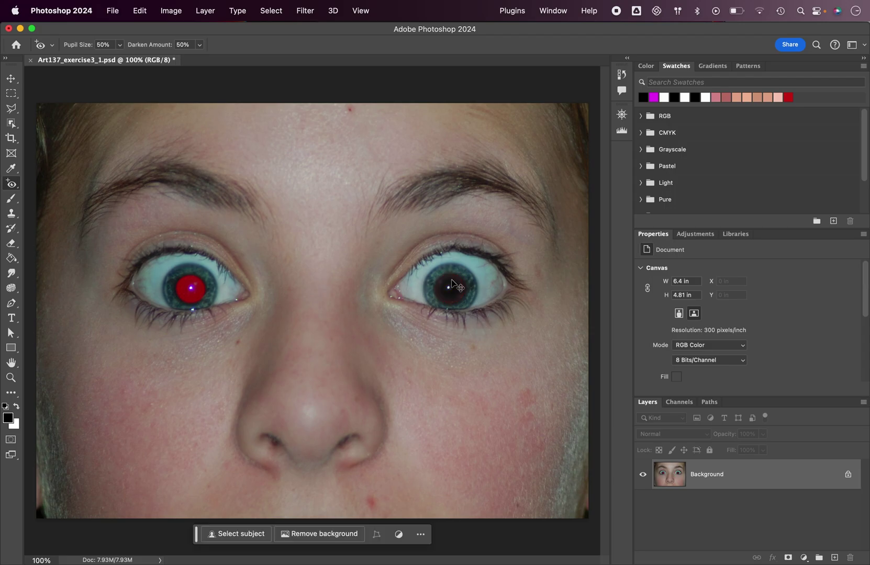
key(super+z)
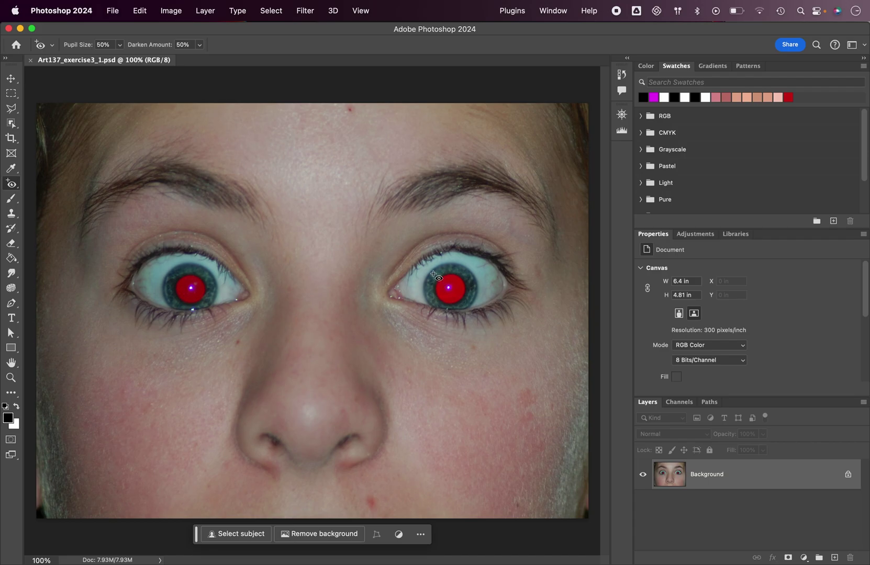
- Try the Red Eye correction on a small area over the pupil and a larger one around the iris on the photo's right side, undoing each
click(438, 277)
drag(439, 276, 466, 304)
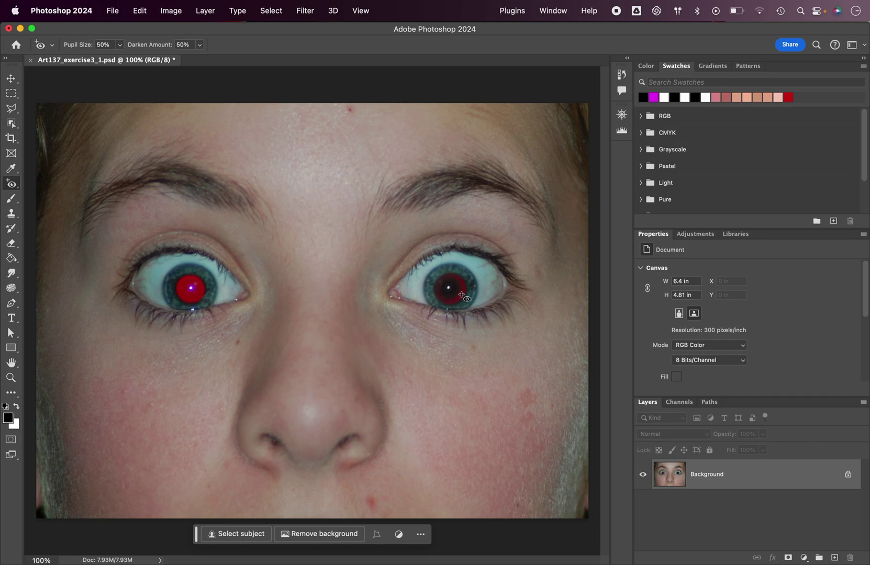
key(super+equal)
key(super+equal)
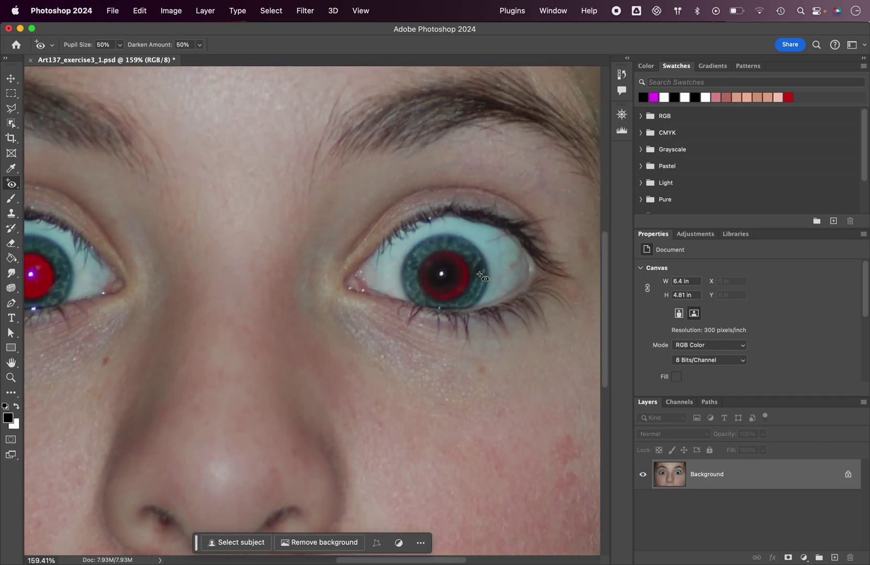
key(super+equal)
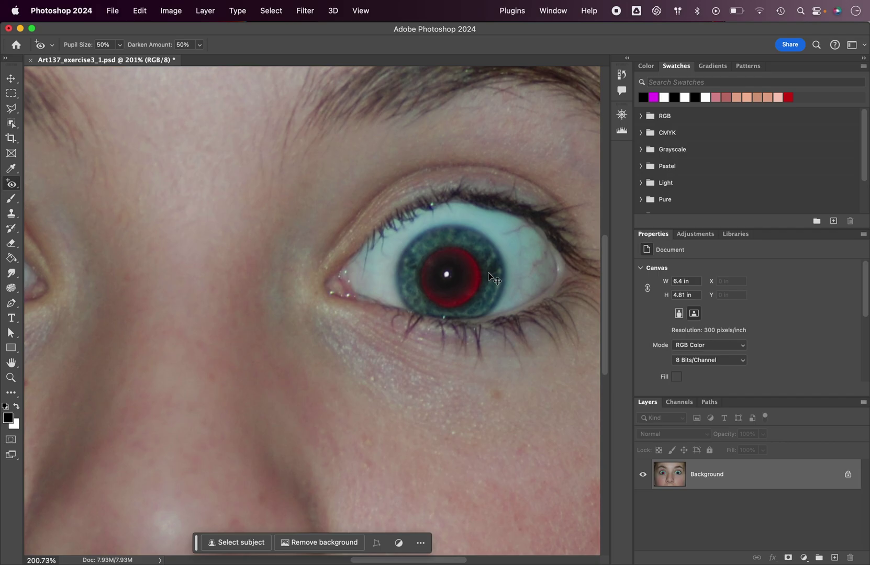
key(super+z)
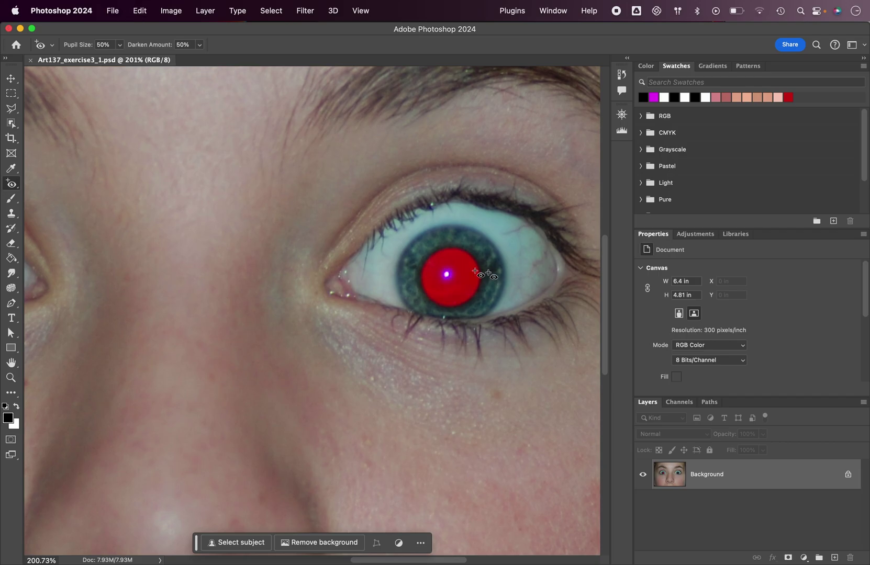
drag(386, 211, 525, 354)
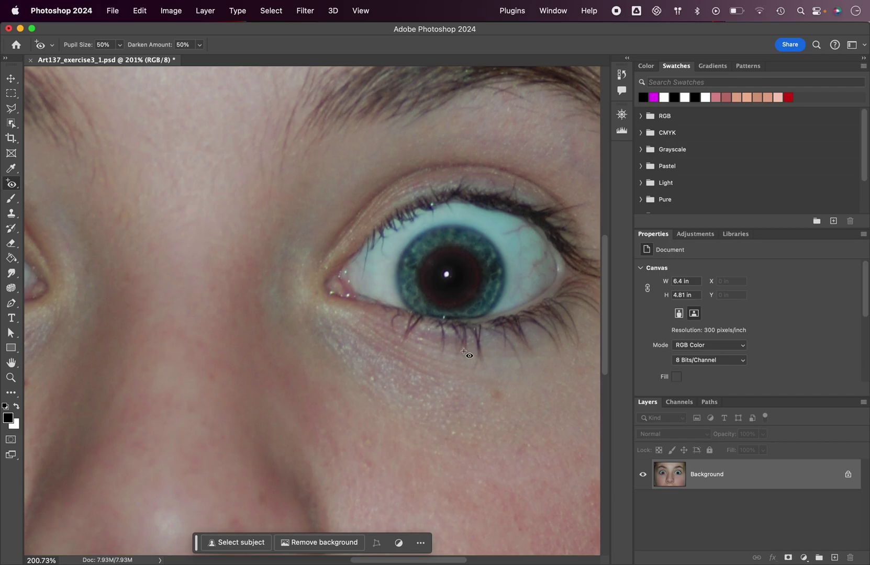
key(super+z)
- Correct both red pupils with the Red Eye tool by framing a generous area around each iris
drag(376, 194, 532, 358)
scroll(450, 356, down, 2)
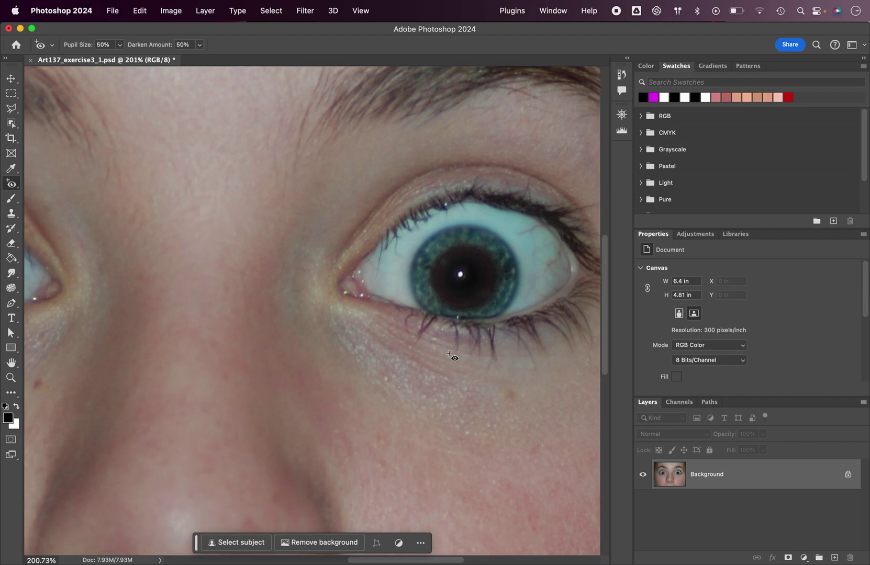
scroll(420, 288, down, 3)
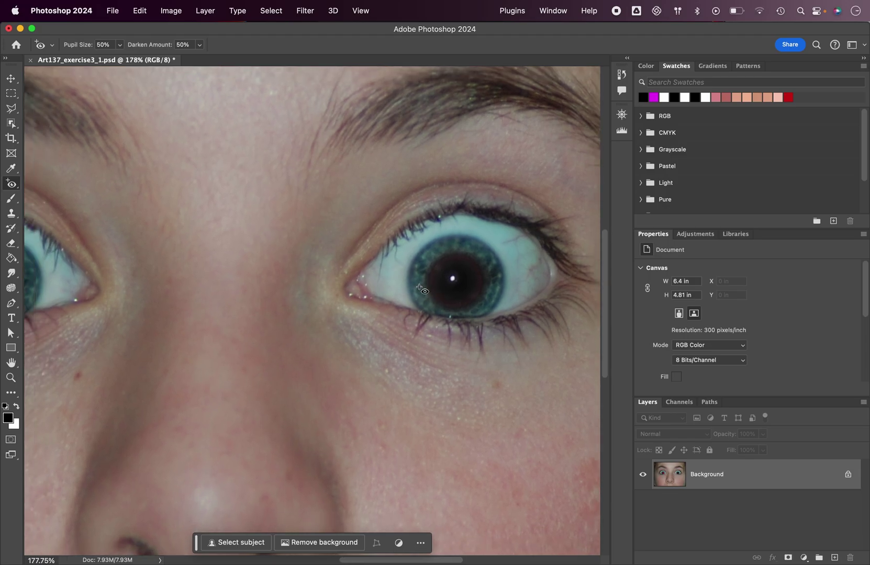
scroll(421, 287, left, 5)
drag(123, 221, 221, 316)
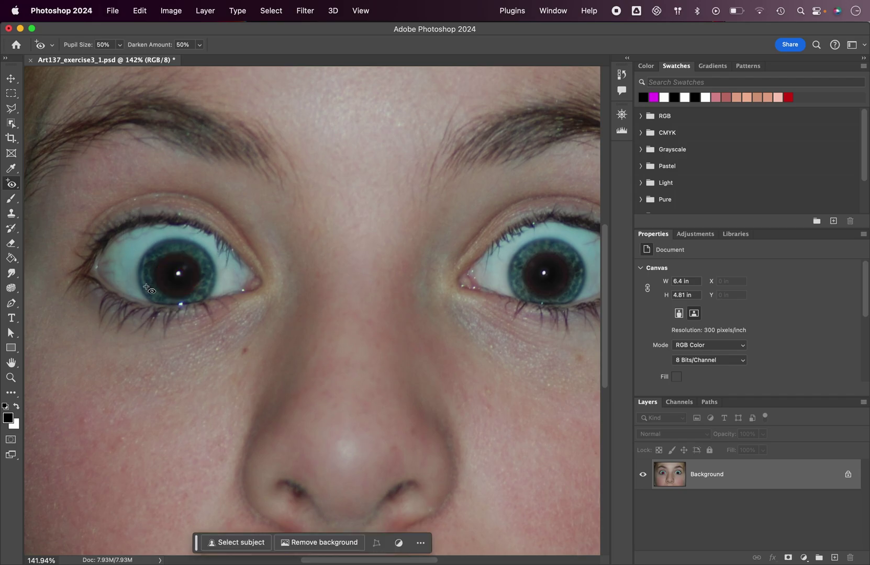
key(super+1)
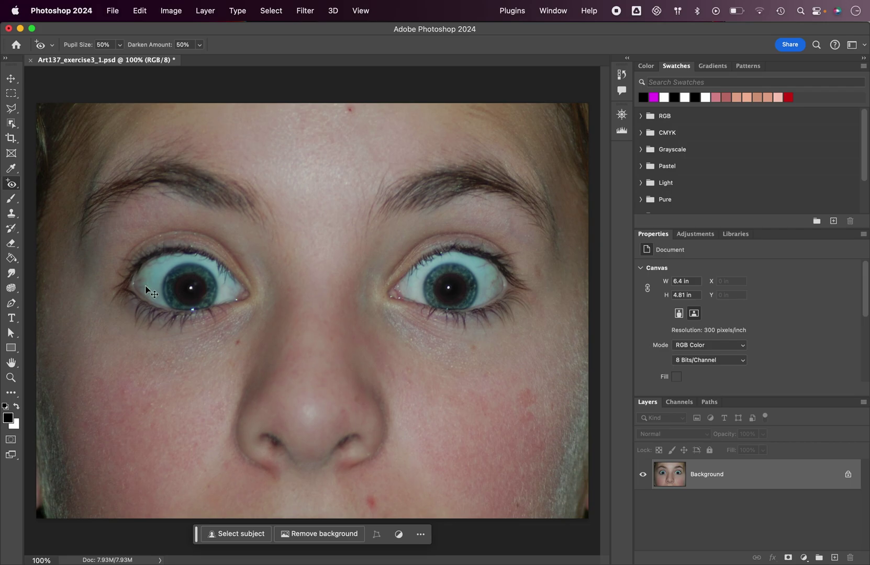
- Save the corrected photo in its existing PSD file
key(super+s)
click(112, 11)
click(370, 225)
click(113, 10)
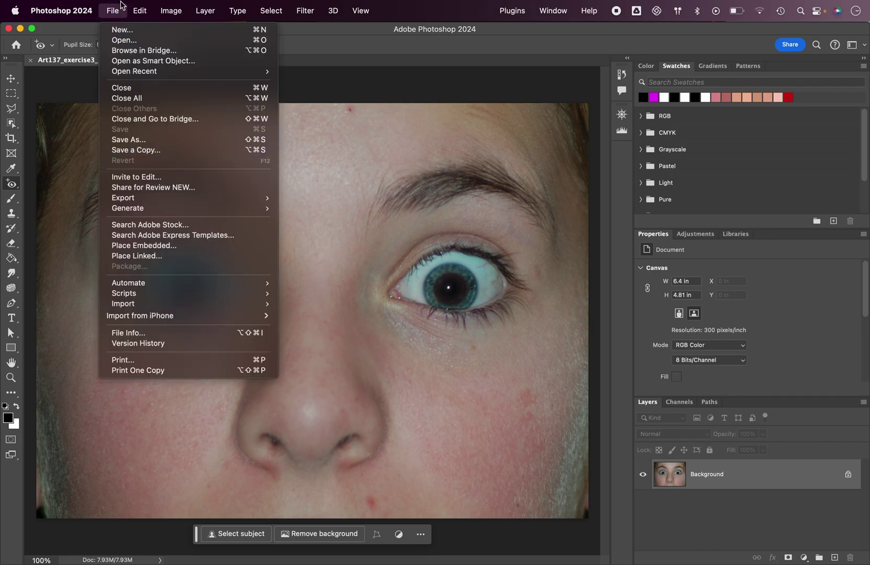
click(112, 7)
- Start a Save for Web (Legacy) export of the photo with the JPEG format, High preset and quality 60
click(110, 6)
mouse_move(138, 200)
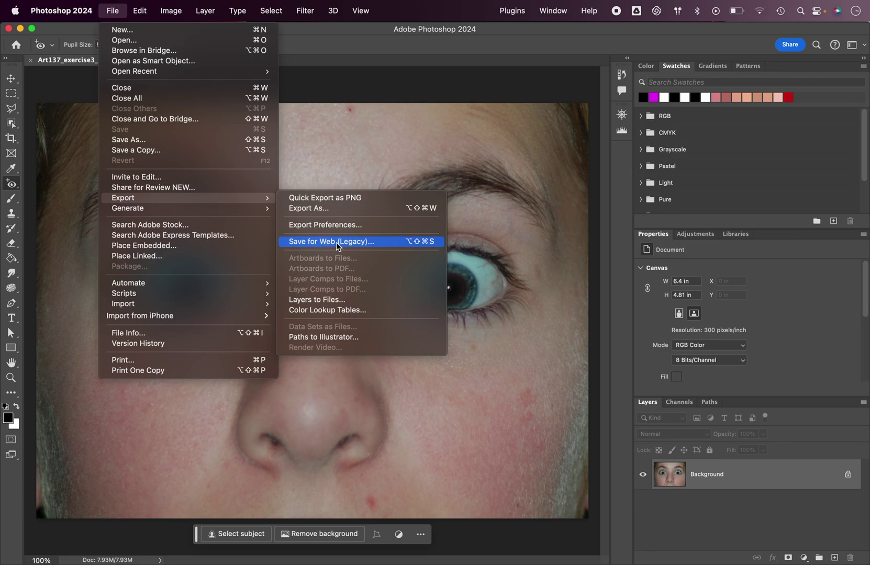
click(337, 245)
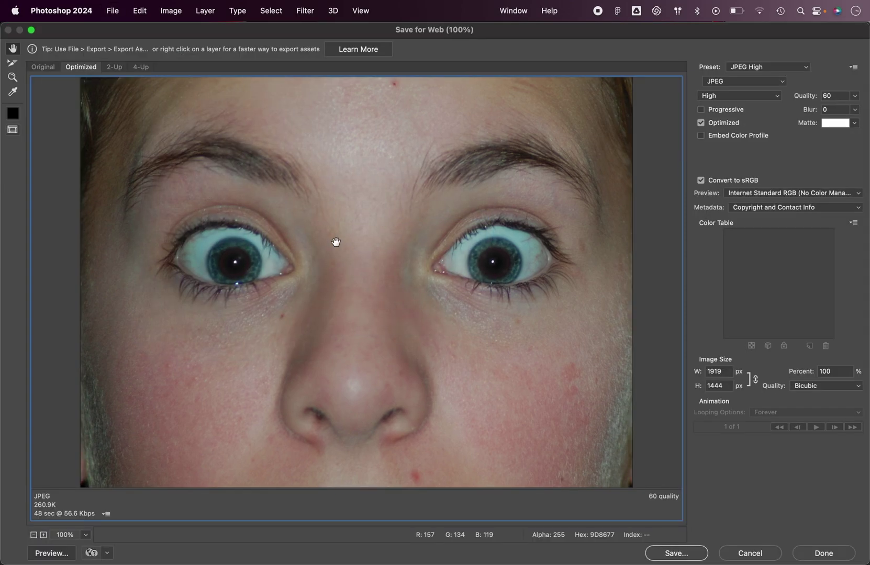
click(767, 68)
click(774, 72)
click(743, 81)
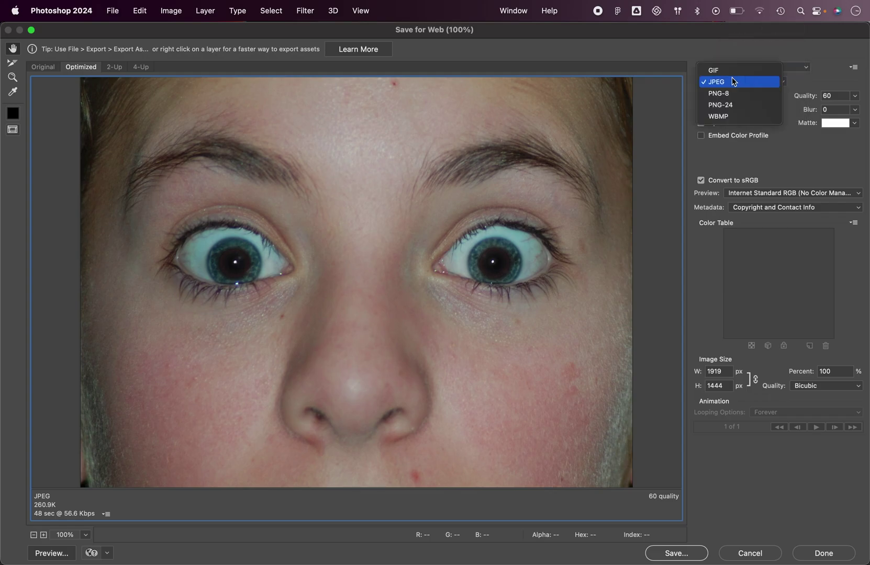
click(718, 83)
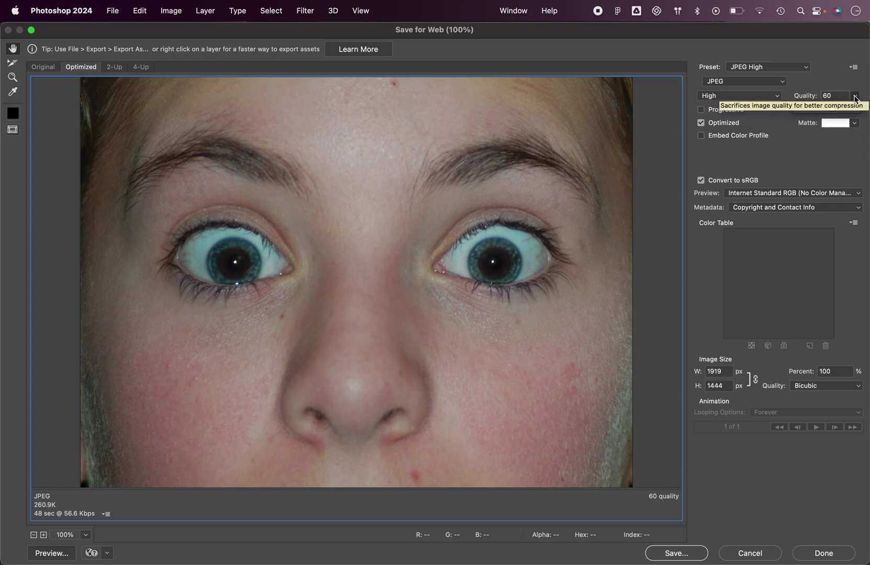
click(855, 98)
click(829, 90)
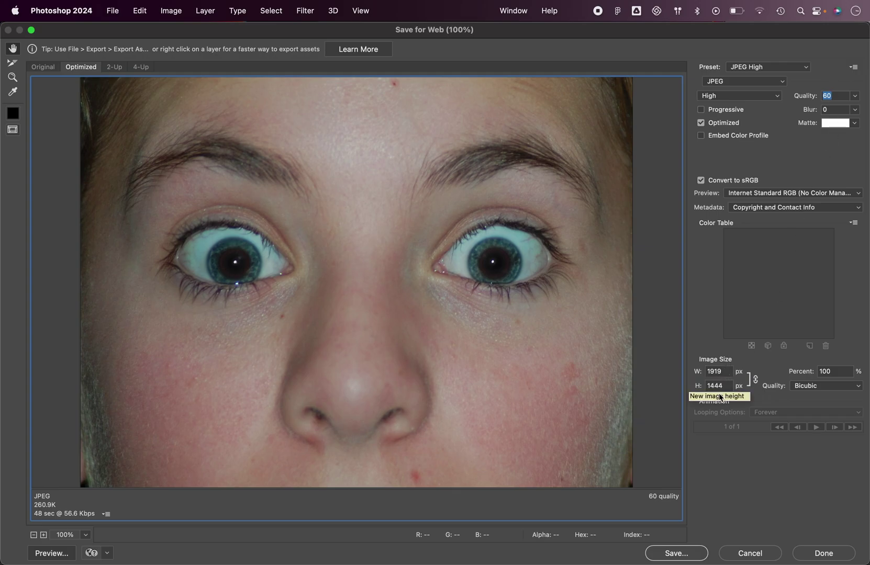
- Try an export width of 500 px, and restore the original image width
click(720, 371)
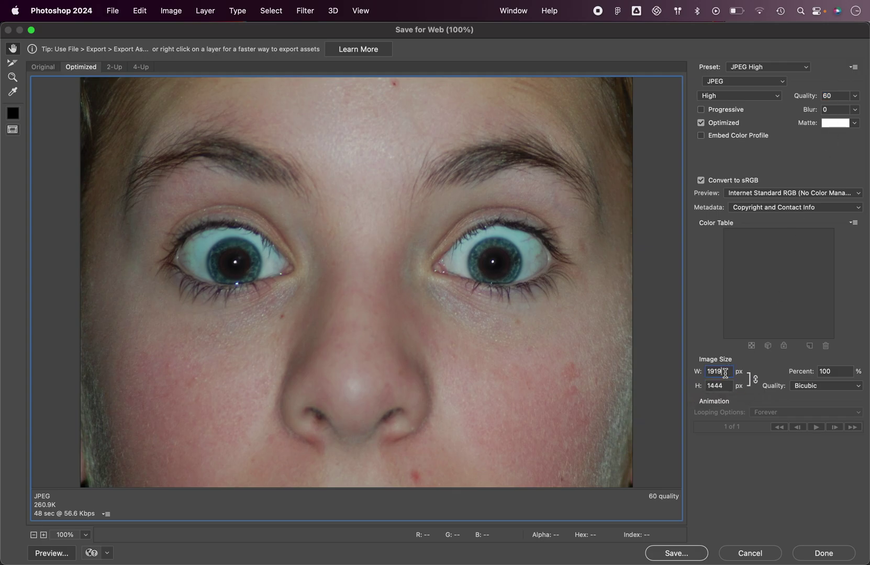
double_click(720, 372)
text(500)
key(BackSpace)
key(BackSpace)
key(BackSpace)
text(1919)
- Save the optimized web image on the Desktop as Art137_exercise3_1web.jpg
click(692, 552)
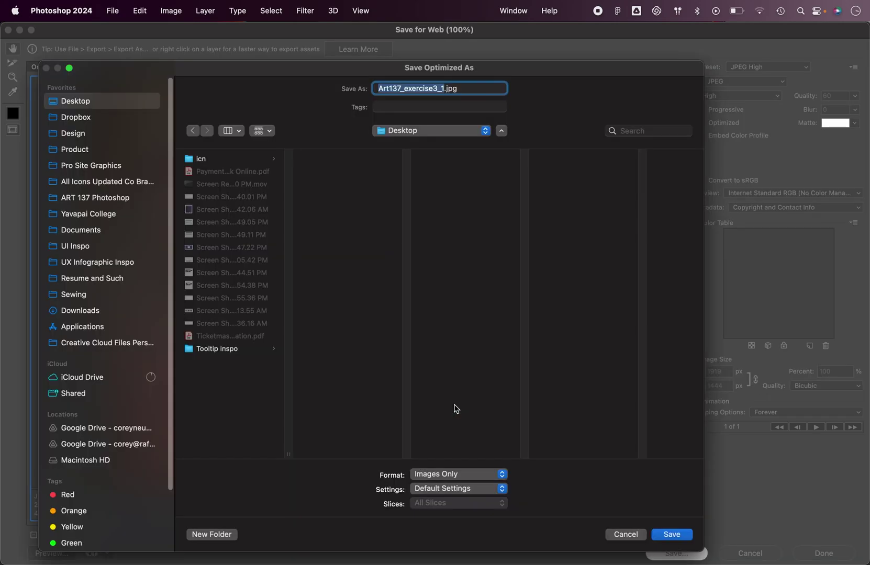
click(442, 86)
text(web)
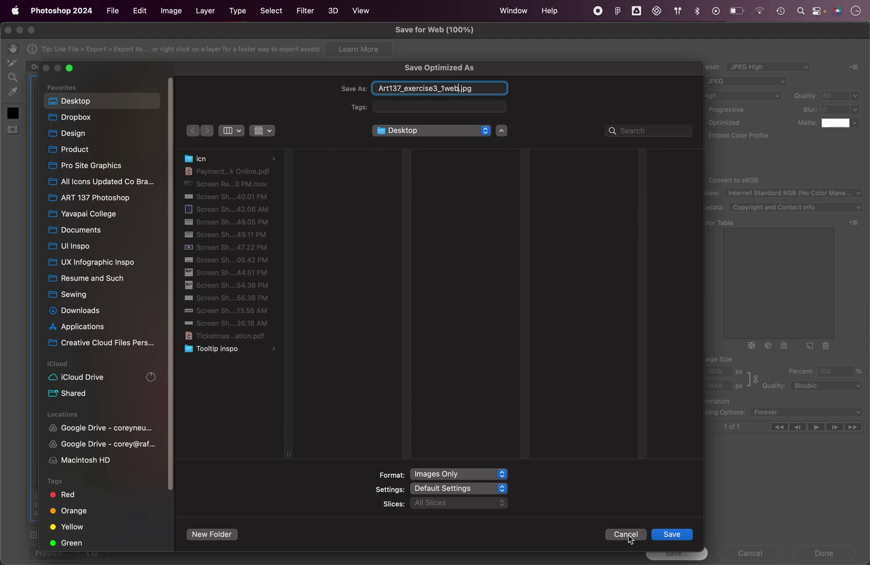
click(672, 534)
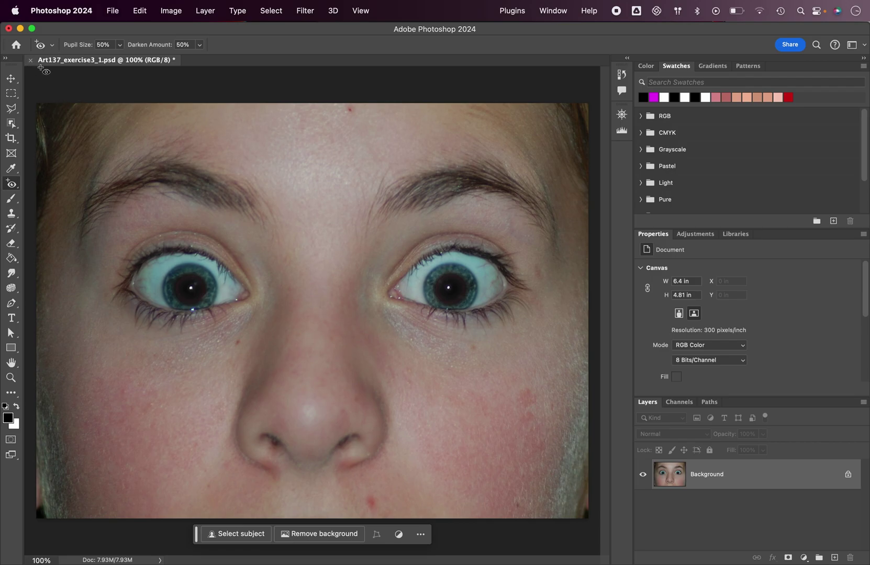
- Save the PSD again and clear the selection of the whole canvas
key(super+a)
key(super+s)
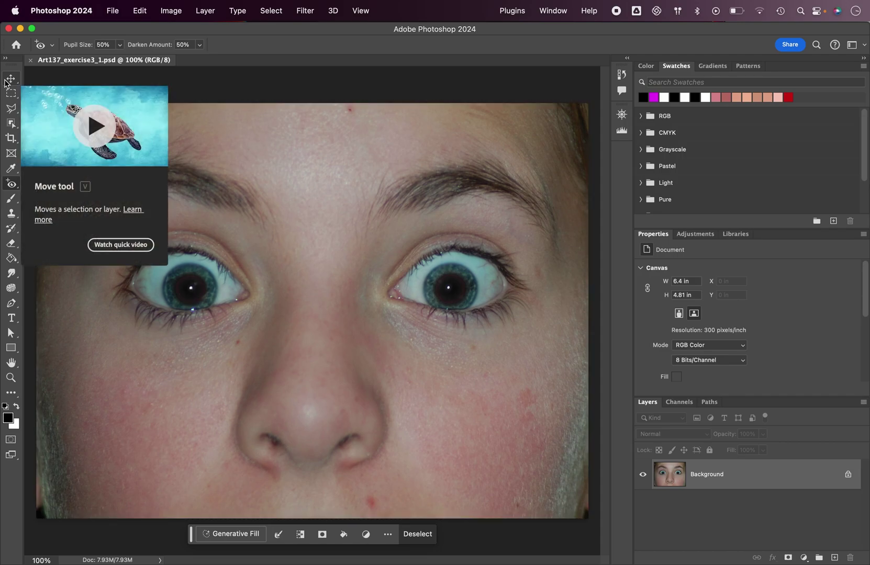
key(super+d)
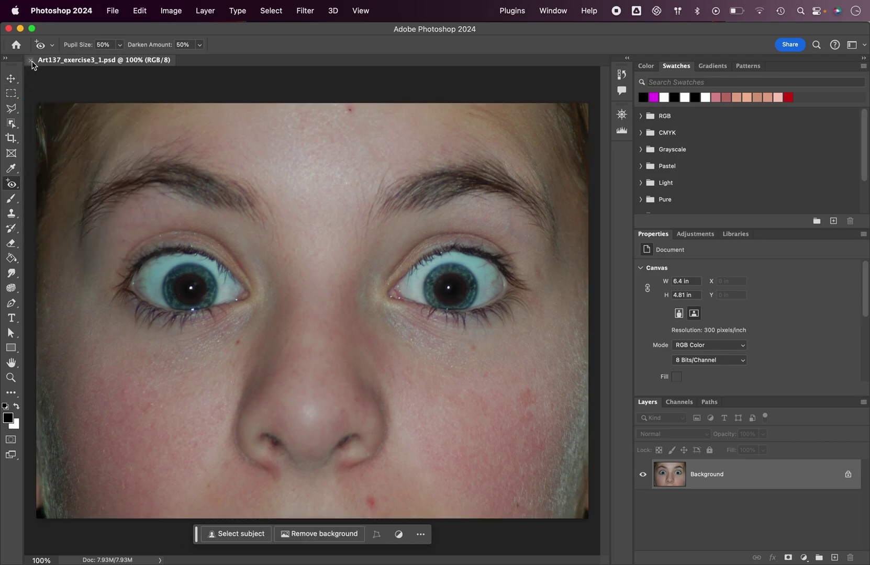
- Switch to Finder and open dark-face.jpg from the original images folder in Photoshop
key(super+Tab)
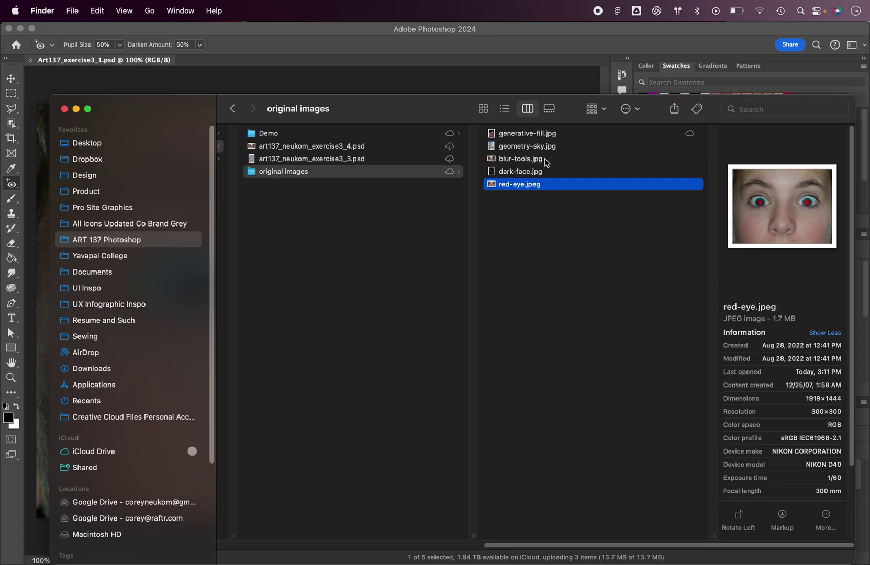
click(518, 171)
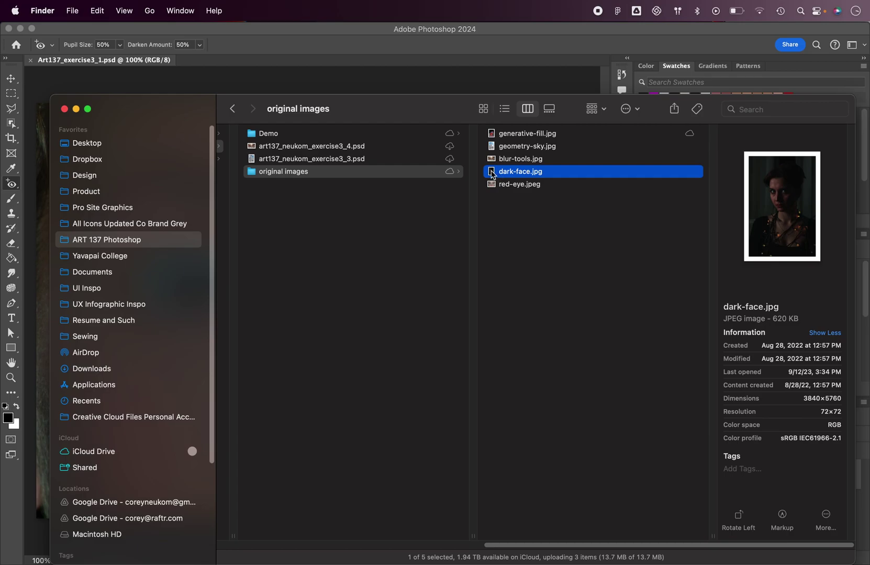
drag(492, 174, 371, 545)
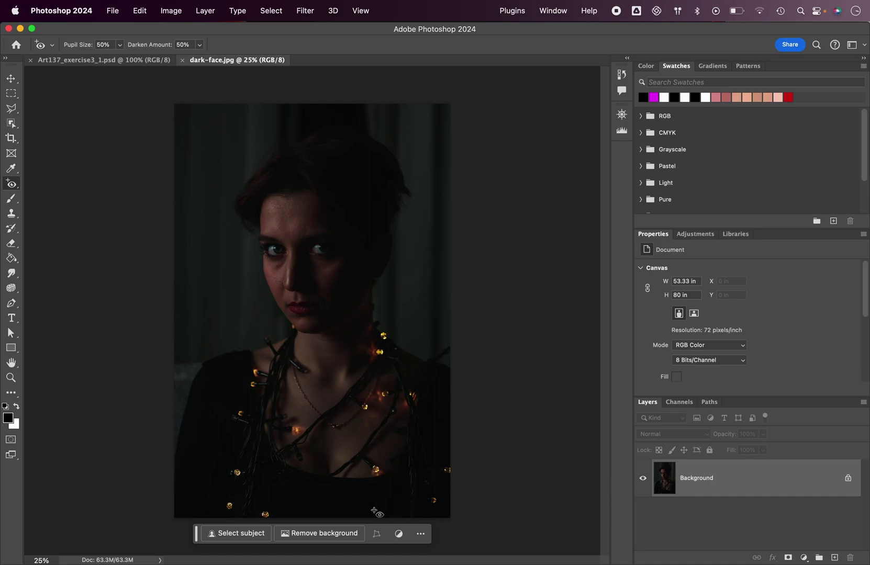
- Add a Curves adjustment layer above the Background of dark-face.jpg and enlarge the area showing its settings
click(804, 558)
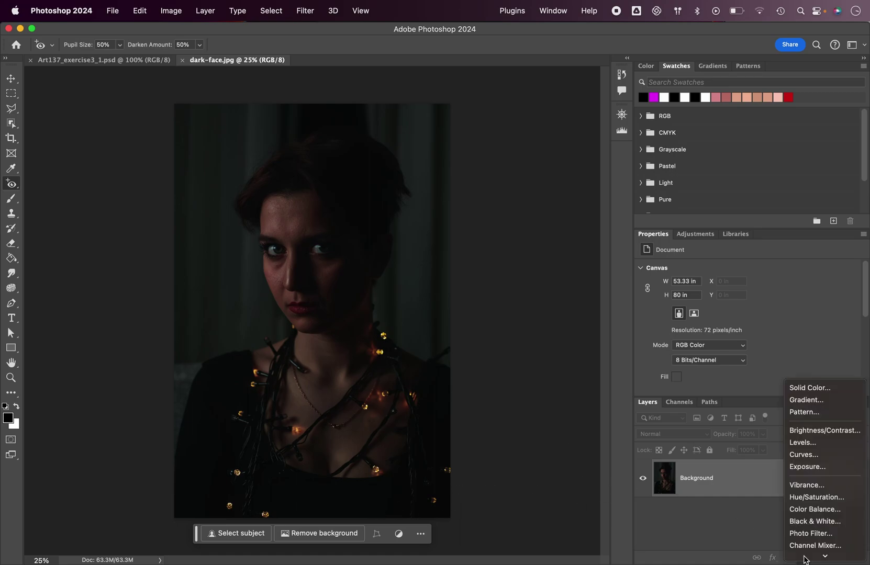
mouse_move(803, 557)
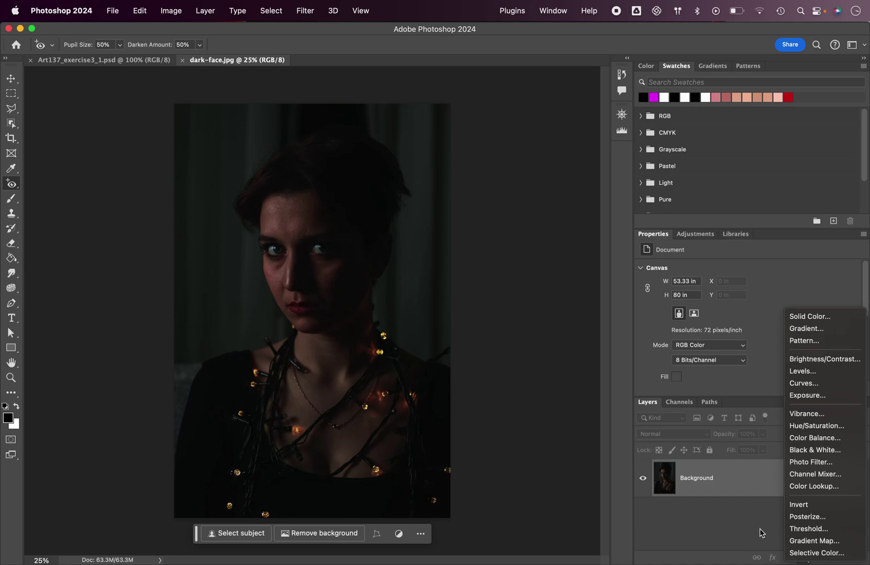
click(800, 385)
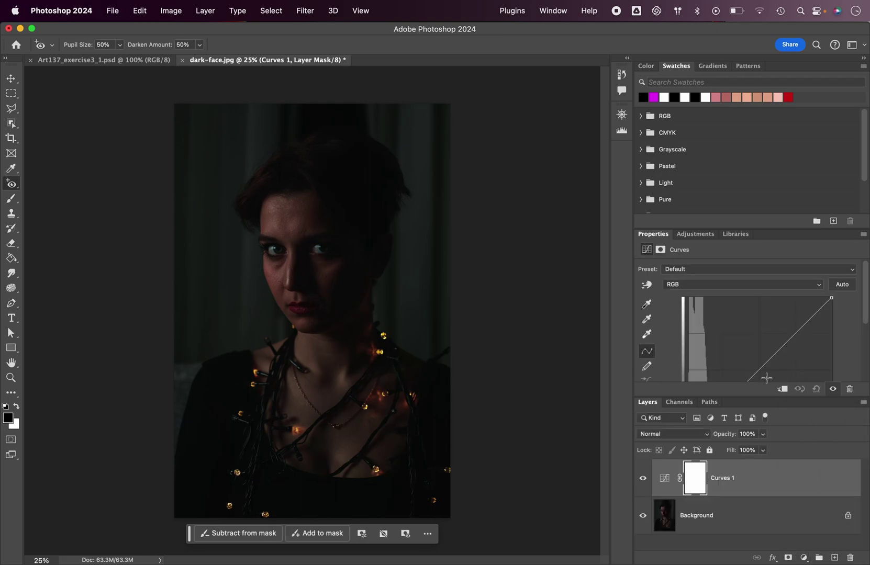
drag(785, 229, 786, 212)
scroll(851, 307, down, 3)
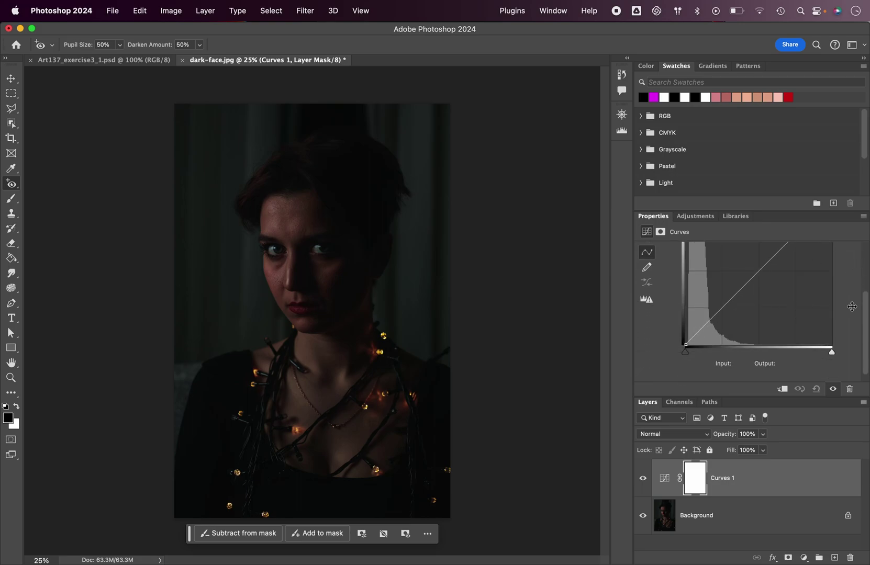
scroll(852, 307, up, 3)
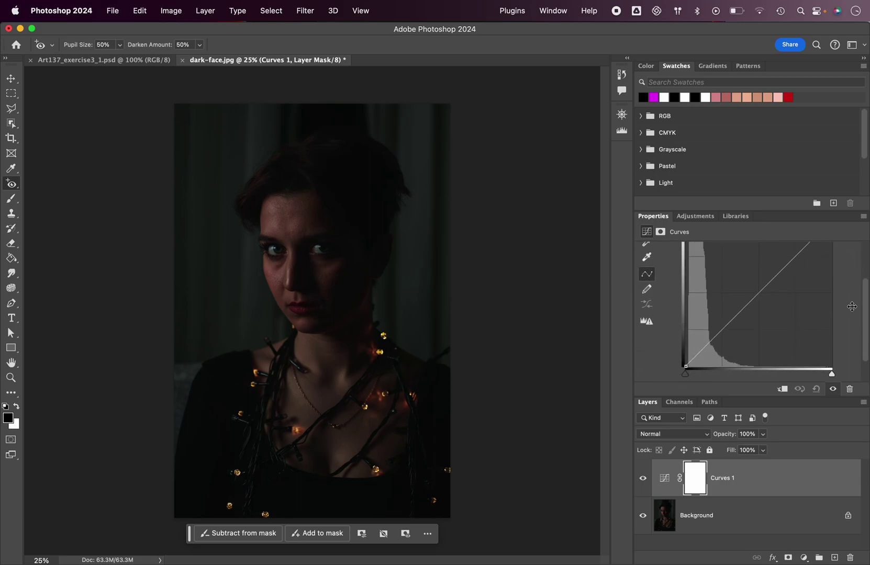
scroll(754, 280, up, 5)
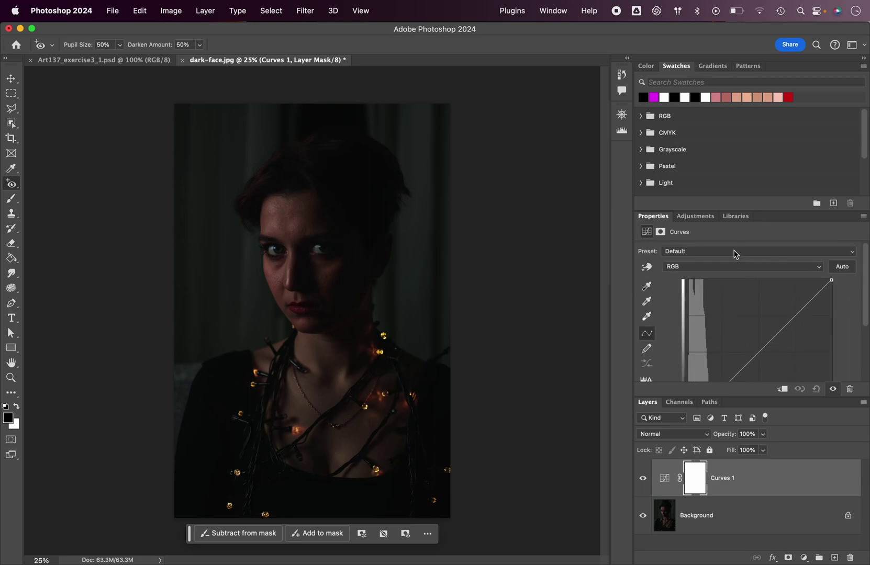
- Compare the Lighter (RGB) and Linear Contrast (RGB) curve presets, and apply Lighter (RGB)
click(735, 254)
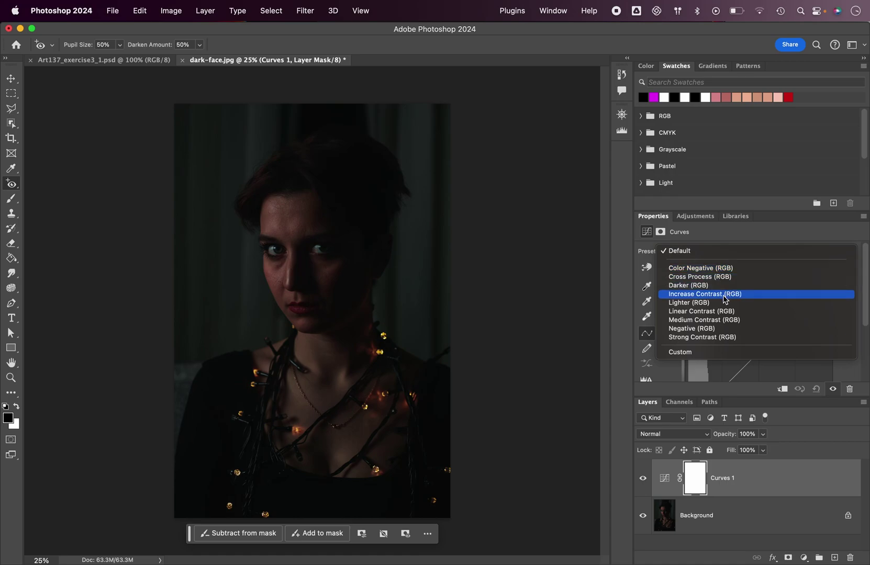
click(699, 303)
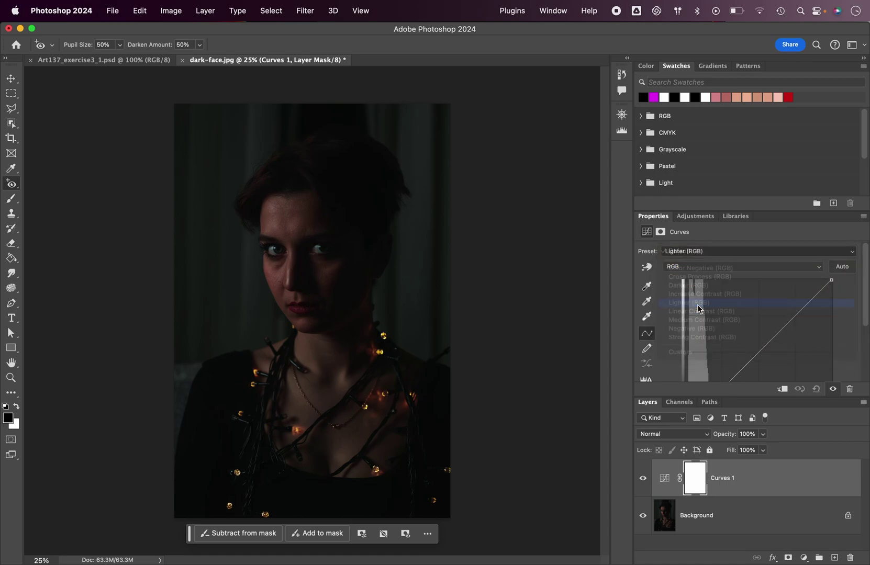
click(724, 255)
click(724, 256)
click(723, 254)
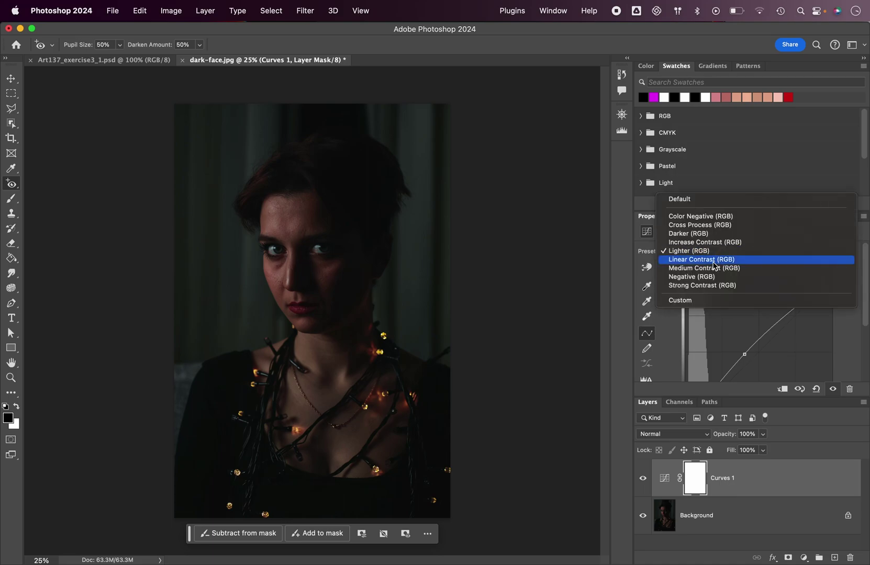
click(714, 259)
click(712, 254)
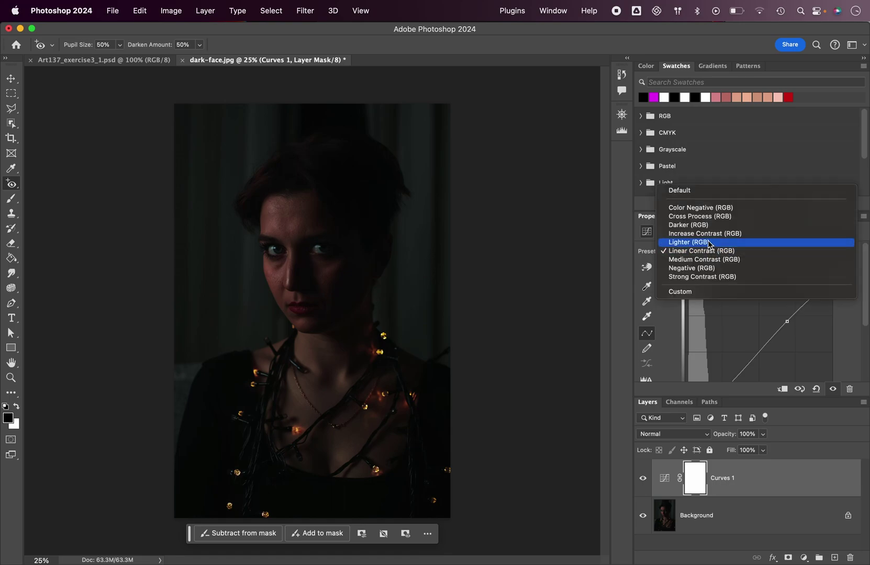
click(709, 244)
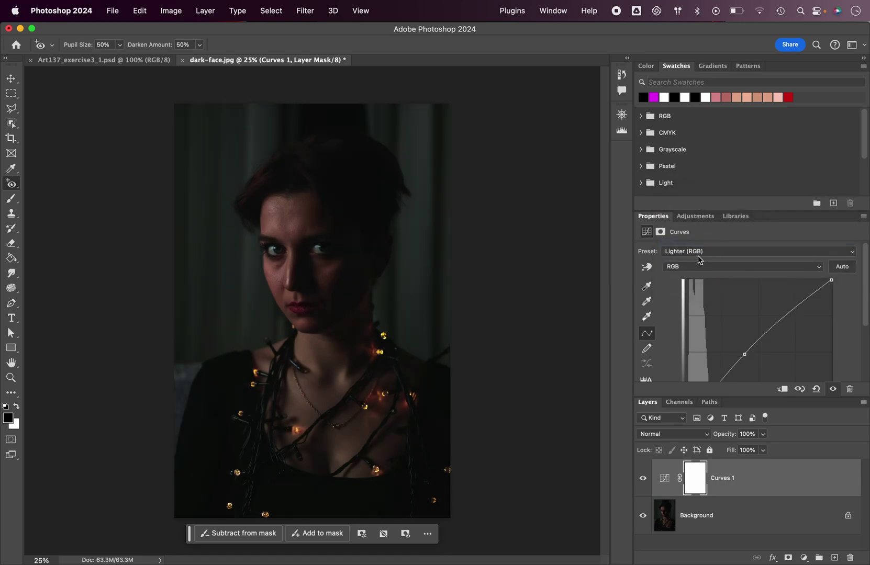
- Raise the midtone point of the RGB curve and add a highlight point at about input 187, output 170
scroll(757, 296, down, 3)
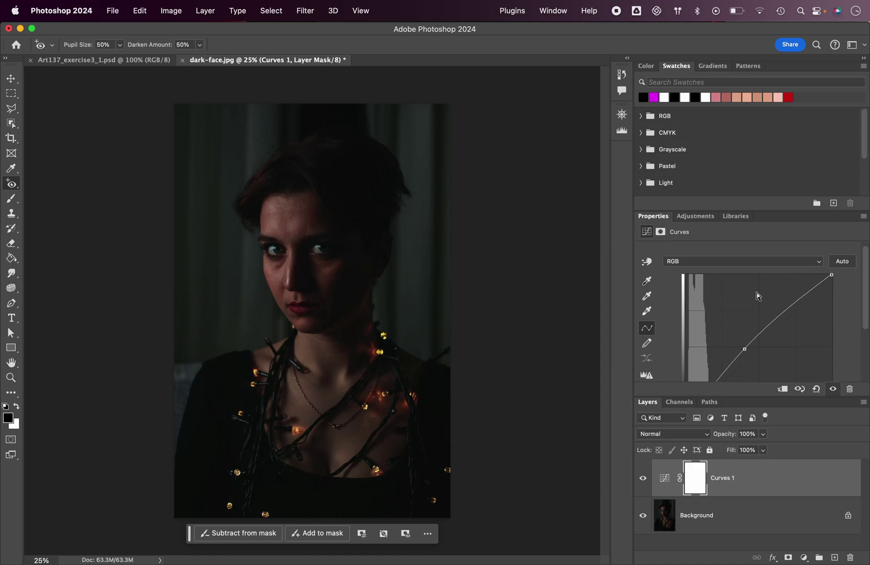
scroll(756, 296, up, 1)
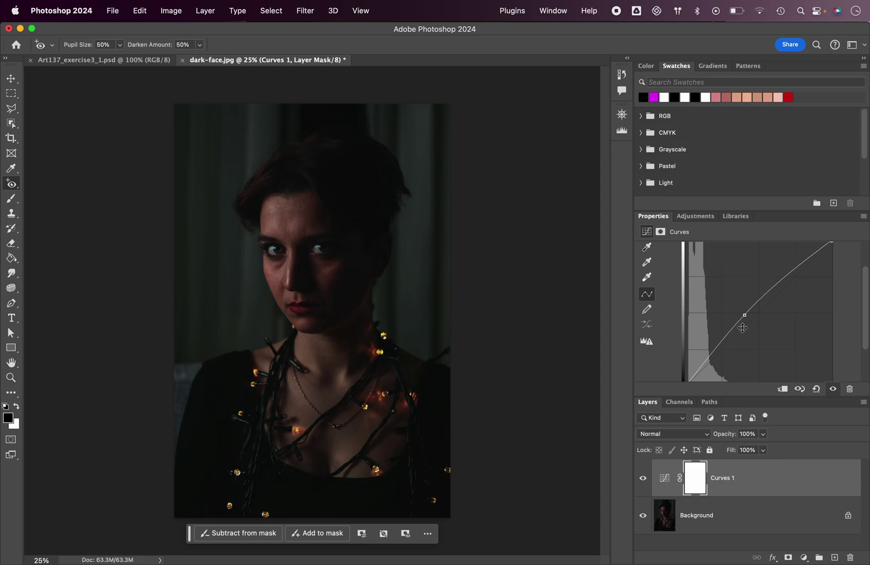
drag(745, 315, 727, 312)
drag(778, 260, 792, 272)
mouse_move(793, 274)
mouse_down()
mouse_move(794, 301)
mouse_move(793, 290)
mouse_up()
- Add a shadow point low on the curve and move the midtone point to about input 97, output 168
scroll(755, 259, down, 3)
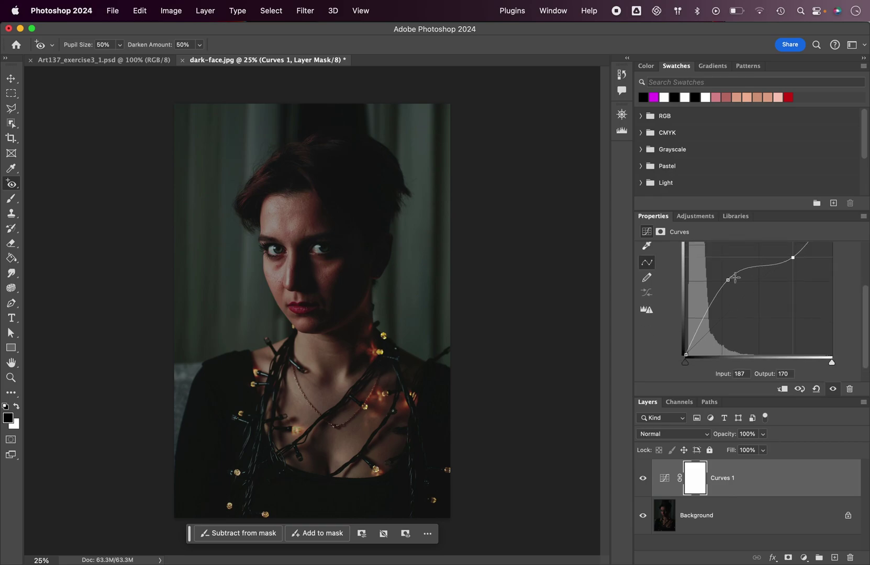
drag(729, 280, 731, 273)
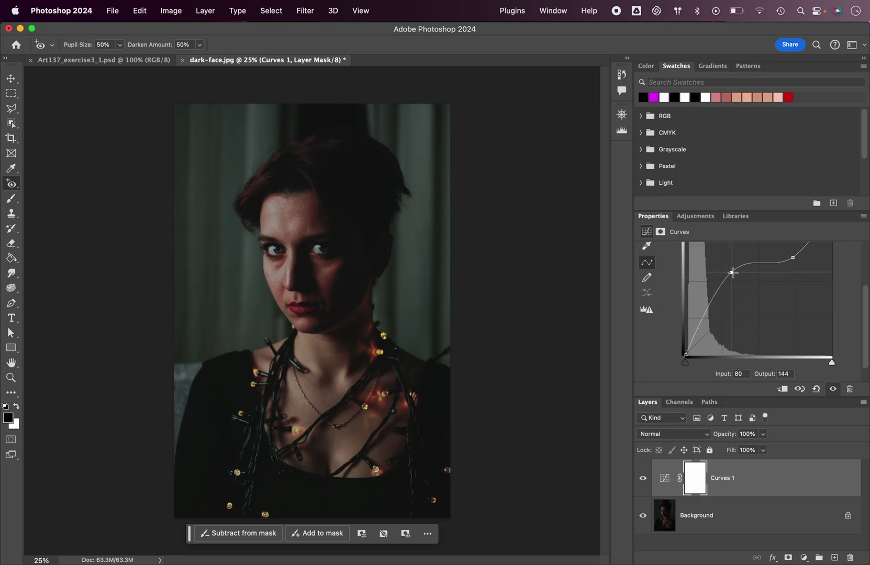
drag(706, 313, 703, 318)
drag(731, 272, 740, 261)
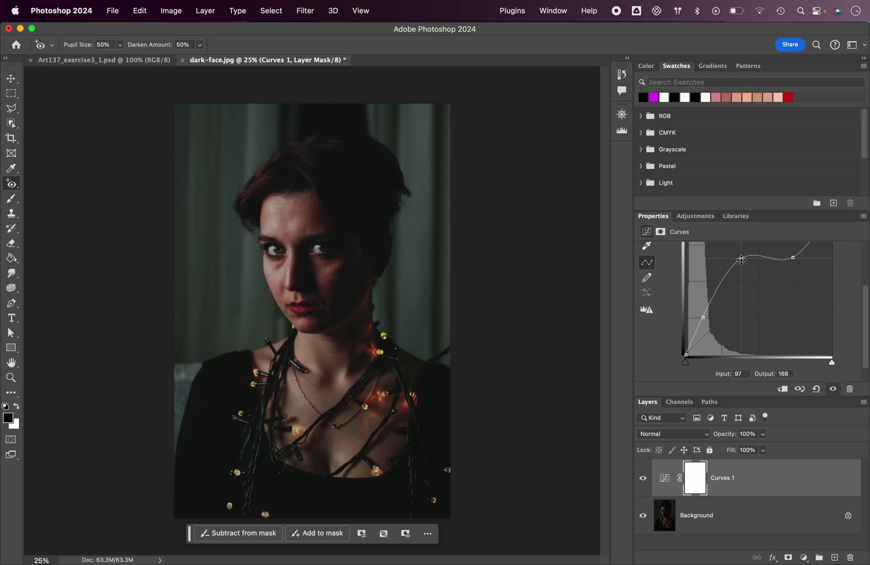
- Raise the curve's highlight point and lower its midtone point to even out the bend between them
scroll(741, 261, up, 2)
drag(790, 319, 812, 301)
scroll(754, 309, down, 1)
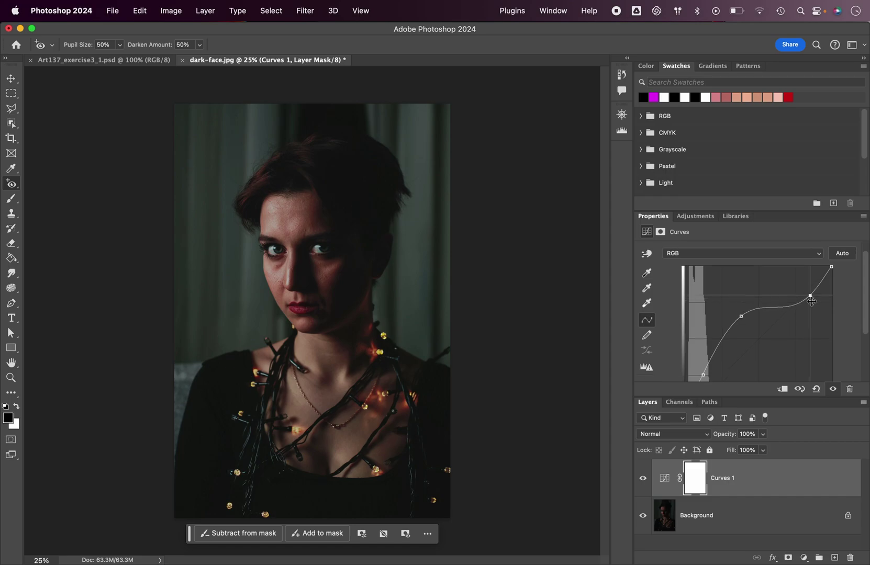
drag(740, 317, 748, 330)
scroll(718, 346, down, 1)
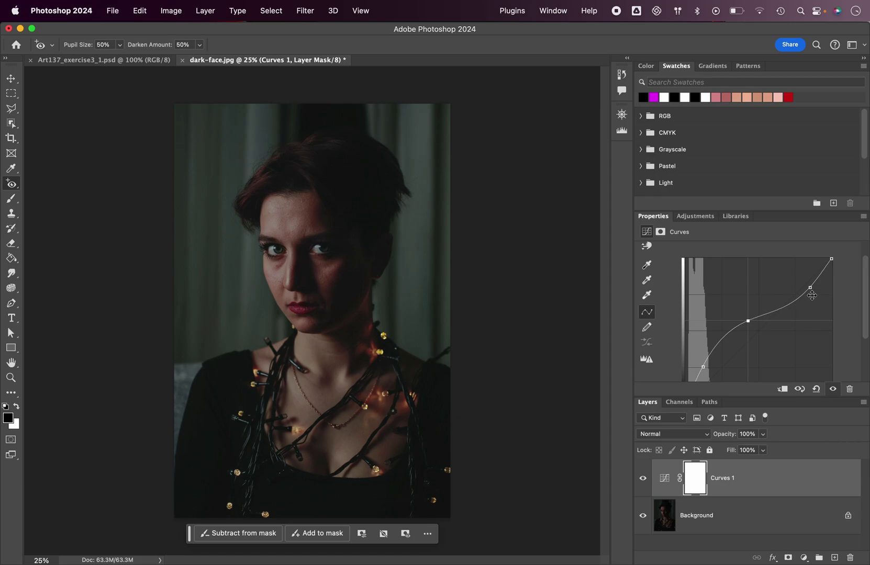
drag(810, 288, 804, 279)
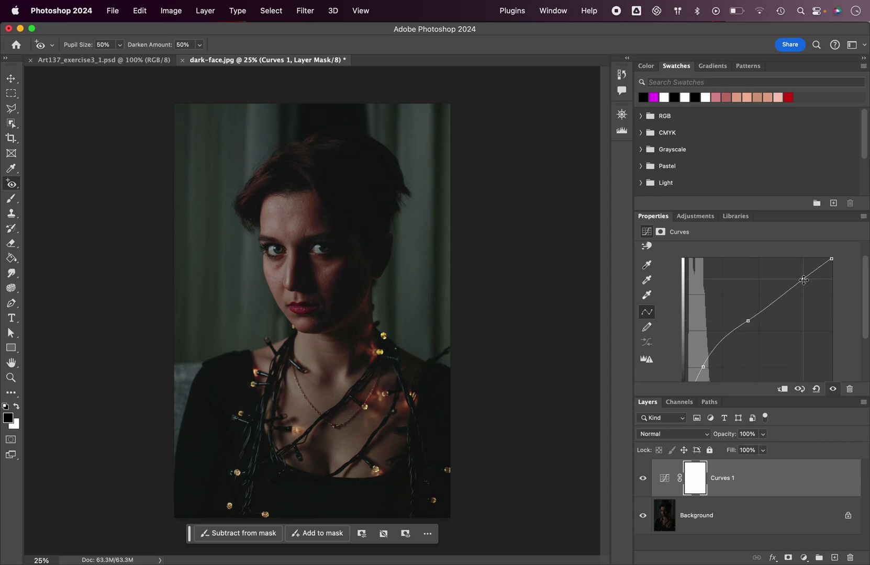
- Brighten the portrait by raising the curve's midtone point and lifting its shadow point slightly
click(749, 322)
drag(749, 322, 743, 295)
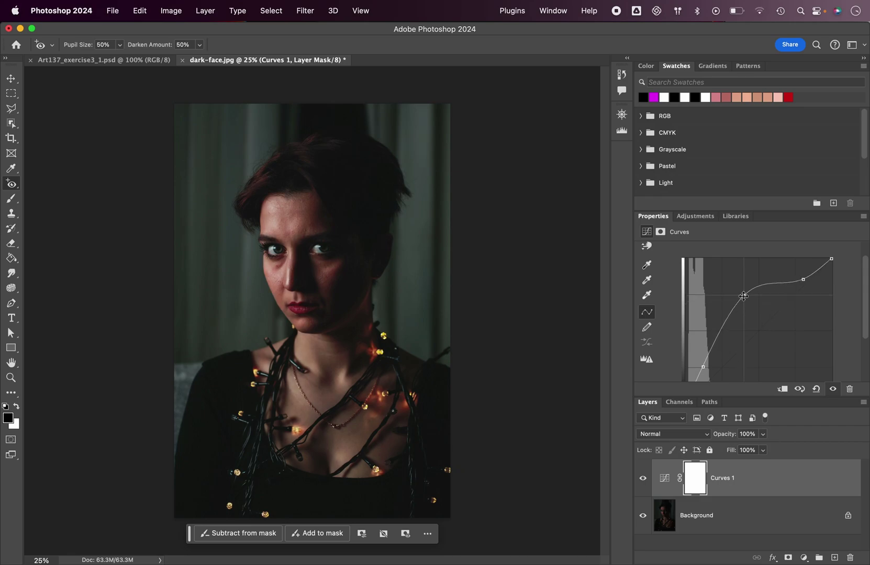
scroll(743, 297, down, 3)
scroll(744, 299, up, 2)
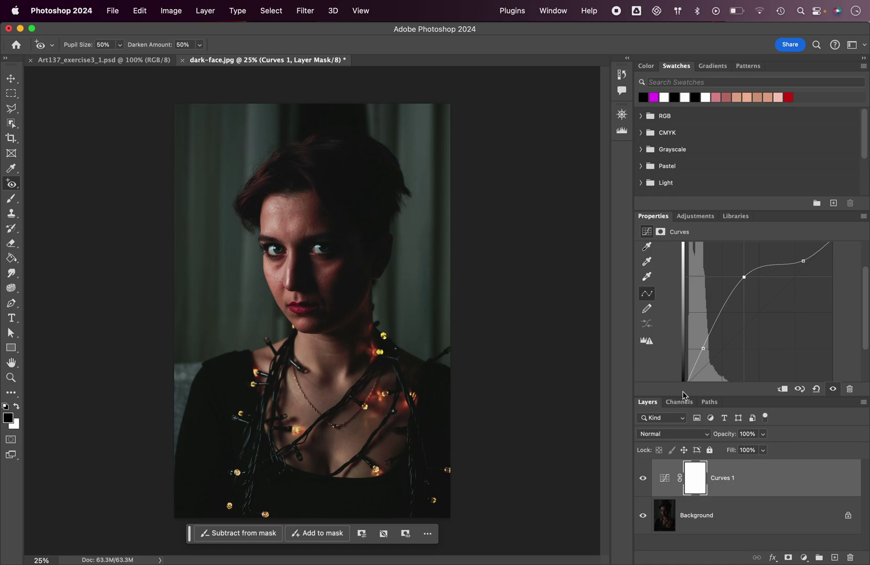
drag(702, 348, 703, 342)
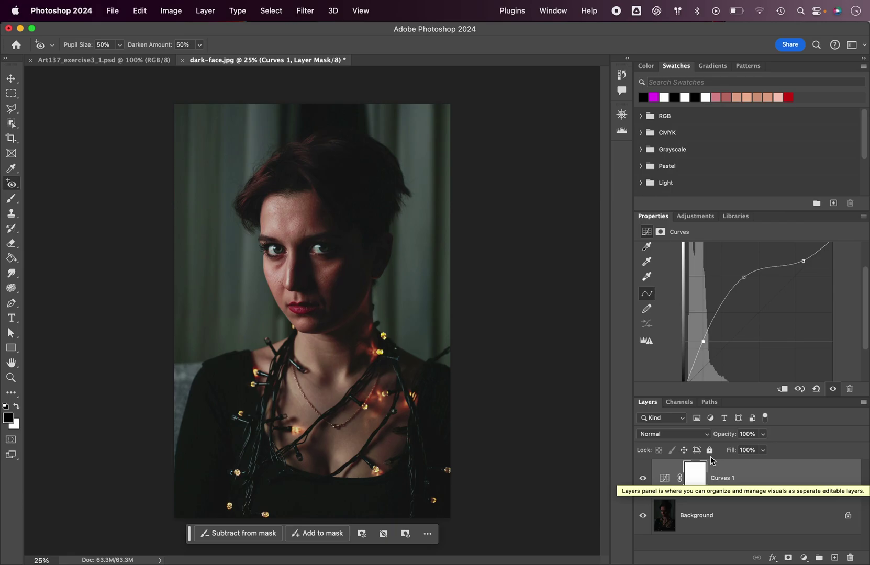
- Select the Background layer and save the document as a PSD named art137_, the student's last name, and _exercise3_2 in original images
click(709, 521)
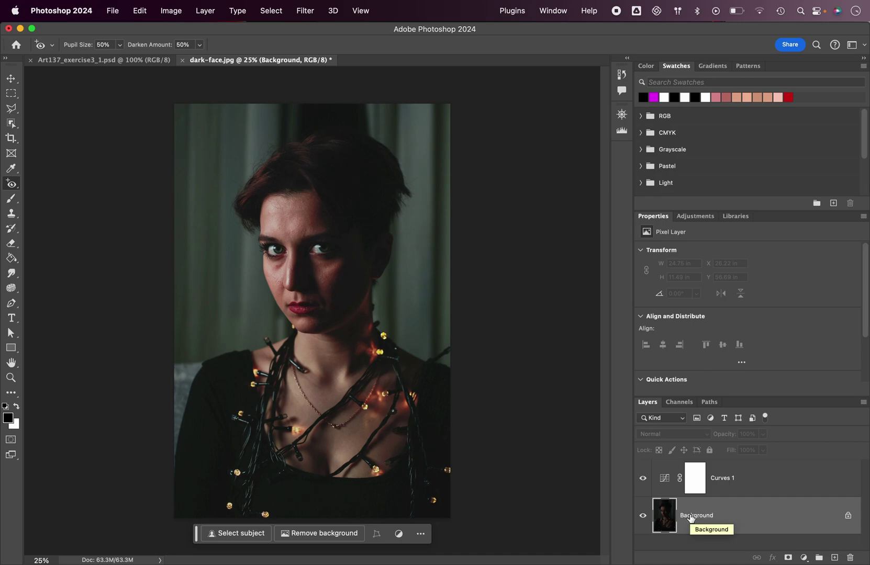
key(super+shift+s)
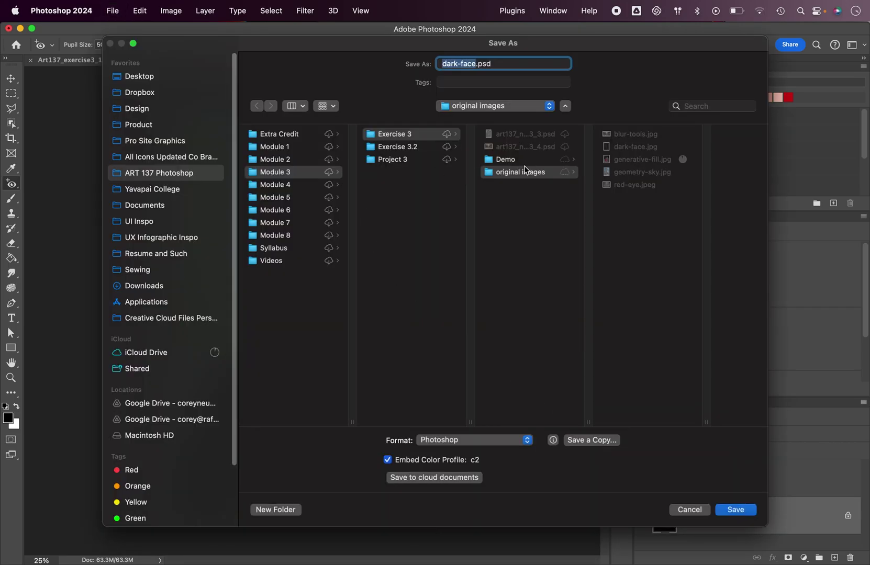
text(art137_neukom_)
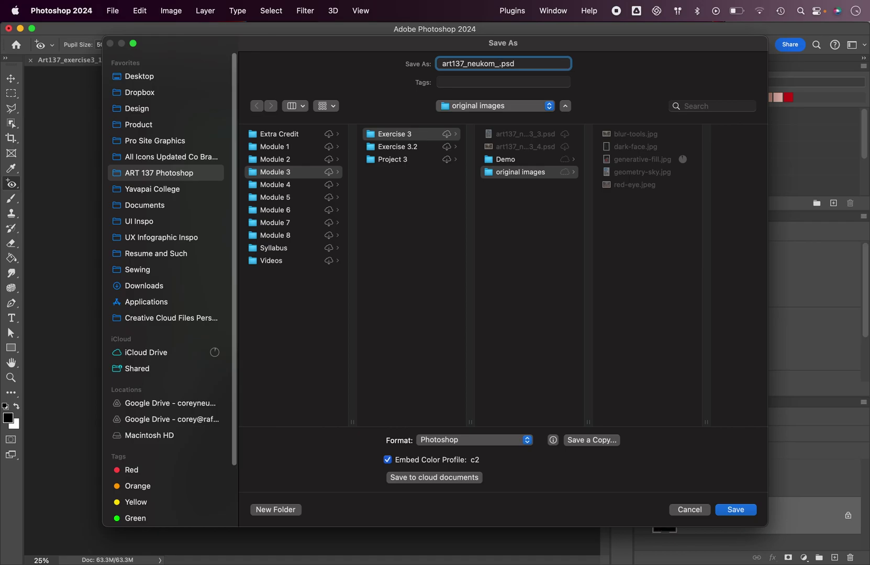
text(2)
click(494, 64)
text(_exercise3)
key(Return)
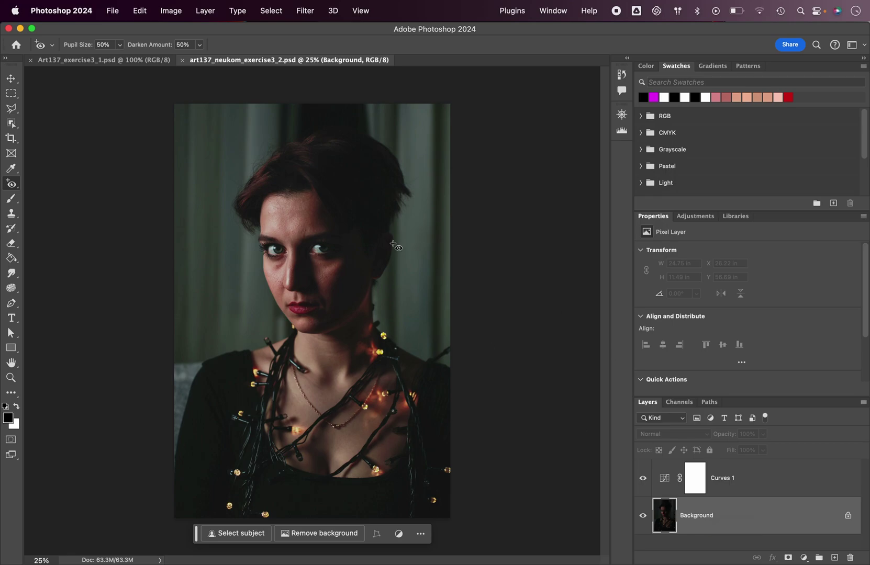
- Convert the Background layer for Smart Filters
click(306, 10)
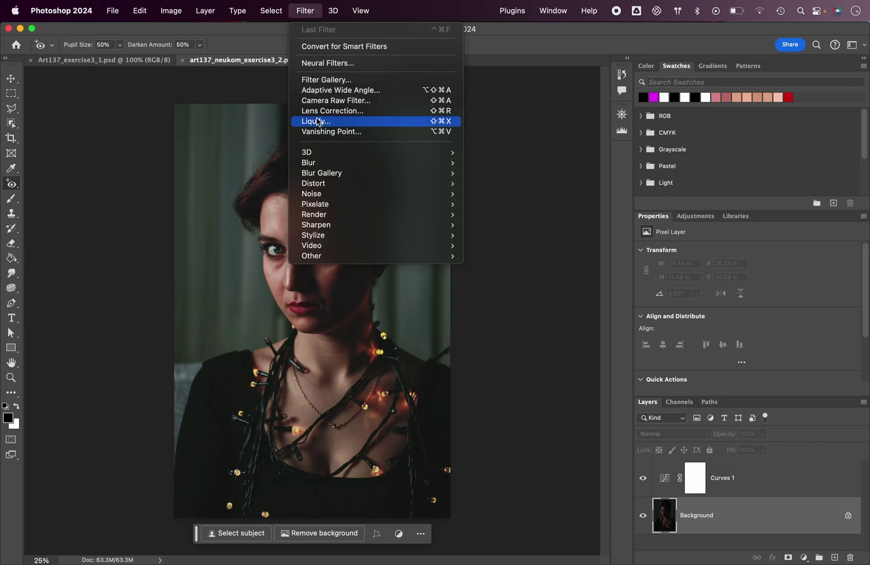
click(306, 10)
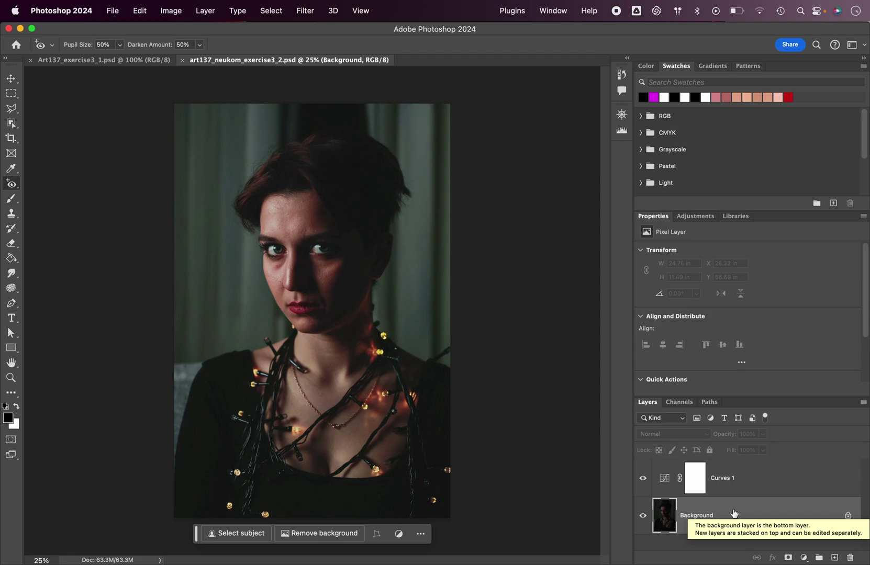
click(302, 11)
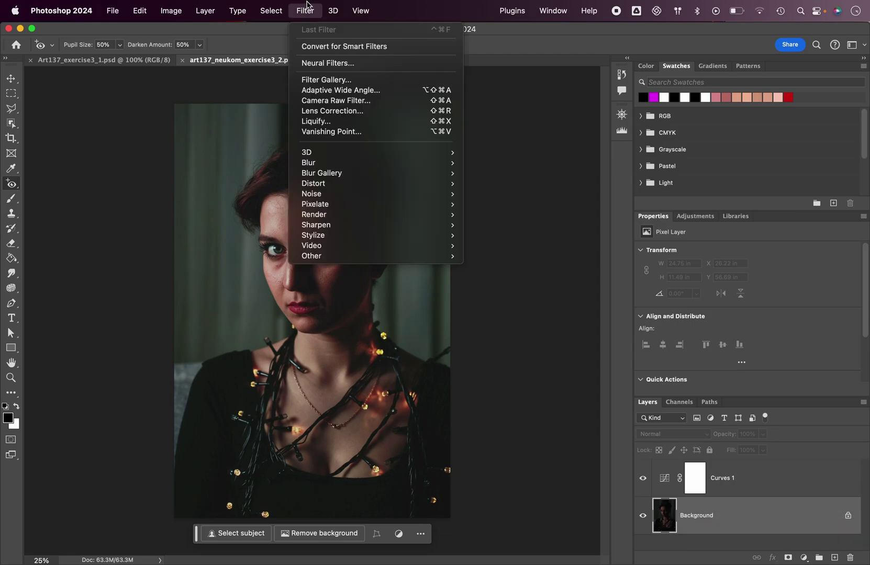
click(306, 7)
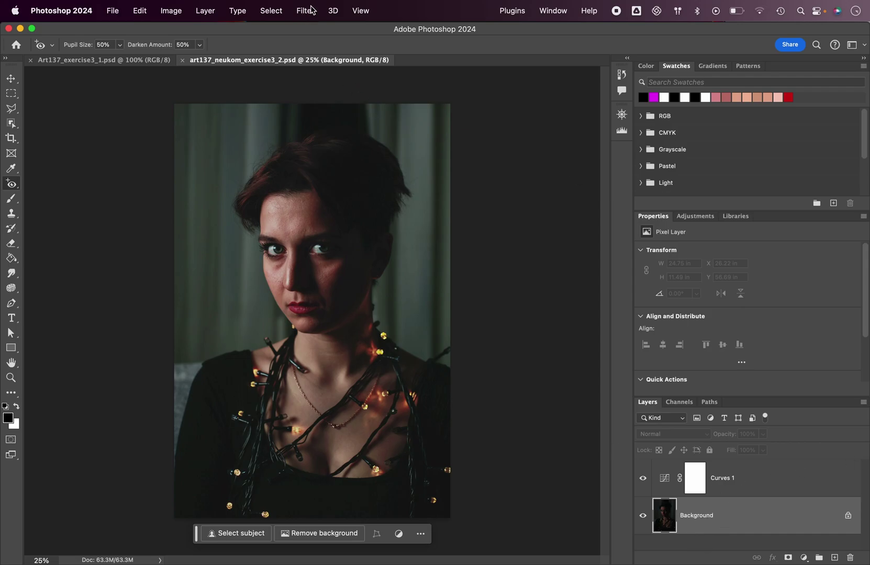
click(310, 9)
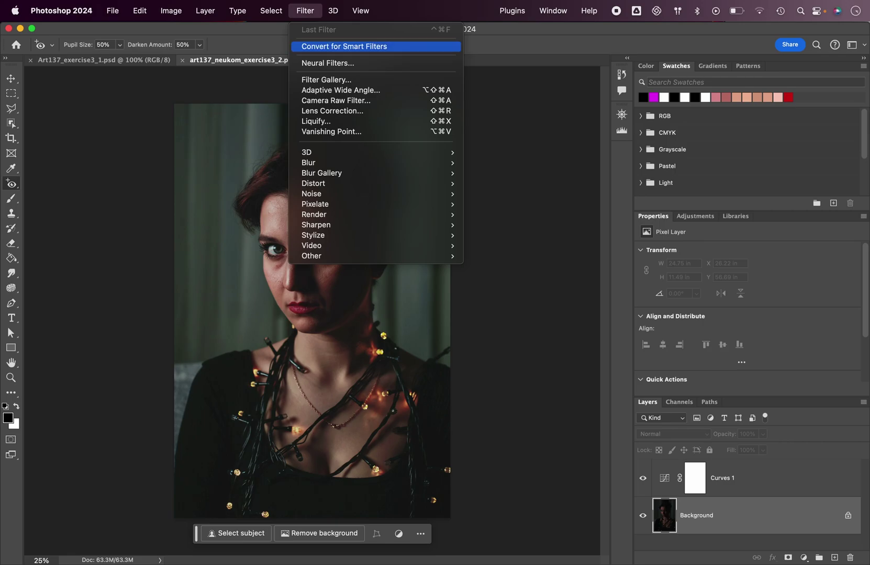
click(345, 47)
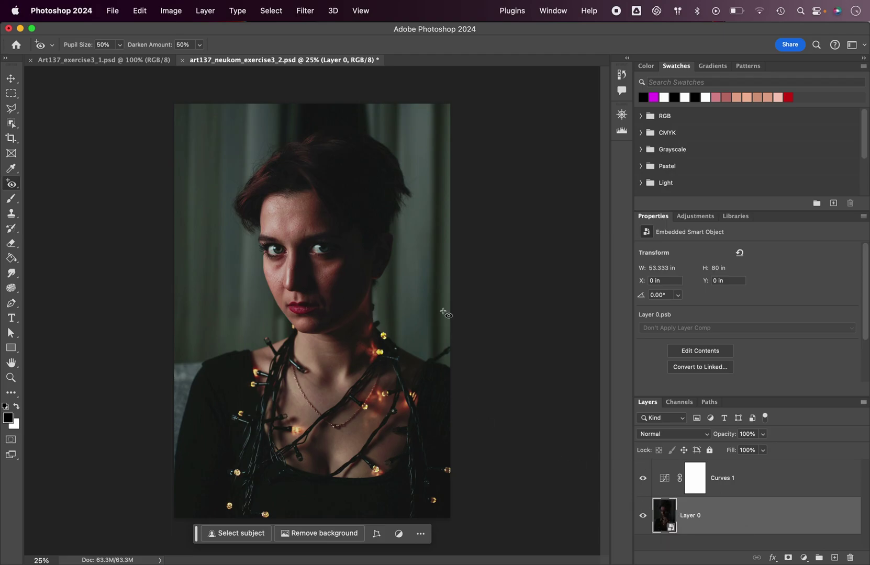
- Open the Liquify filter on the portrait layer and keep only the Eyes and Mouth groups of Face-Aware Liquify expanded
click(306, 11)
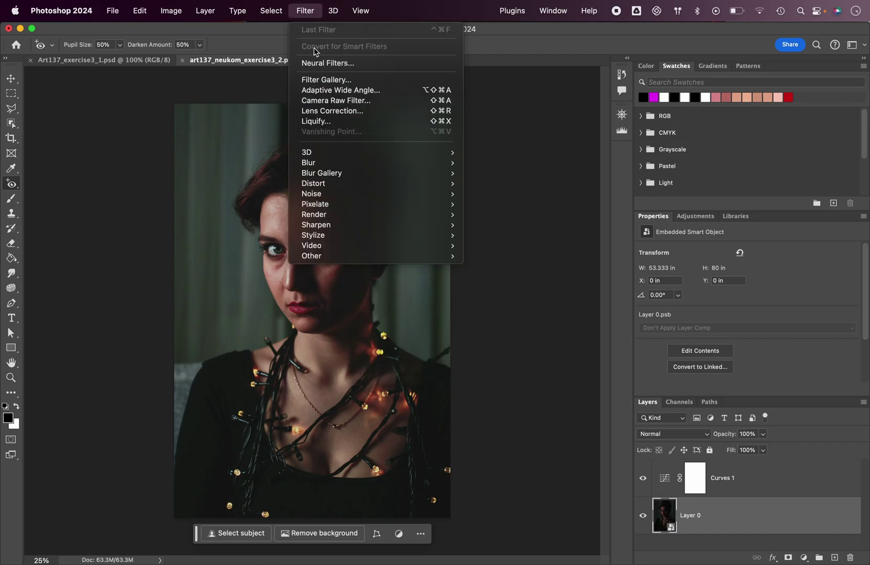
click(316, 122)
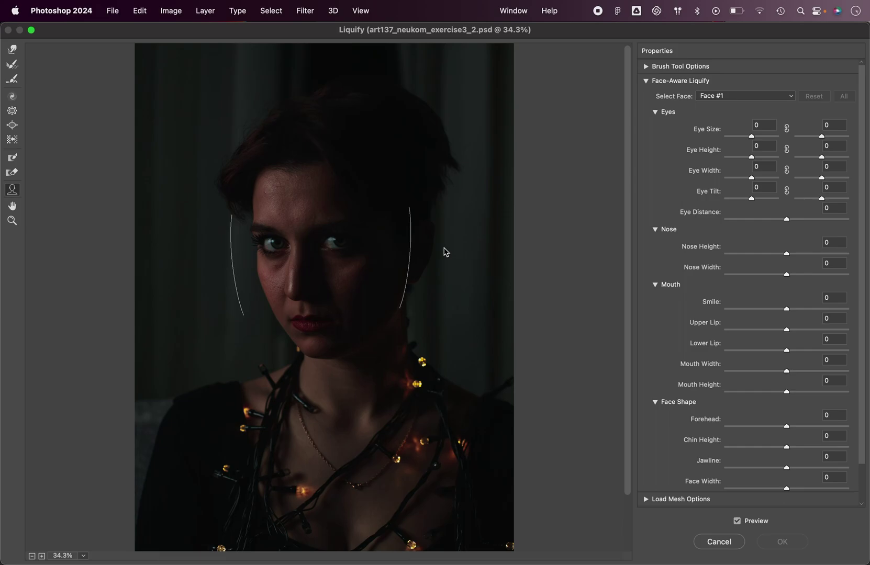
scroll(730, 238, down, 1)
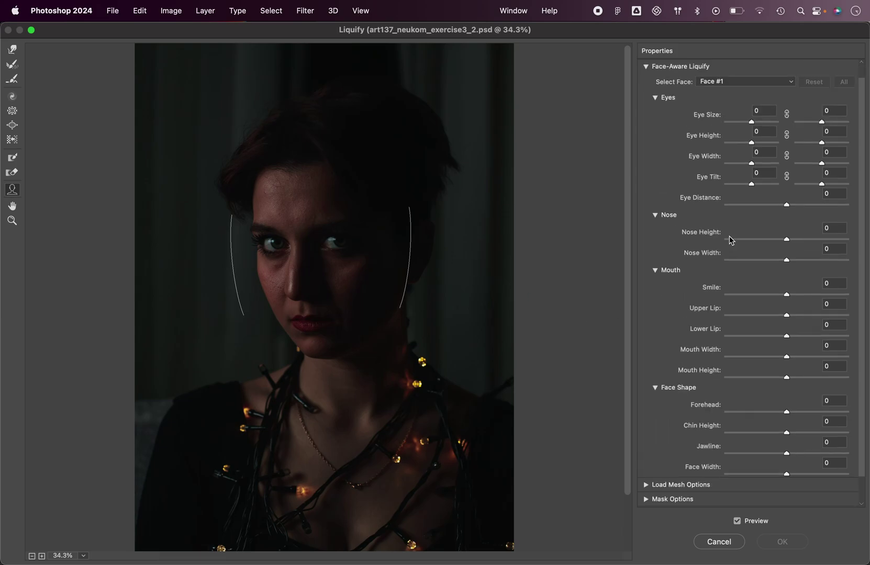
scroll(730, 238, down, 2)
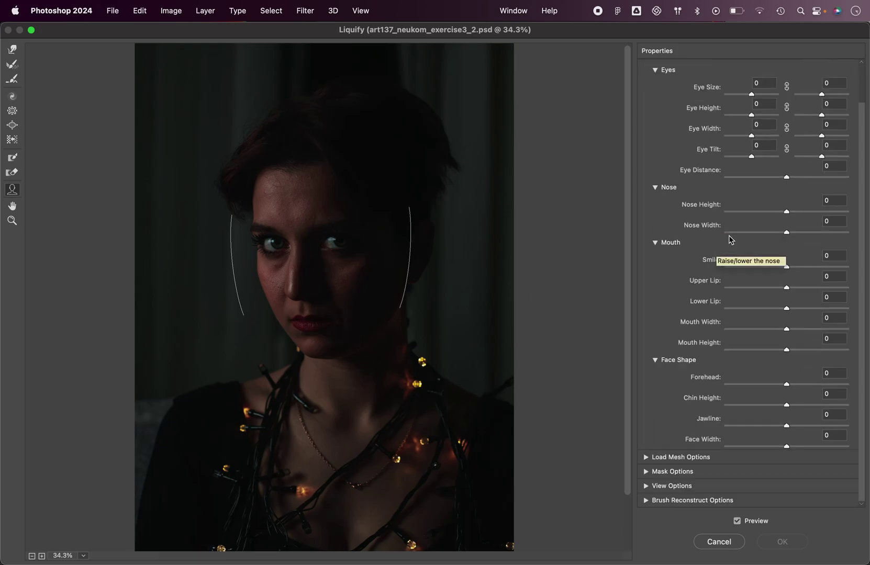
scroll(730, 240, up, 3)
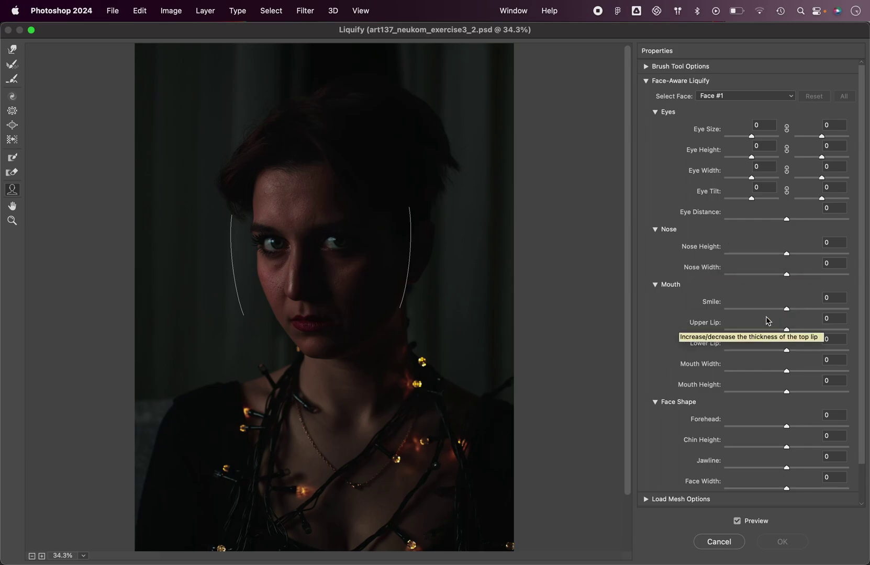
click(655, 230)
click(655, 242)
click(655, 256)
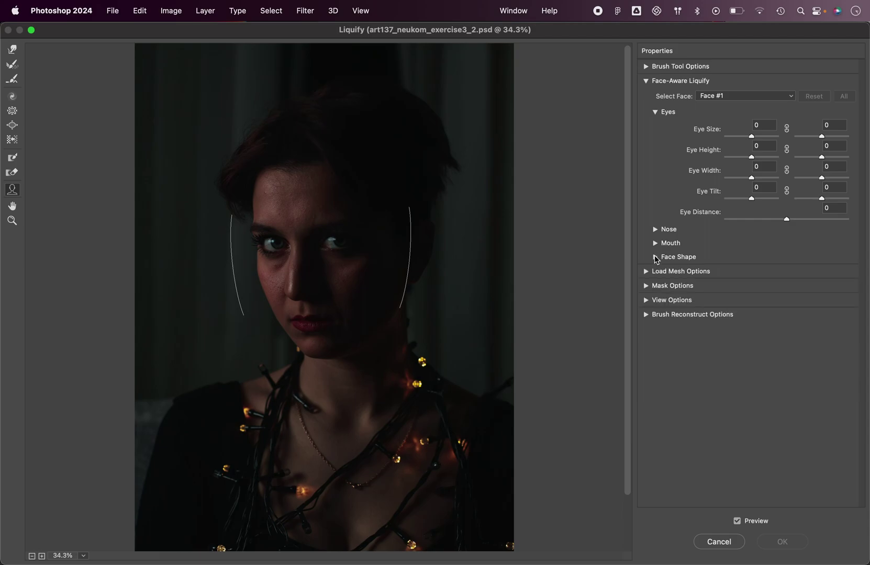
click(655, 243)
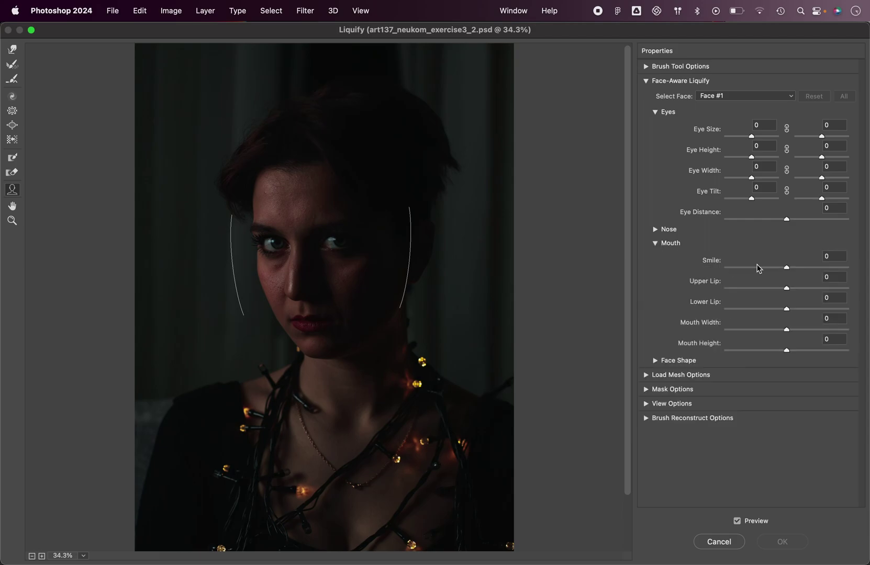
- Set the mouth's Smile value to 59 for Face #1
drag(786, 268, 837, 273)
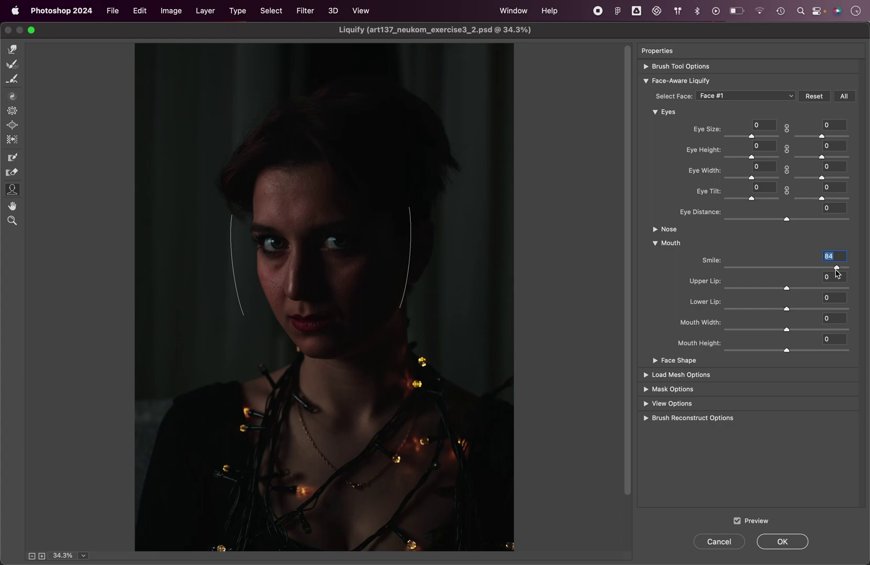
mouse_move(836, 269)
mouse_down()
mouse_move(808, 270)
mouse_move(823, 271)
mouse_up()
mouse_move(823, 271)
mouse_down()
mouse_move(814, 272)
mouse_move(822, 272)
mouse_up()
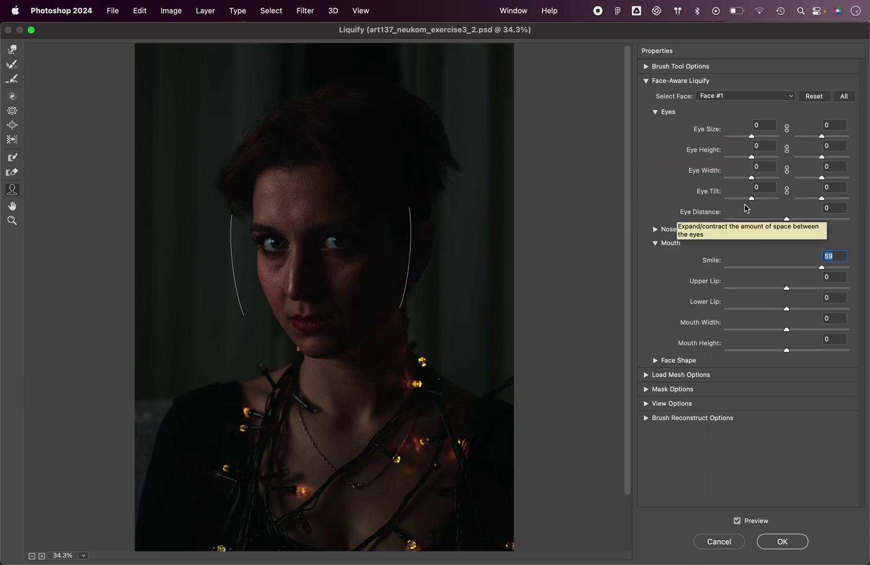
- Set Eye Width to 22 for both eyes, and try Eye Distance and the left Eye Height, leaving each at 0
click(787, 219)
mouse_move(788, 220)
mouse_down()
mouse_move(842, 224)
mouse_move(738, 220)
mouse_move(810, 224)
mouse_move(786, 223)
mouse_up()
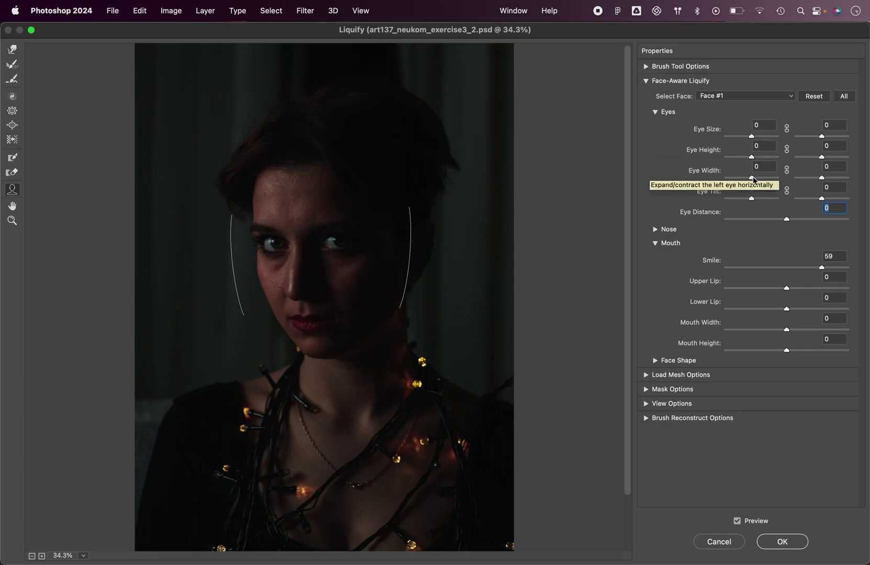
mouse_move(752, 178)
mouse_down()
mouse_move(776, 182)
mouse_move(758, 184)
mouse_up()
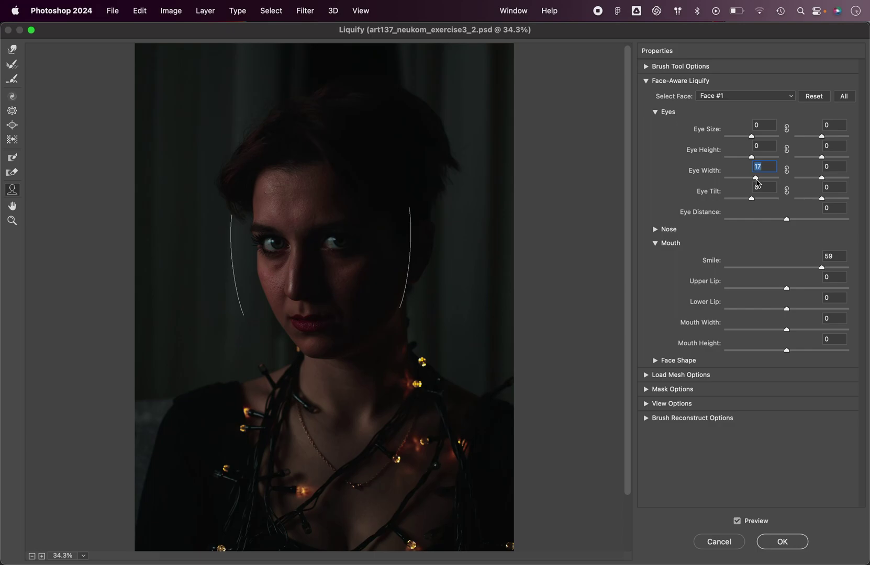
drag(757, 183, 758, 183)
drag(821, 178, 827, 177)
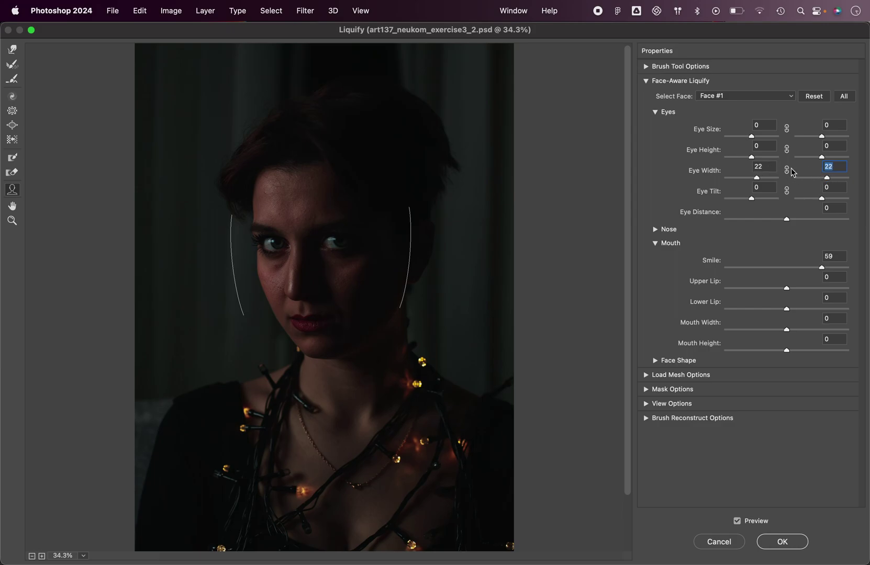
mouse_move(752, 157)
mouse_down()
mouse_move(765, 160)
mouse_move(755, 160)
mouse_up()
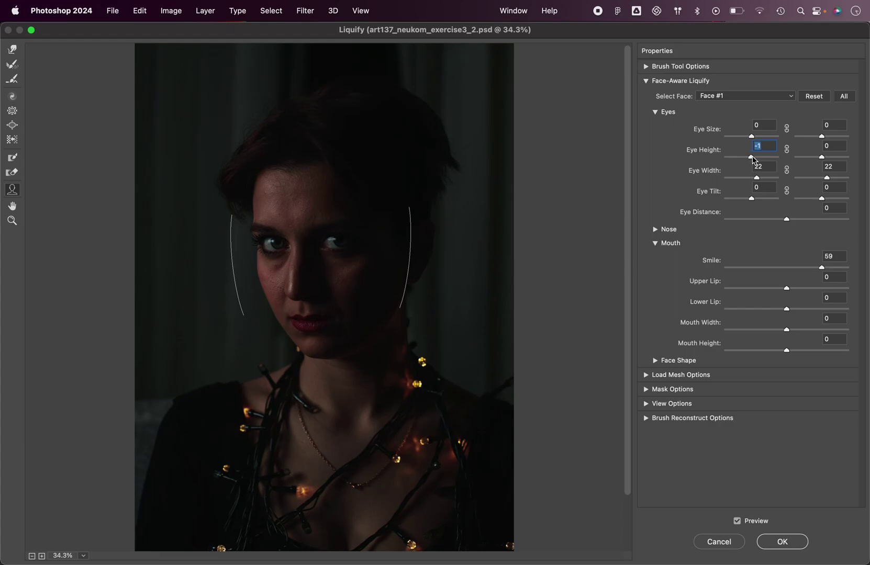
drag(753, 160, 752, 160)
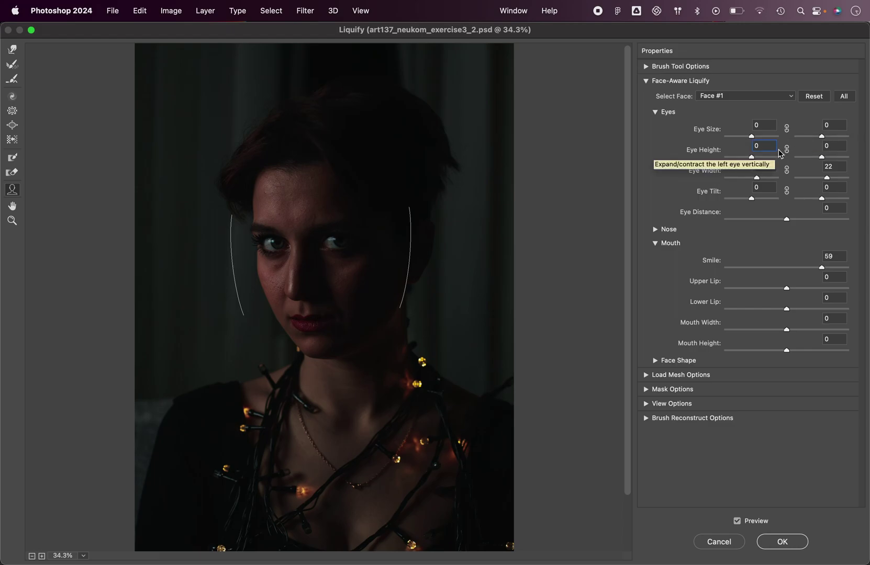
- Set the Eye Width of Face #1 to 15 for both the left and right eyes
drag(757, 181, 755, 182)
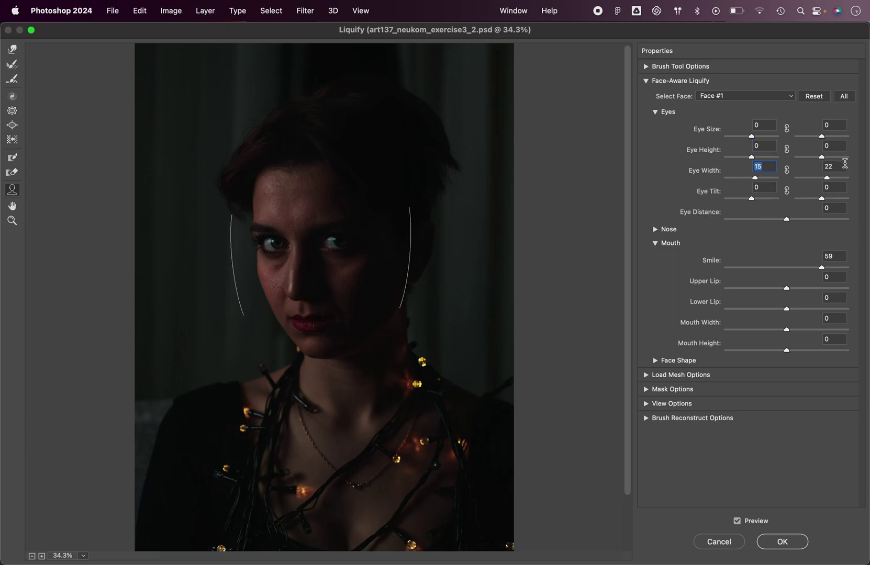
click(825, 178)
- In the Face Shape settings, set Chin Height to -67 and Face Width to 73
click(655, 361)
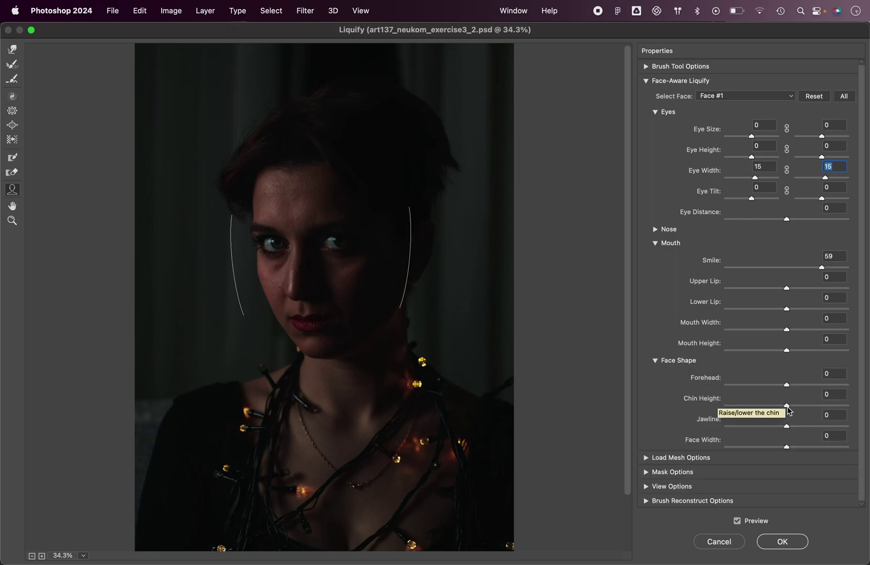
mouse_move(786, 406)
mouse_down()
mouse_move(794, 405)
mouse_move(736, 406)
mouse_move(786, 407)
mouse_move(777, 408)
mouse_up()
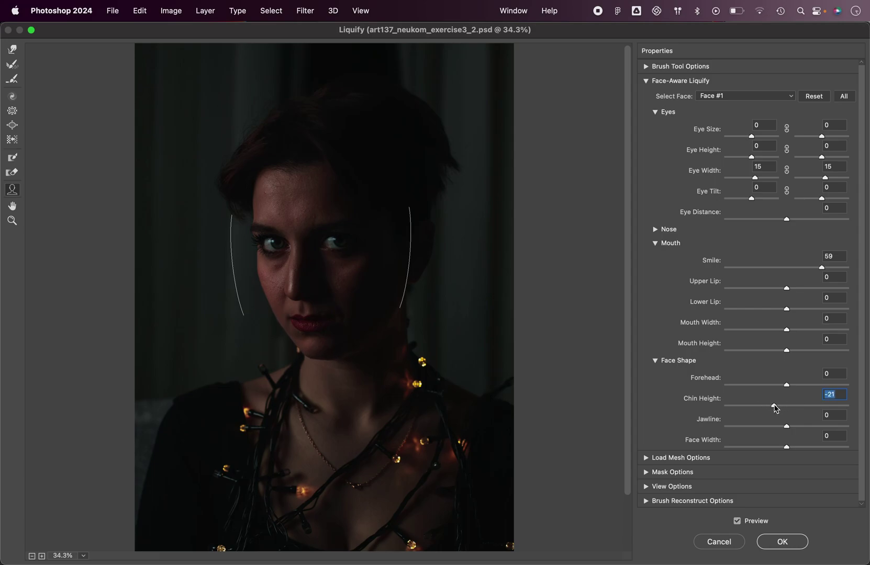
drag(774, 406, 746, 406)
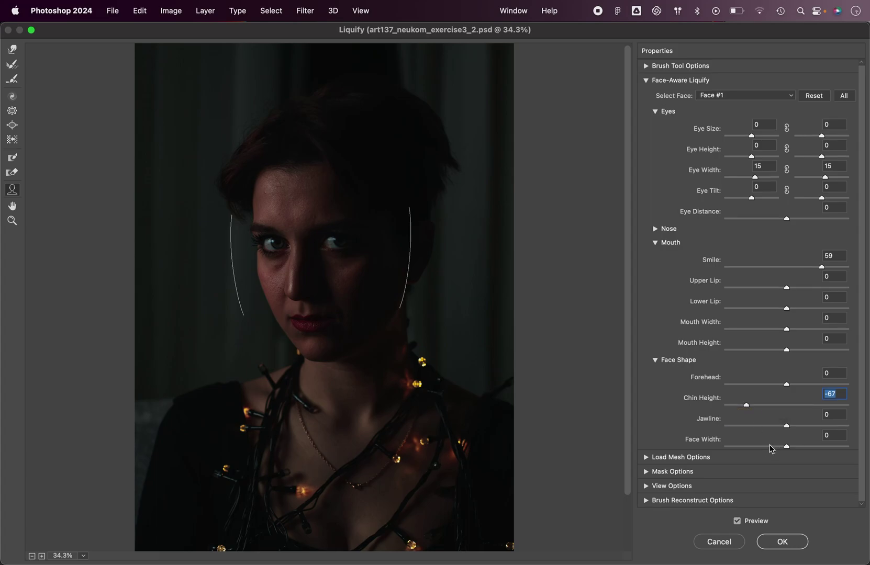
drag(785, 445, 830, 449)
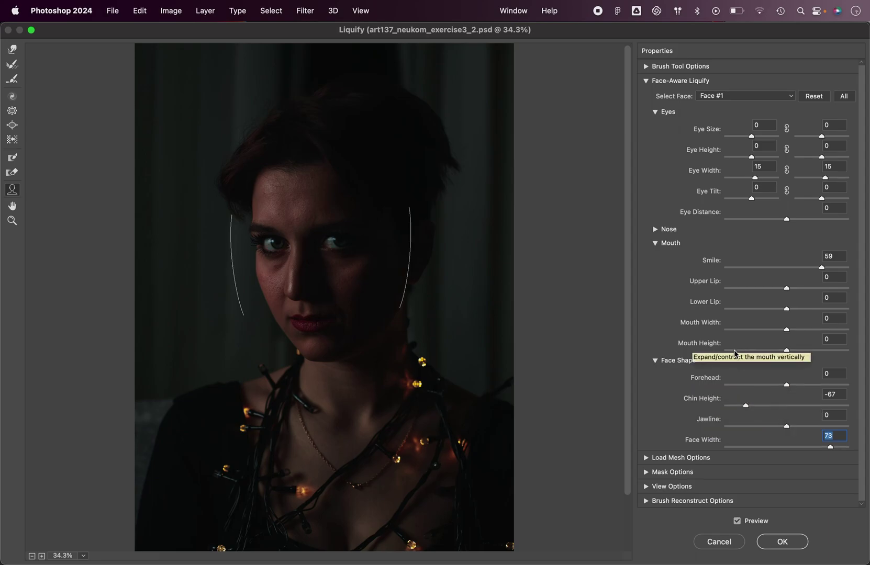
- Collapse the Mouth settings, expand the Nose settings, and set Nose Height to 40
click(655, 242)
click(655, 230)
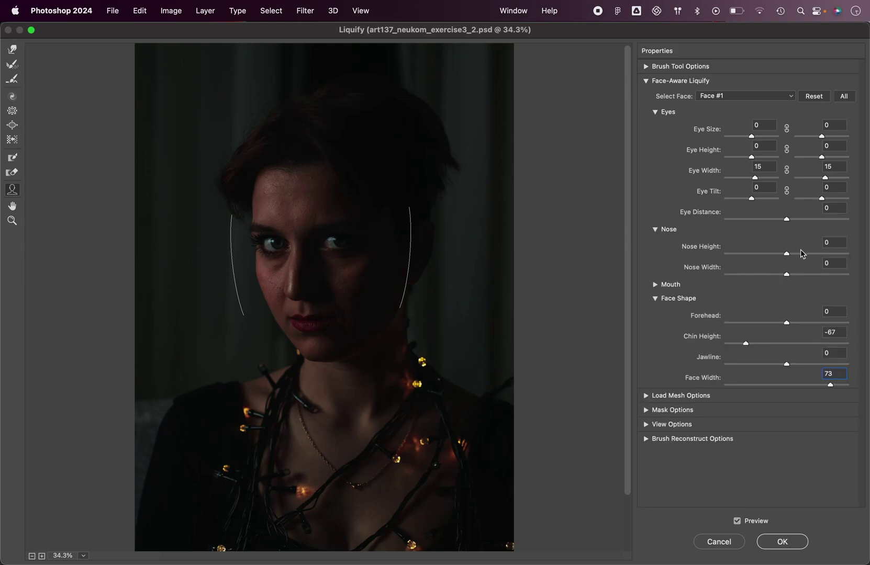
mouse_move(787, 256)
mouse_down()
mouse_move(756, 257)
mouse_move(756, 267)
mouse_move(799, 262)
mouse_up()
drag(802, 260, 808, 260)
- Compare the portrait with and without the Liquify changes using the preview, and apply the filter
click(737, 521)
click(737, 522)
click(737, 522)
click(738, 521)
click(737, 522)
click(737, 522)
click(737, 522)
click(737, 522)
click(737, 521)
click(737, 522)
click(737, 522)
click(737, 522)
click(737, 521)
click(738, 521)
click(782, 542)
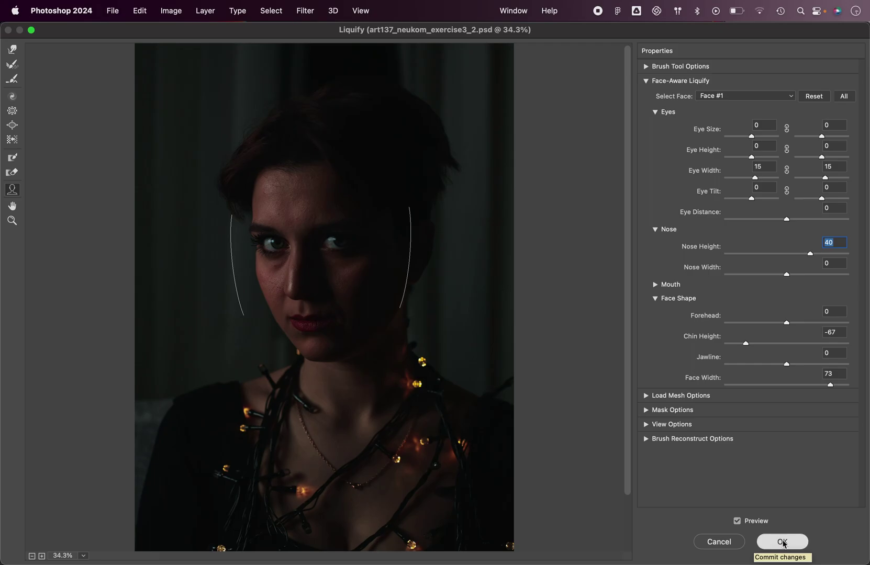
- Reopen the Liquify smart filter on Layer 0, reduce Nose Height to 15, and apply the change
scroll(766, 497, down, 2)
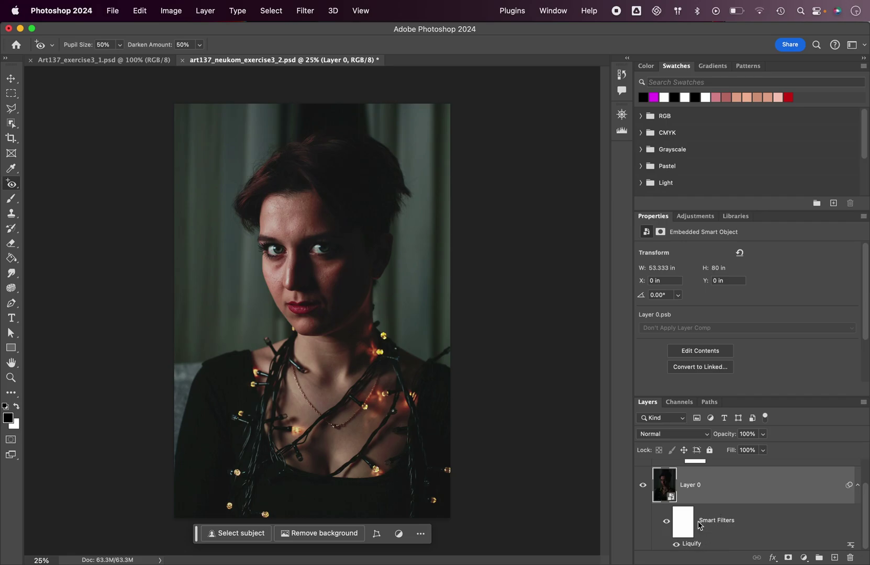
double_click(700, 543)
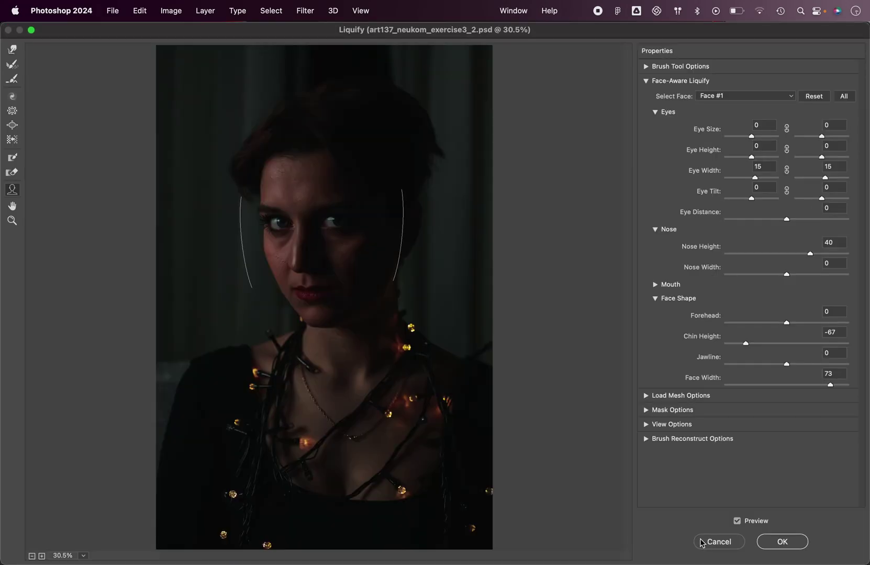
click(736, 521)
click(736, 520)
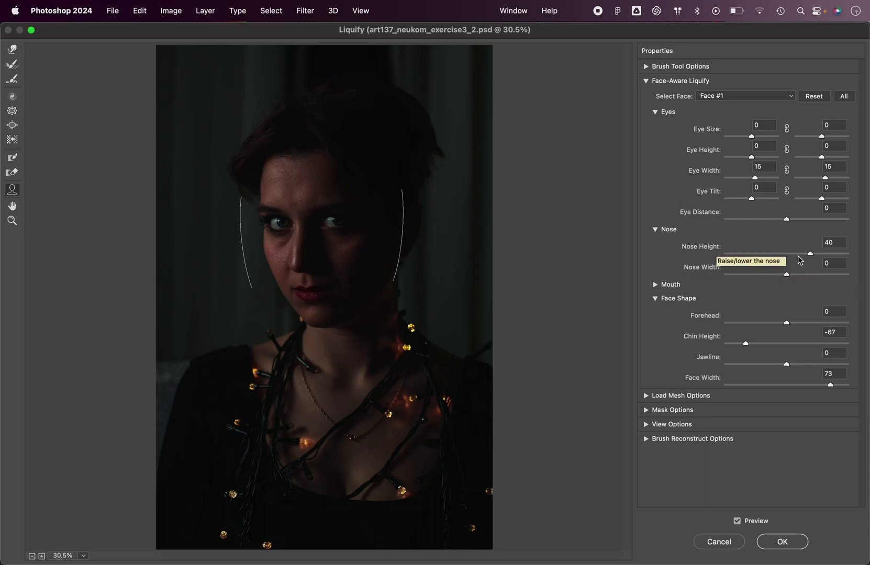
drag(810, 253, 795, 254)
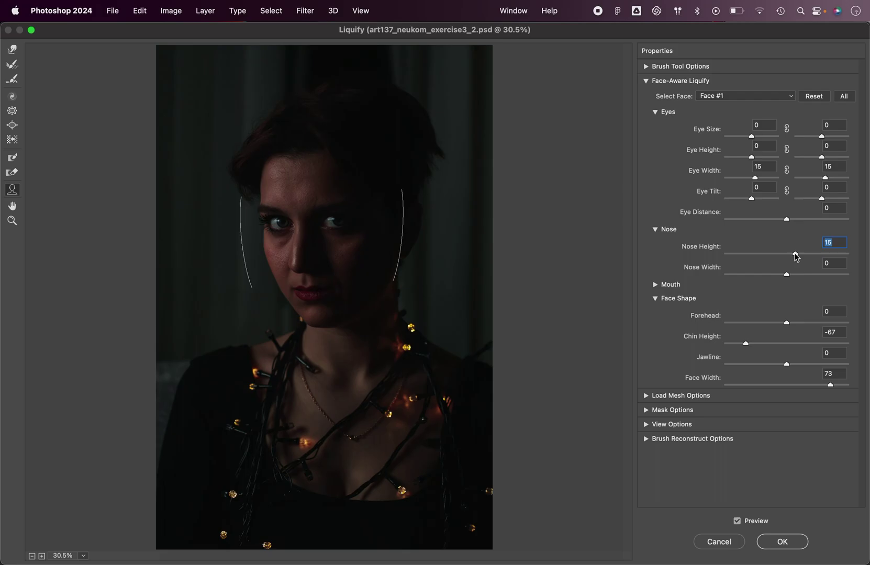
click(782, 542)
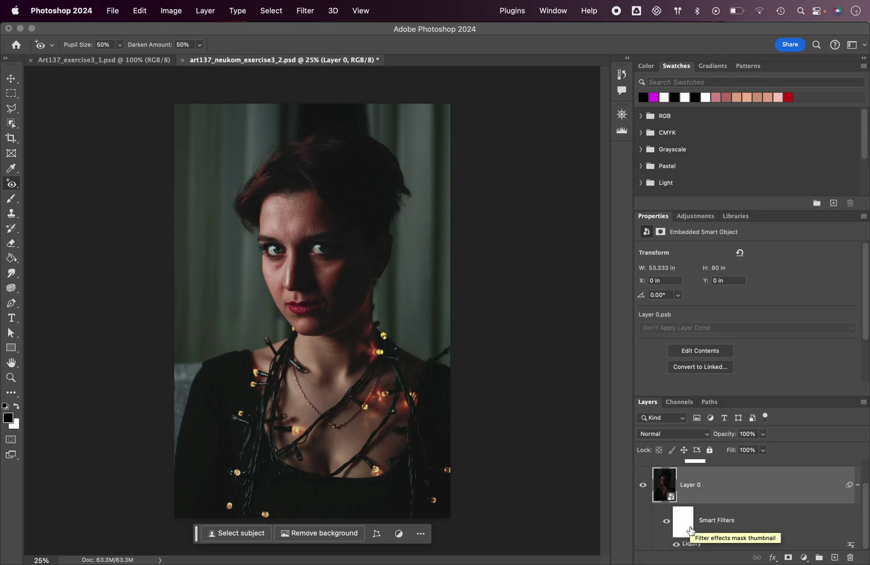
- Compare the portrait with Layer 0's Smart Filters hidden and shown, and review the layer stack with the Curves adjustment
click(666, 521)
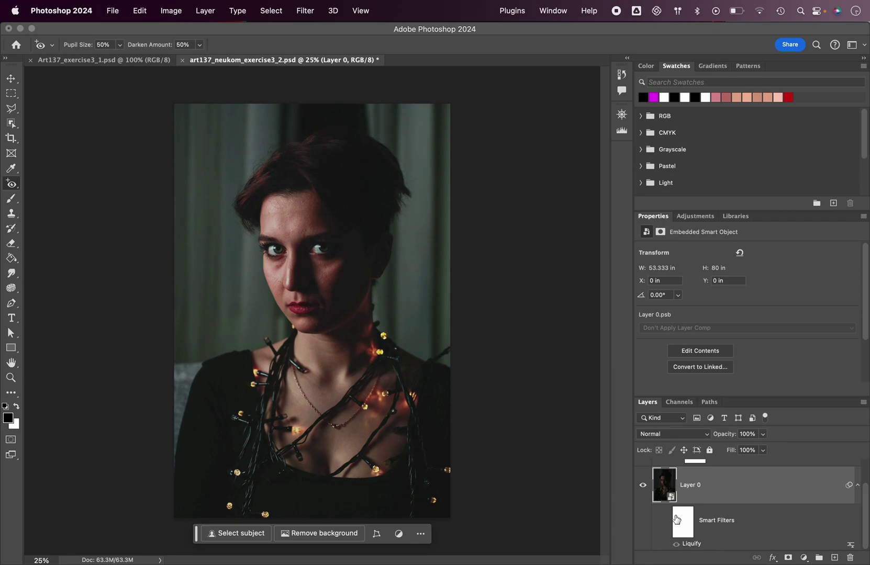
click(666, 521)
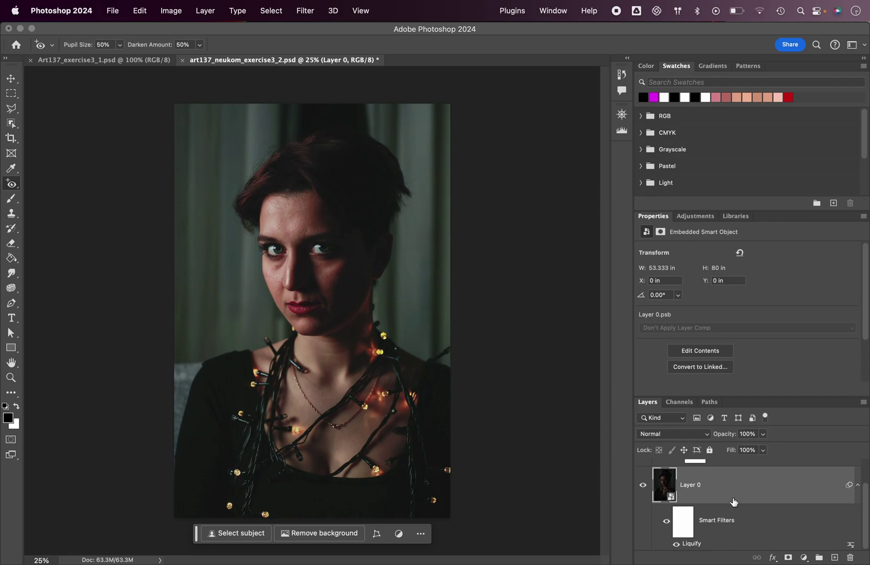
scroll(733, 502, up, 2)
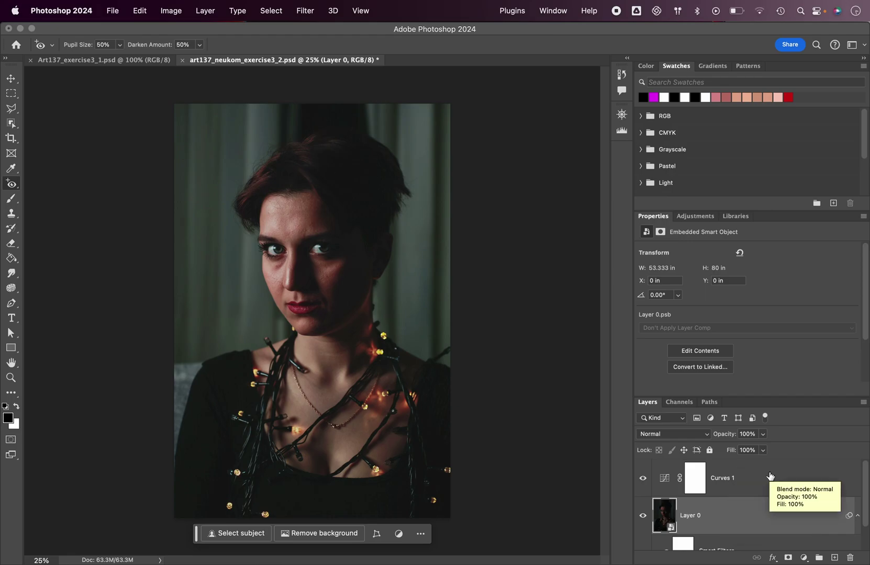
scroll(769, 476, down, 2)
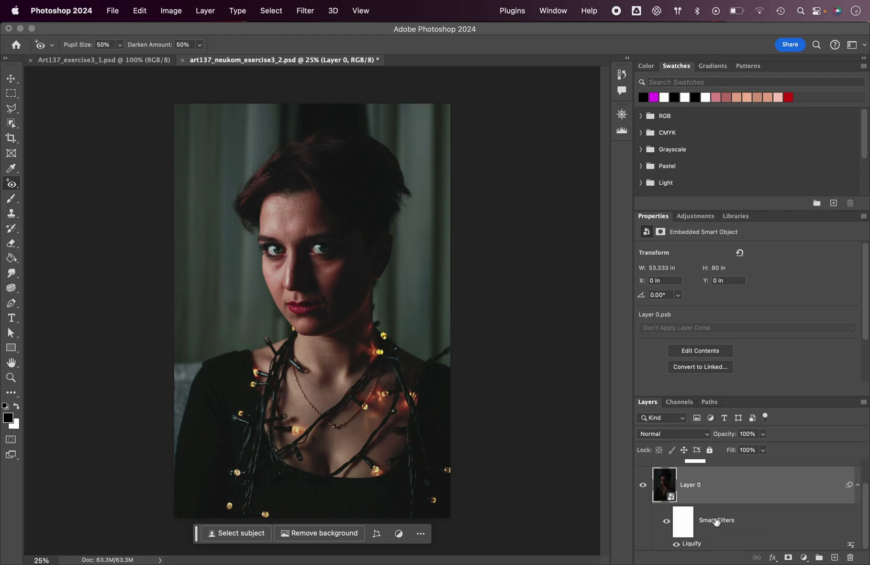
- Switch to Finder and open geometry-sky.jpg from the original images folder in Photoshop
key(super+Tab)
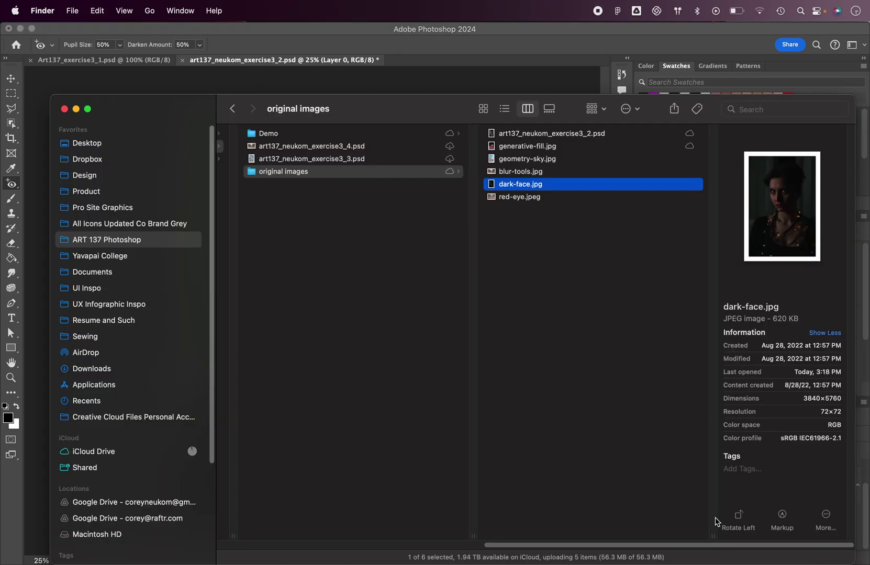
click(523, 161)
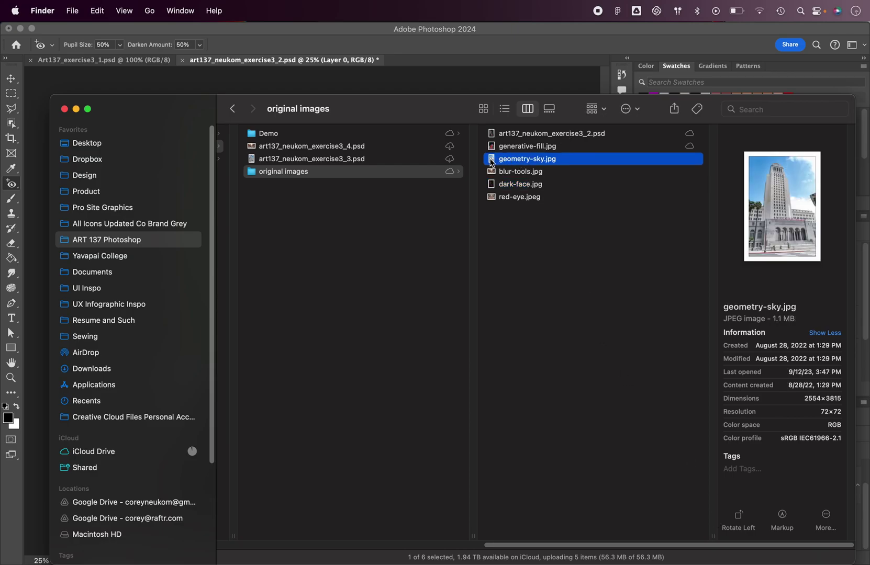
drag(492, 162, 360, 539)
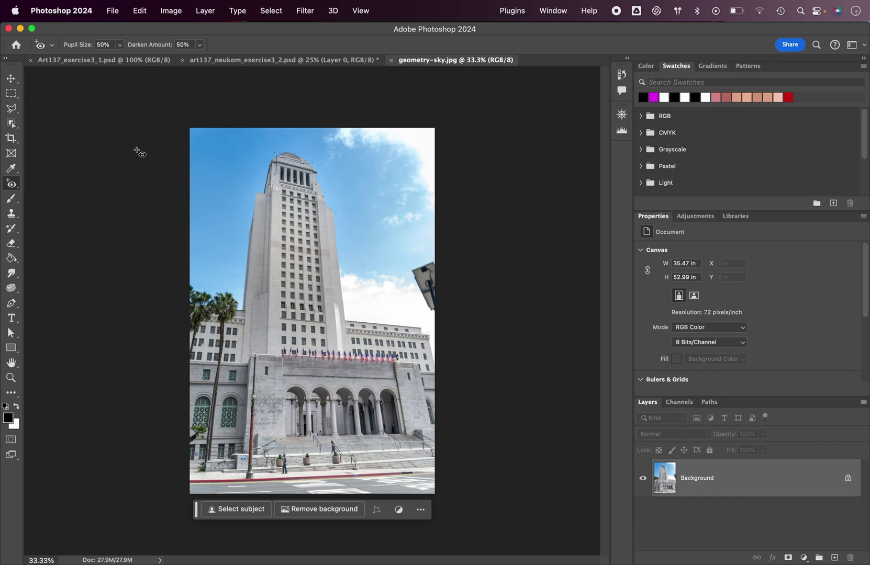
- Activate the Move tool and convert the building photo's Background layer for Smart Filters
click(11, 79)
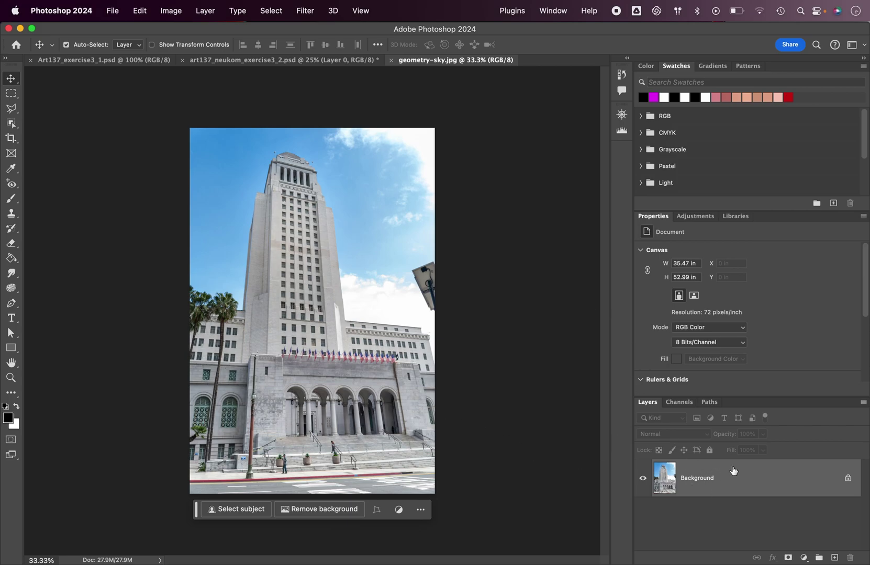
click(304, 11)
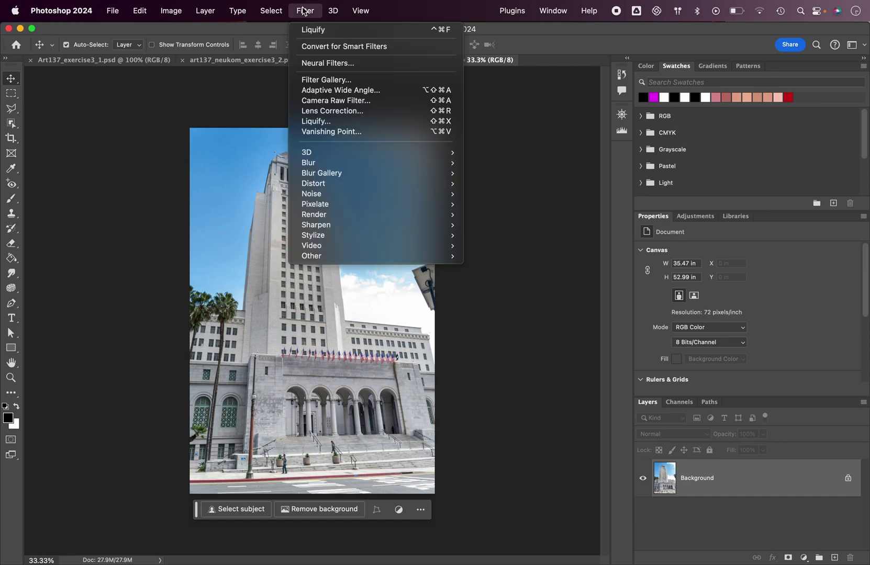
click(322, 49)
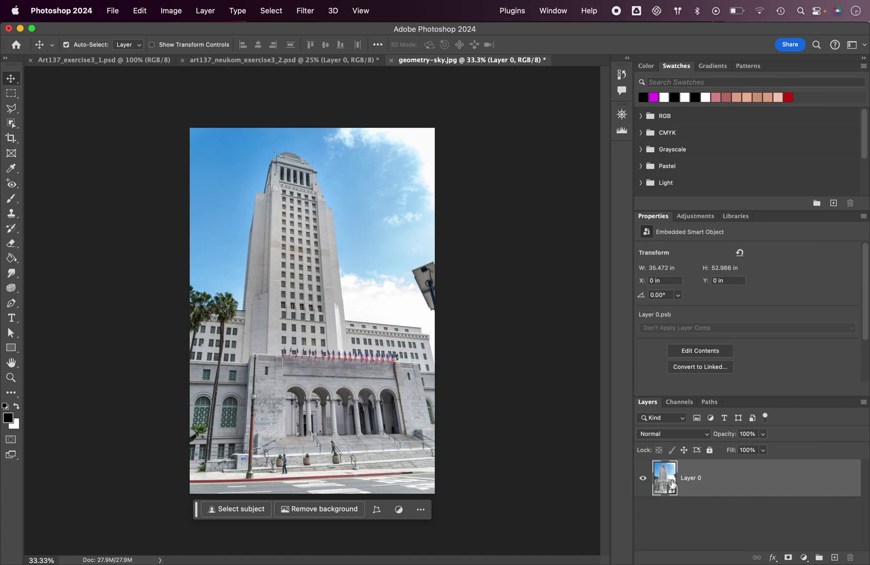
- Open the Camera Raw Filter on the building layer and dismiss its welcome screen
click(306, 11)
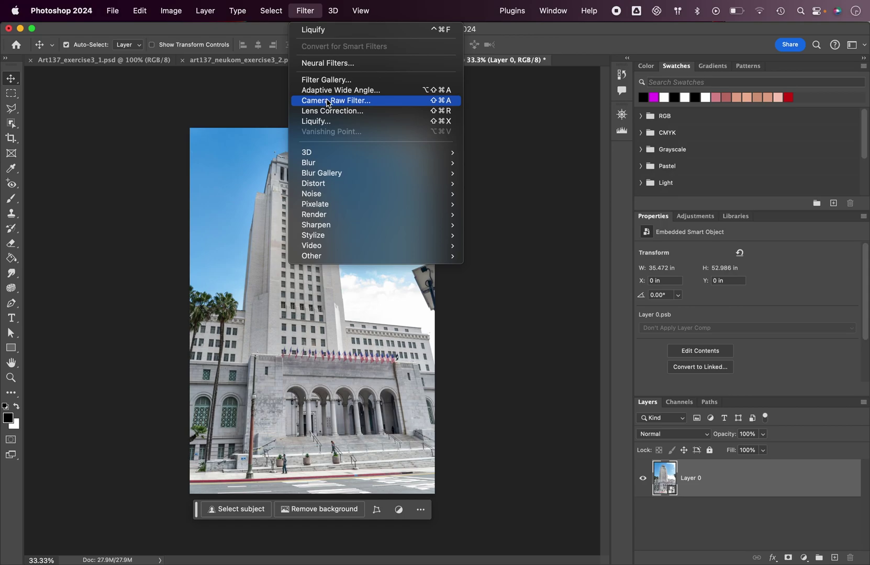
click(348, 103)
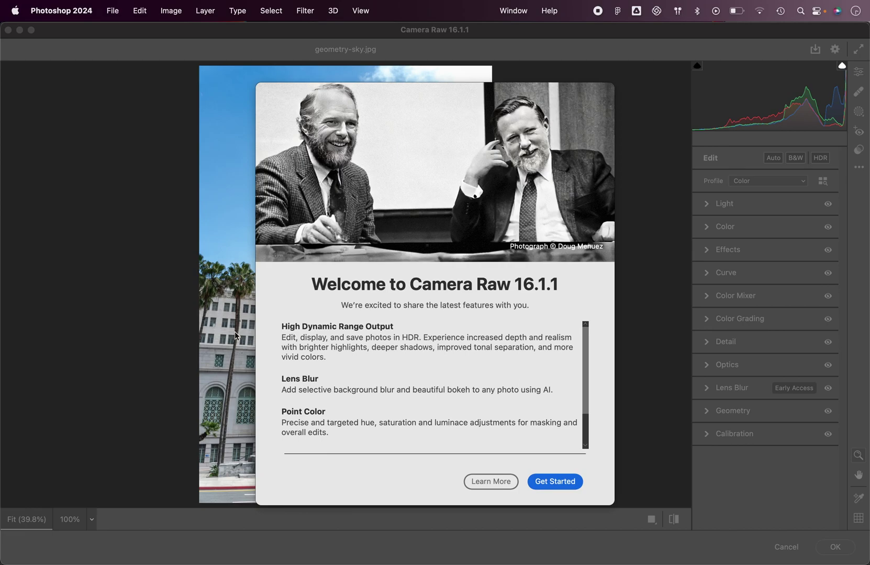
click(550, 485)
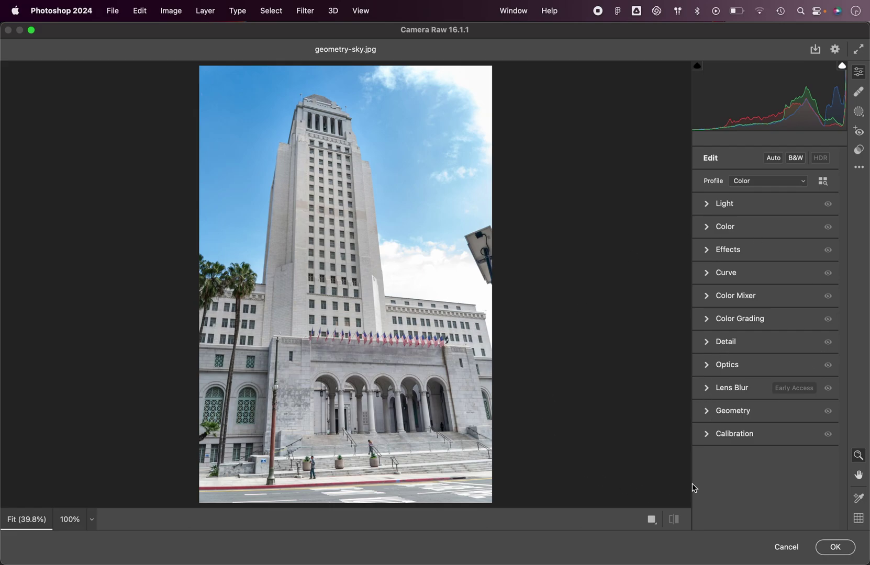
- Apply the Auto Upright perspective correction in the Geometry settings, comparing it with the correction turned off
click(714, 414)
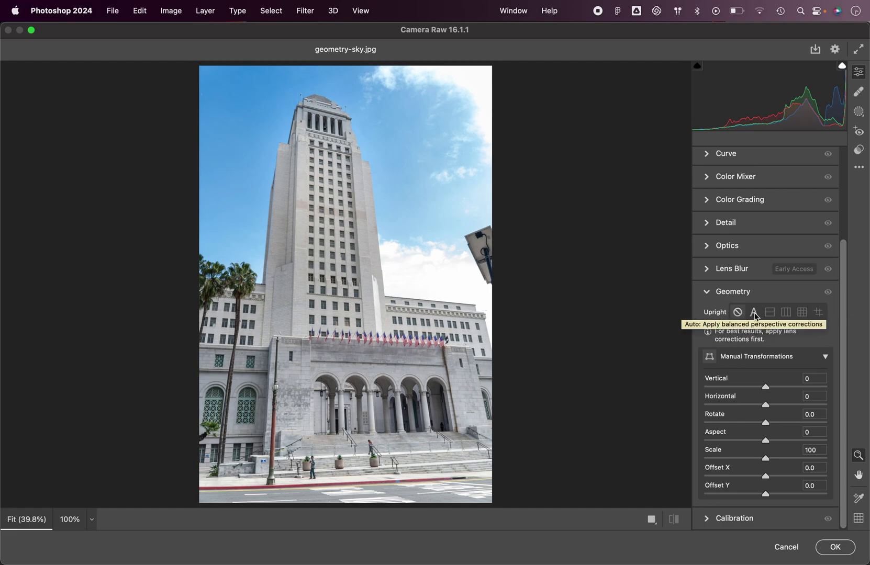
click(753, 316)
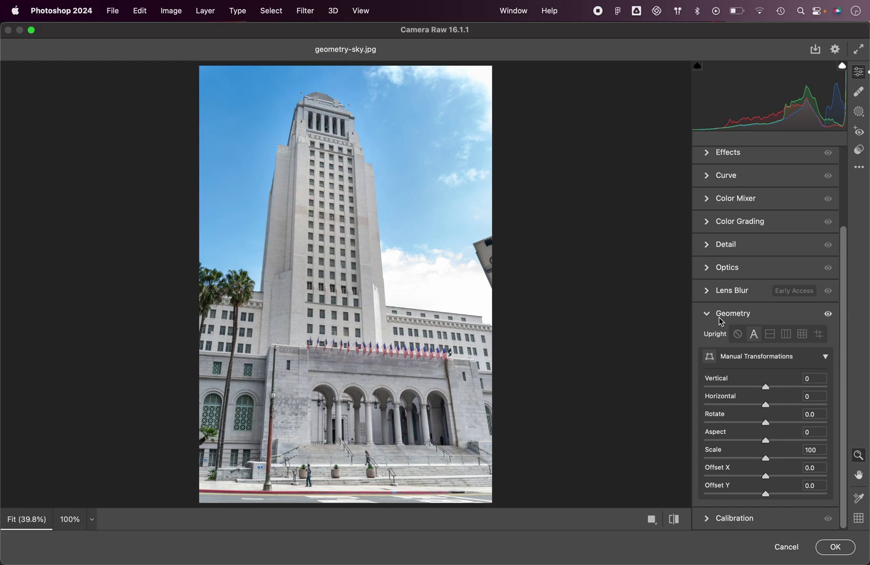
click(738, 335)
scroll(755, 339, down, 1)
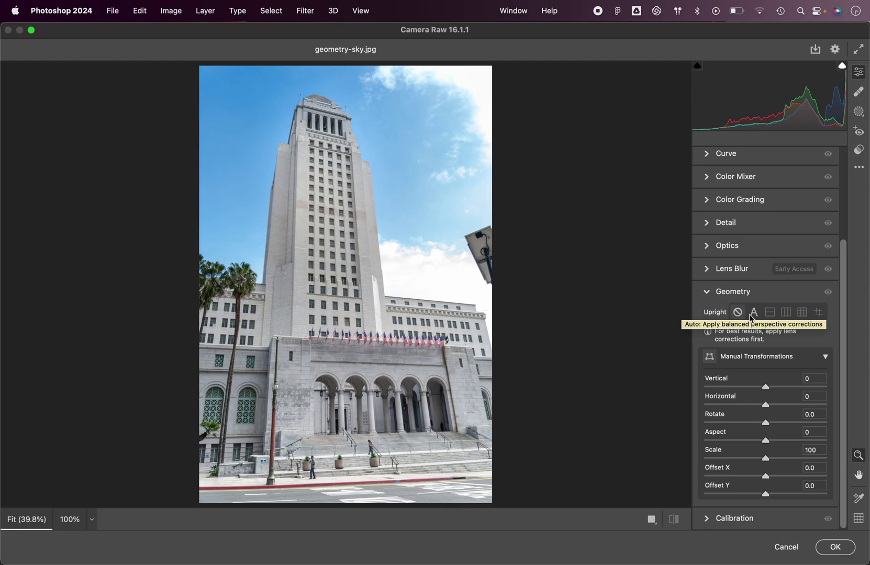
click(751, 316)
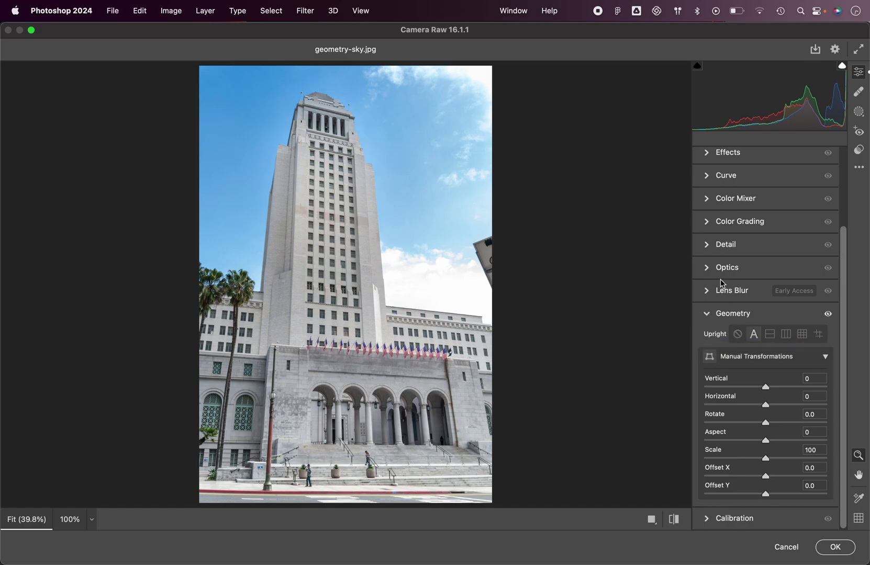
- Set the Optics Distortion to +2, and try a Vignette of -66 before returning it to 0
click(707, 314)
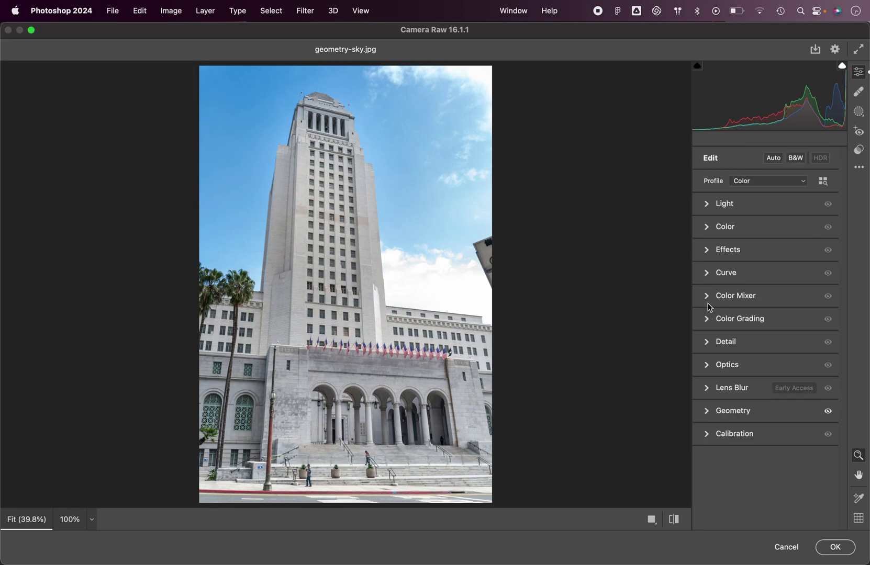
click(708, 368)
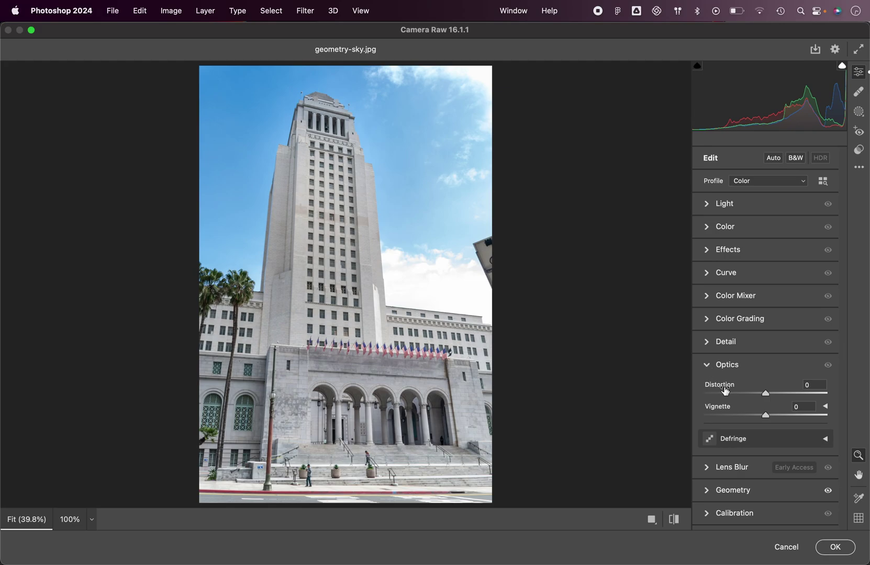
mouse_move(766, 393)
mouse_down()
mouse_move(819, 399)
mouse_move(770, 398)
mouse_up()
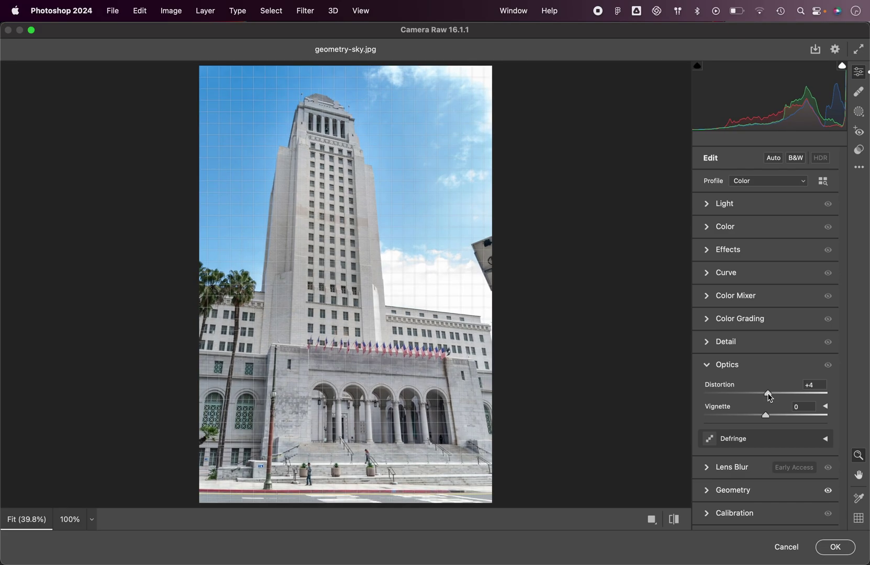
drag(769, 398, 768, 397)
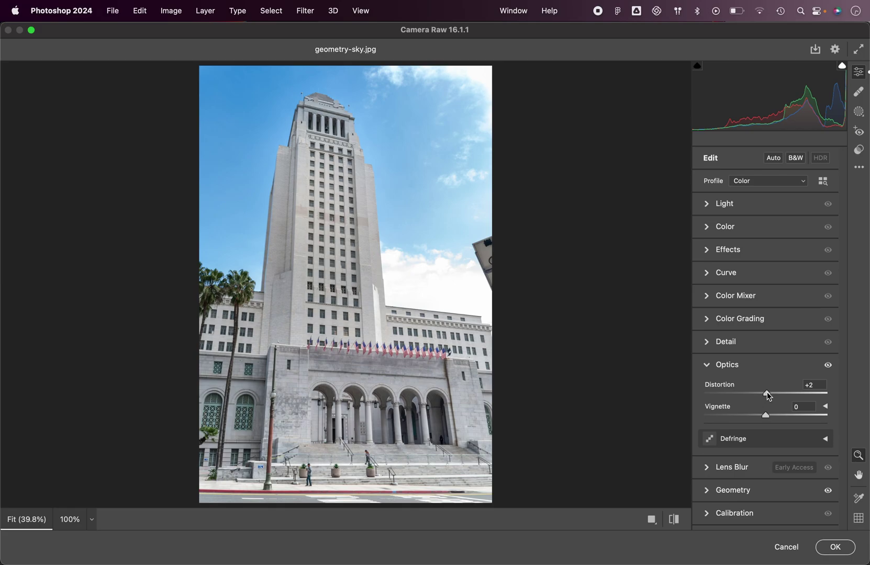
drag(765, 415, 725, 415)
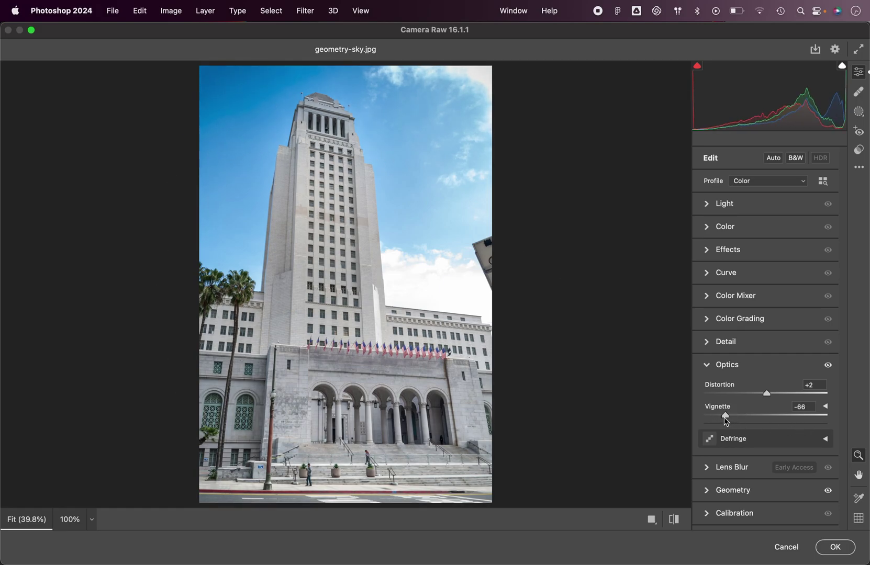
drag(725, 415, 766, 417)
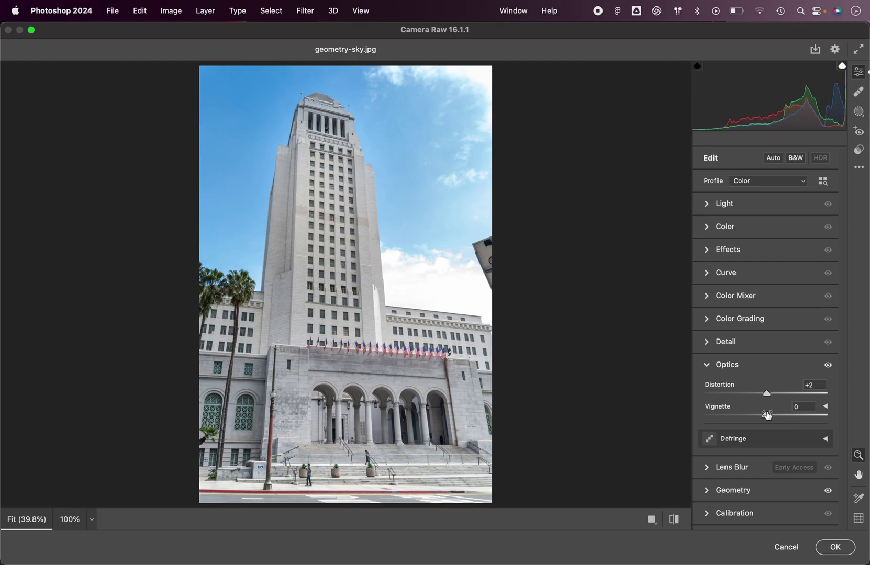
- Apply the Camera Raw corrections to the building layer and toggle its Smart Filters off and on to compare
click(707, 364)
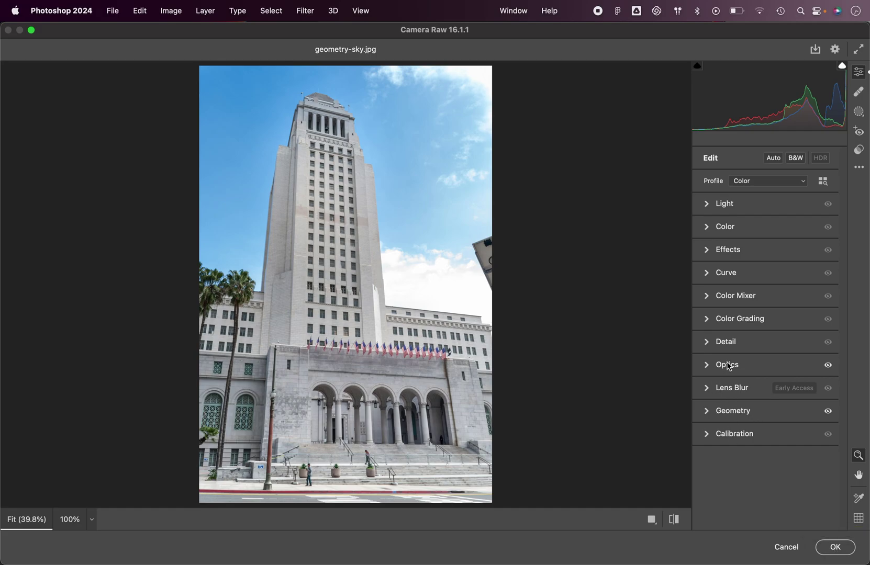
click(835, 547)
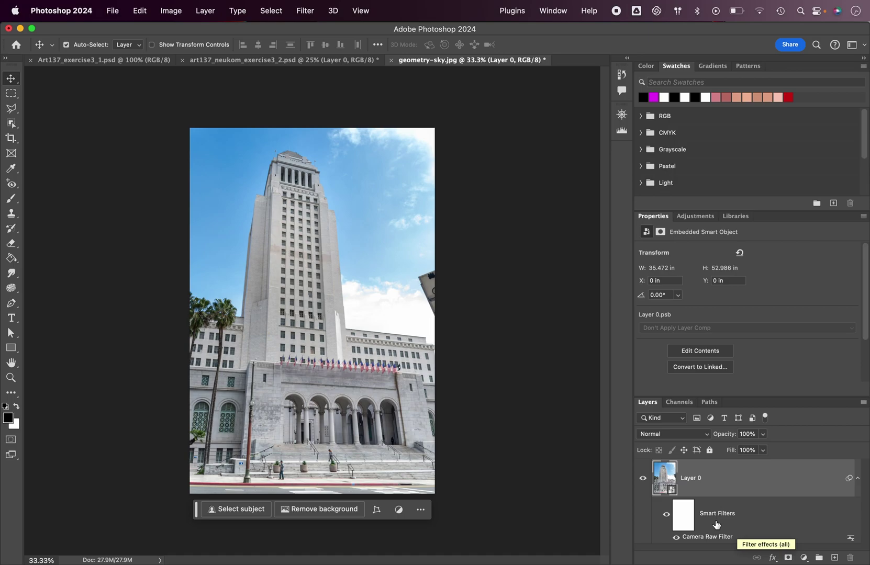
click(665, 515)
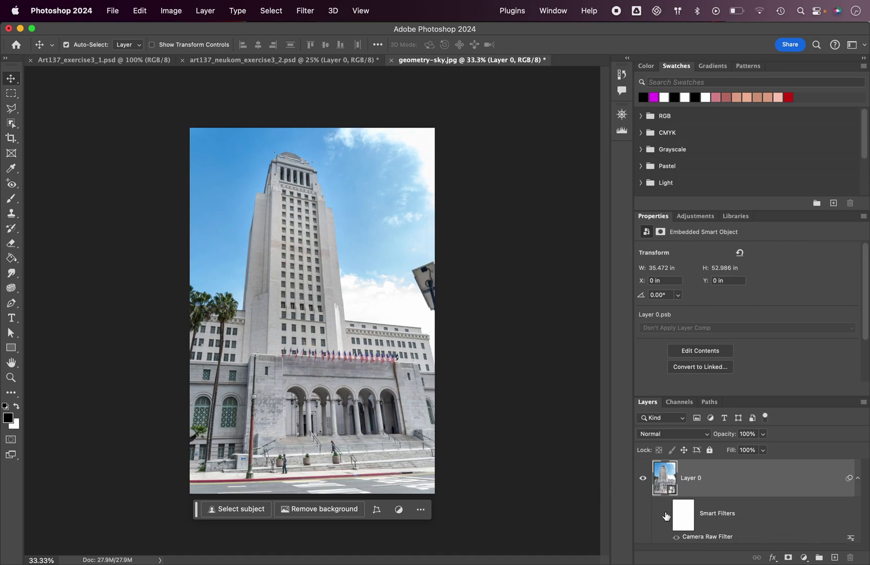
click(665, 517)
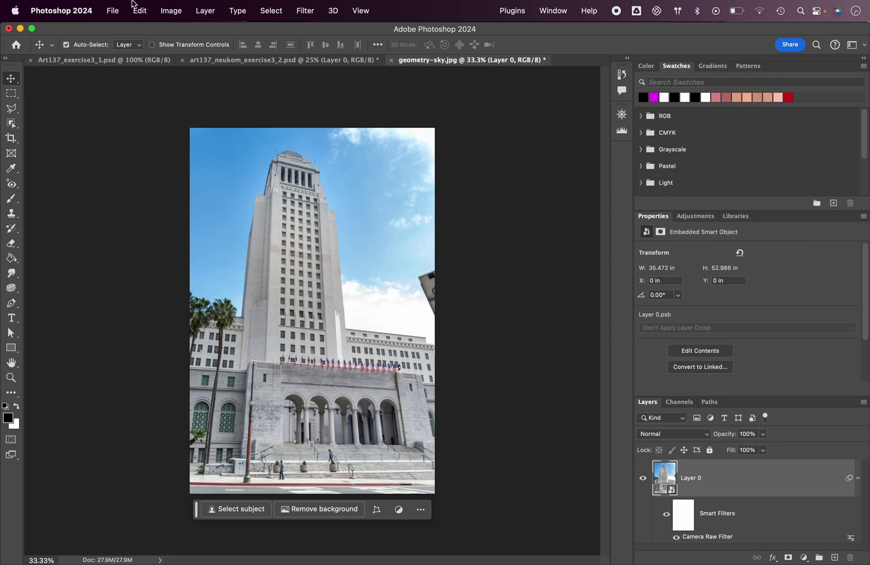
- Open Sky Replacement for the building photo and move its dialog clear of the image
click(138, 5)
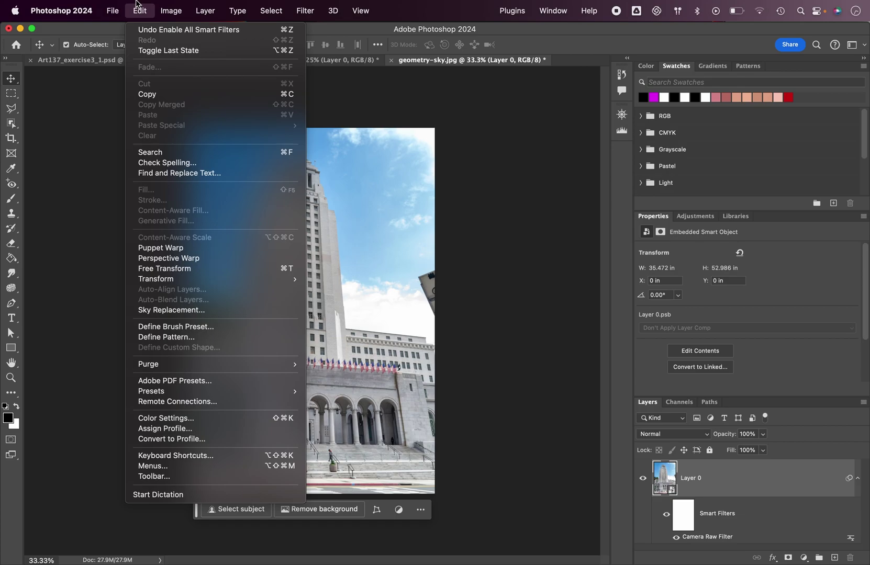
click(137, 6)
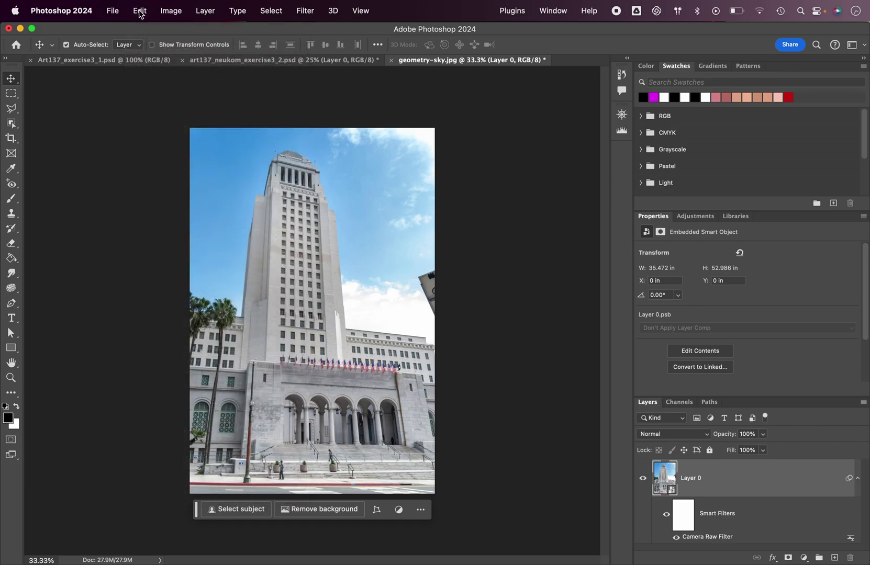
click(140, 12)
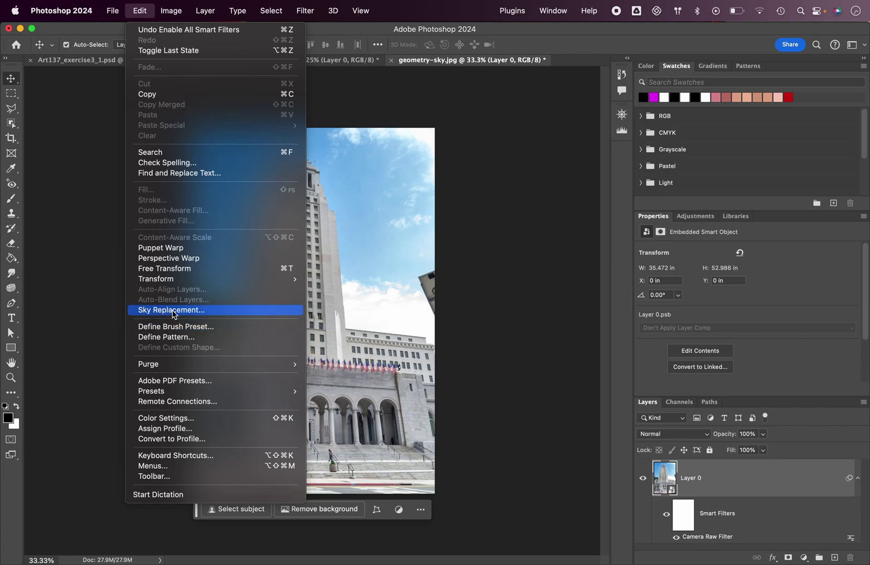
click(173, 312)
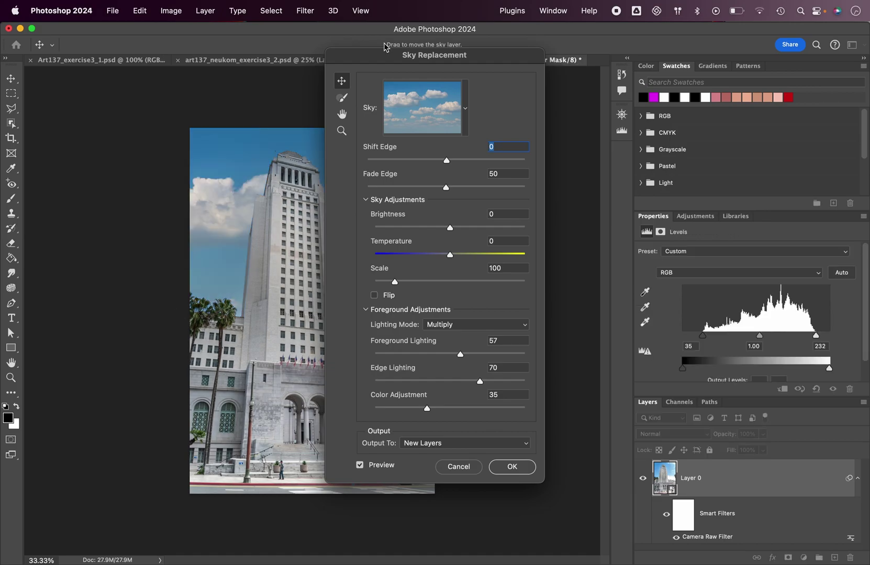
drag(378, 56, 520, 100)
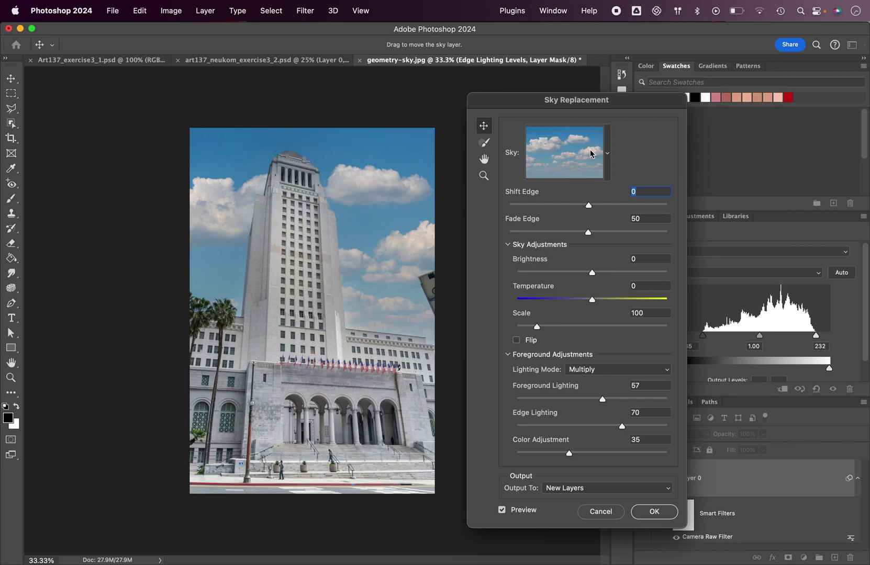
- Browse the sky presets, try the rippled-cloud sky, and choose the deep blue sky with small scattered clouds
click(607, 153)
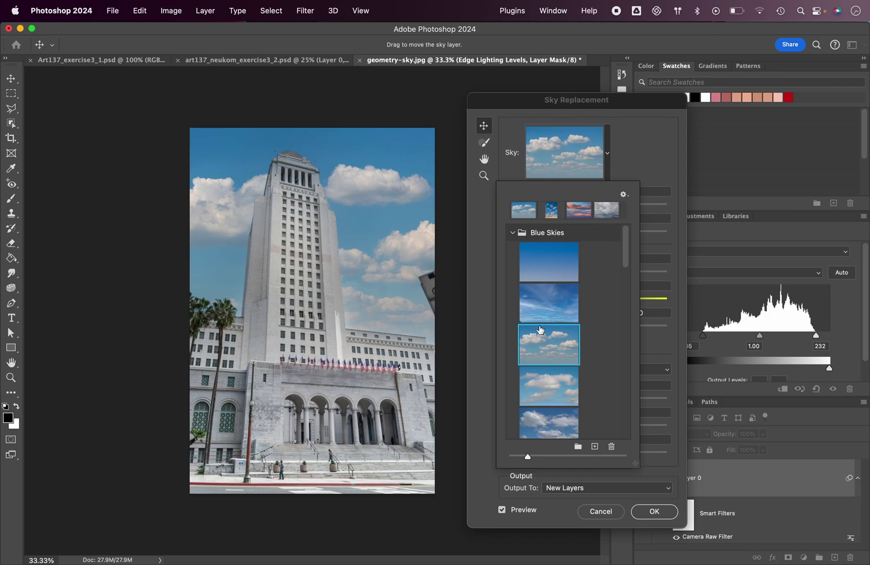
scroll(540, 330, down, 5)
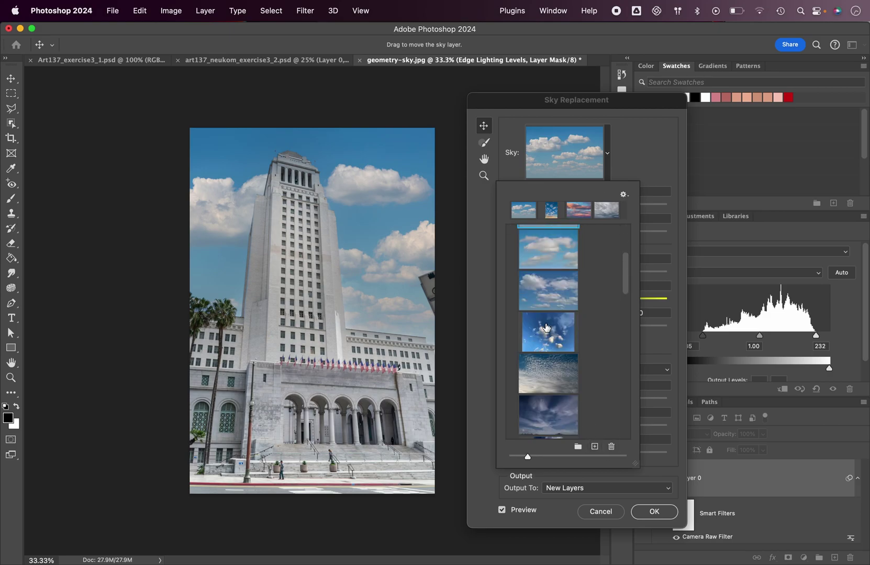
click(550, 349)
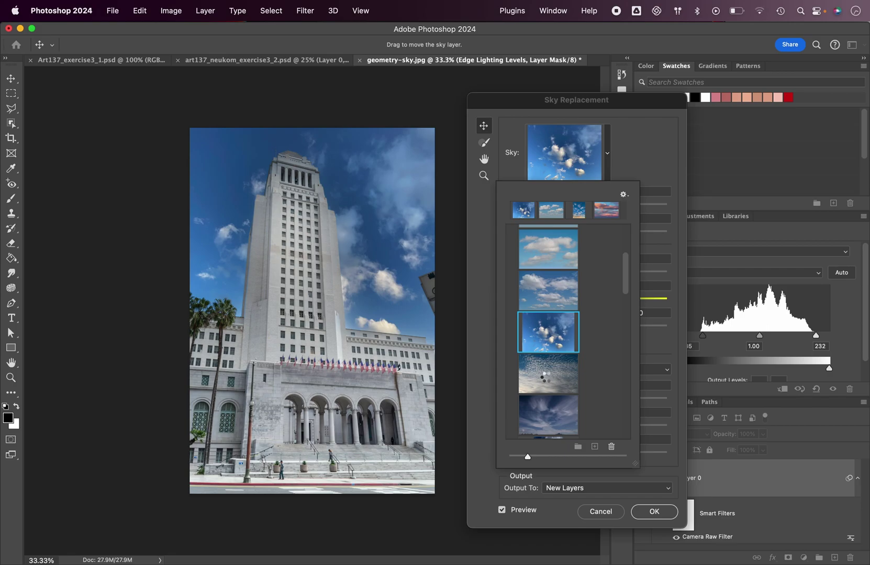
click(546, 378)
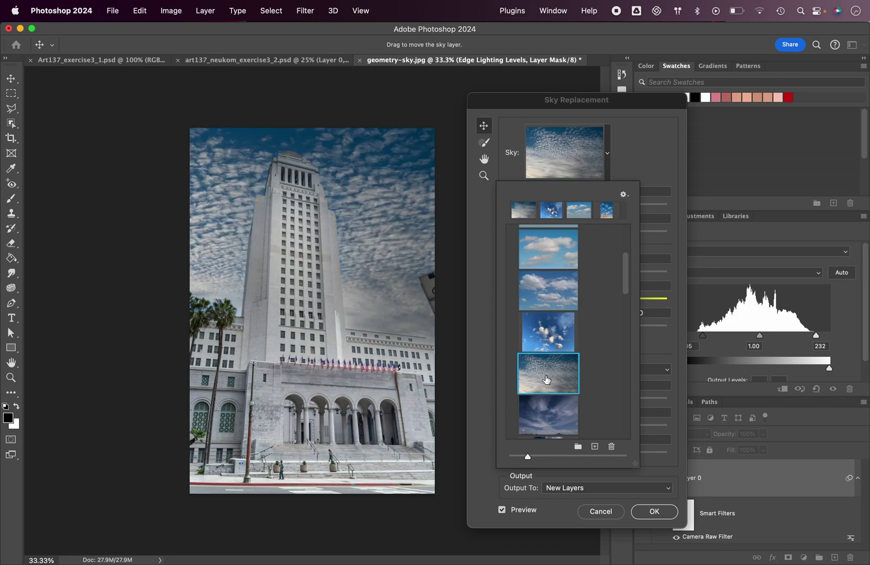
scroll(546, 379, down, 5)
scroll(546, 379, up, 6)
click(548, 346)
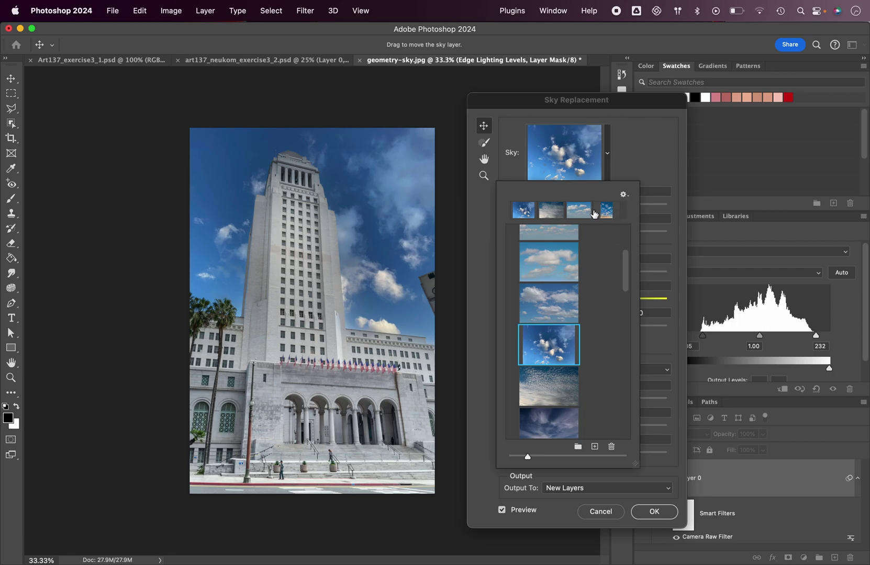
scroll(589, 270, down, 15)
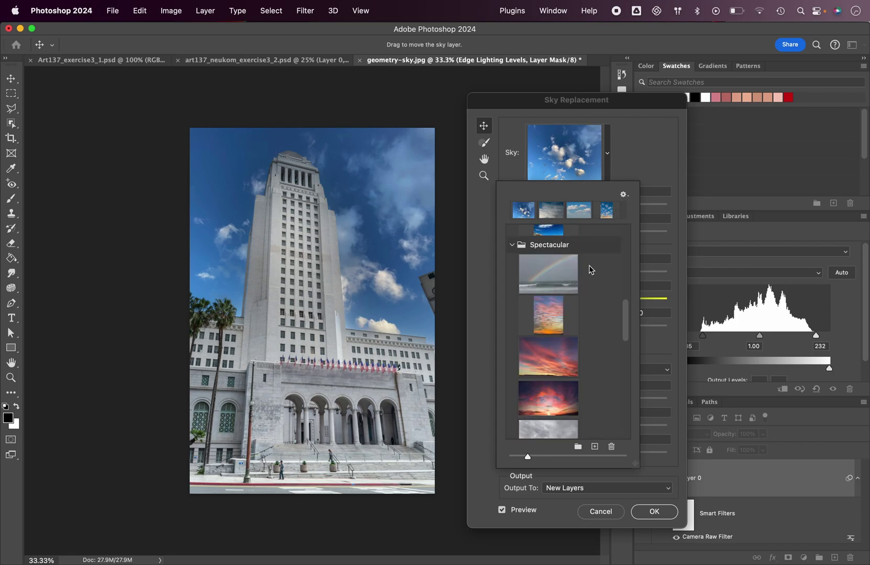
scroll(589, 270, down, 10)
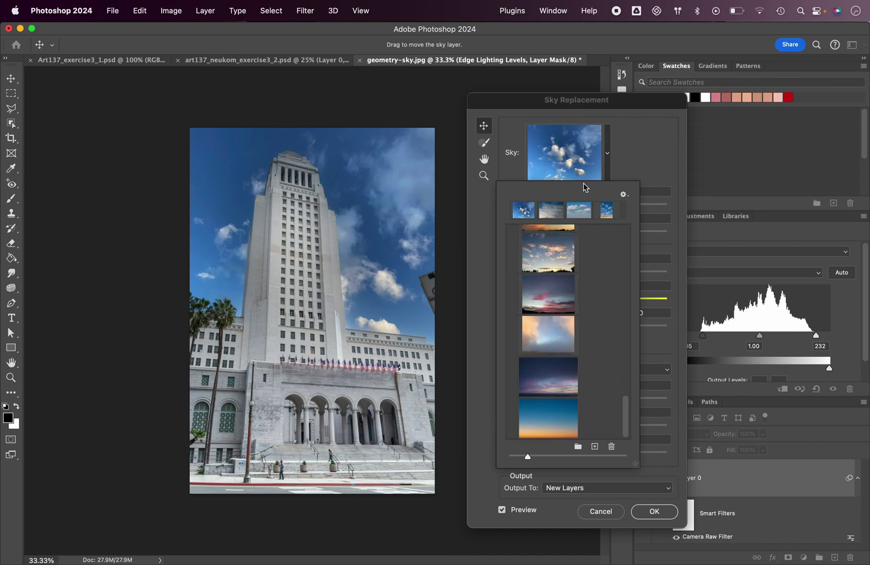
click(604, 164)
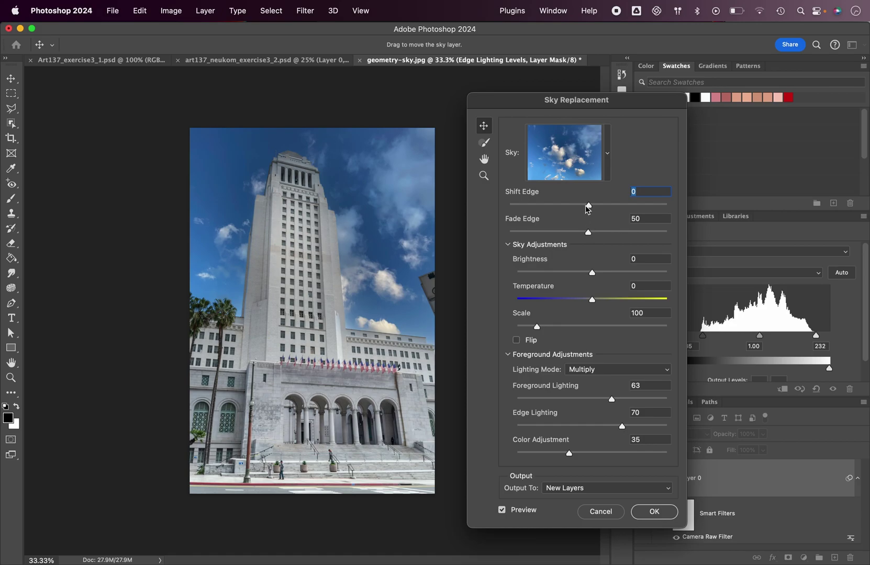
- Try Shift Edge at 21 and 46, then set Shift Edge to -7 and Fade Edge to 46
drag(589, 207, 604, 206)
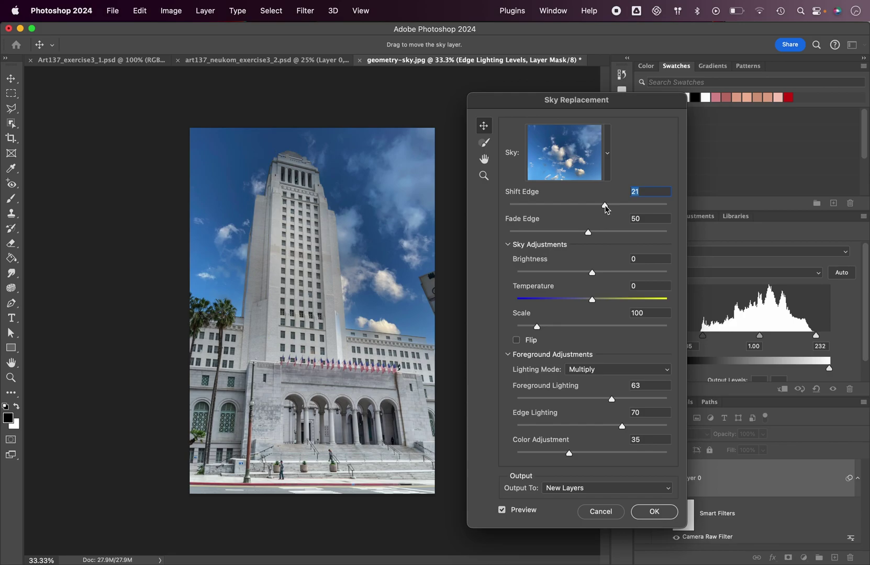
drag(605, 206, 625, 206)
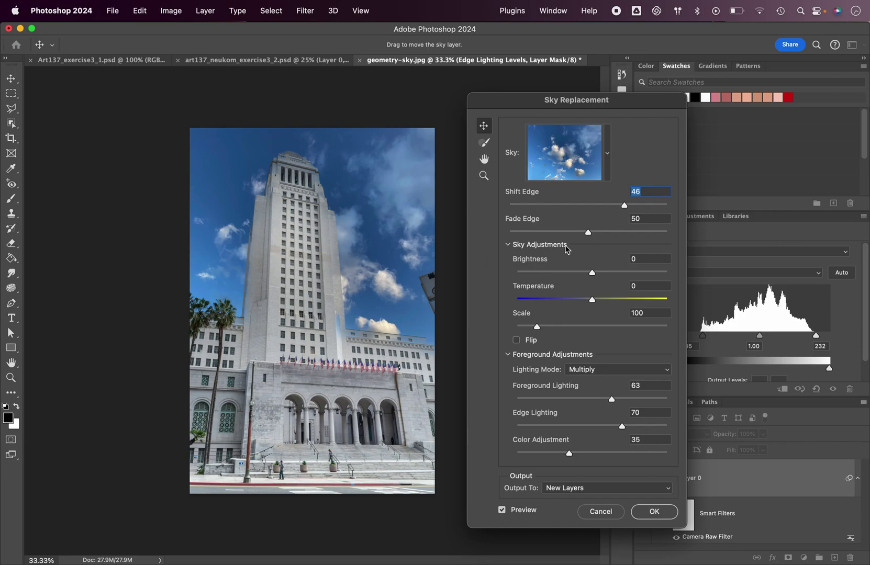
drag(624, 206, 589, 206)
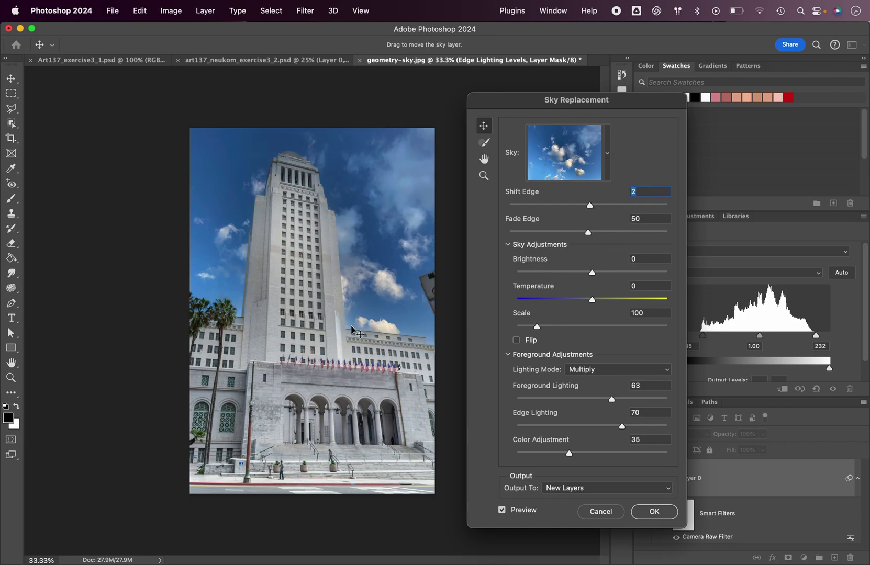
drag(592, 208, 583, 207)
mouse_move(588, 232)
mouse_down()
mouse_move(603, 231)
mouse_move(583, 234)
mouse_up()
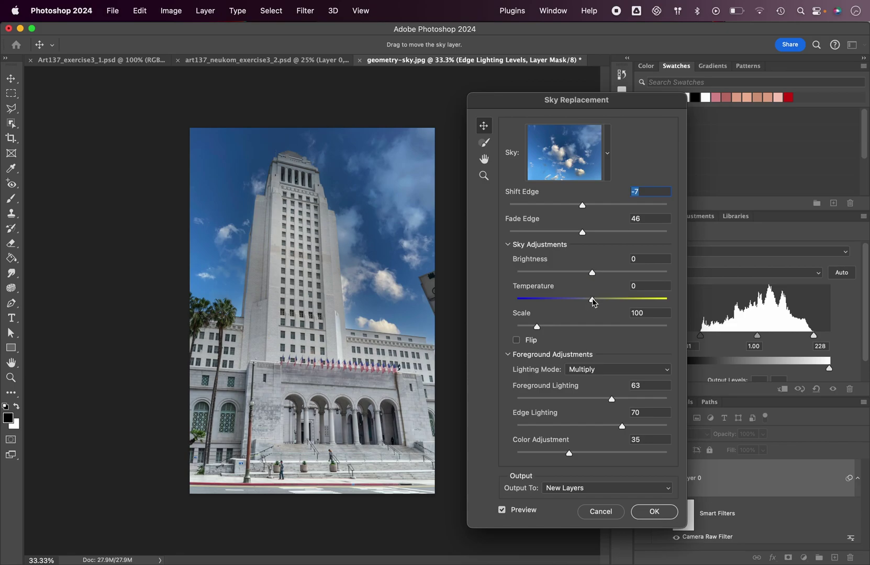
- Set the sky's Temperature to -20 and Scale to 138, and apply the replacement as New Layers
mouse_move(593, 301)
mouse_down()
mouse_move(554, 302)
mouse_move(651, 299)
mouse_move(577, 304)
mouse_up()
drag(537, 327, 555, 327)
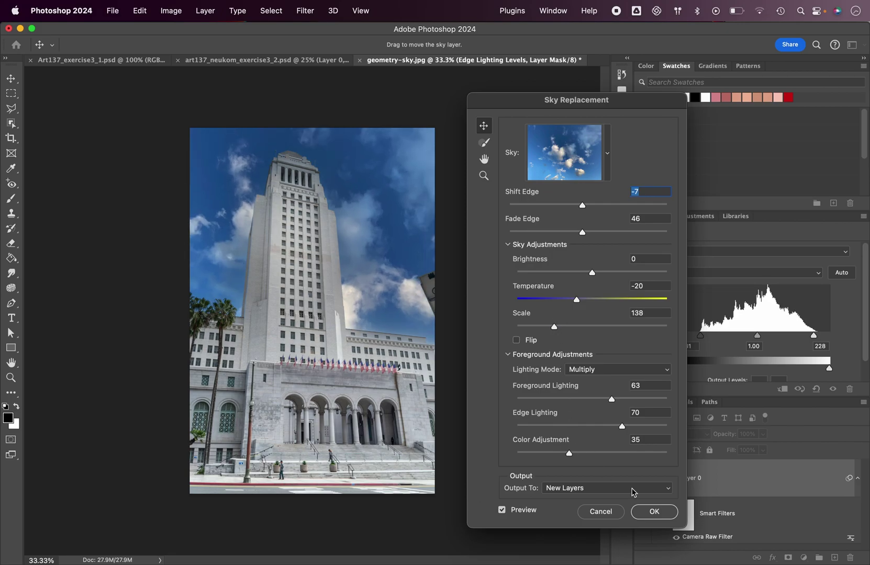
click(653, 512)
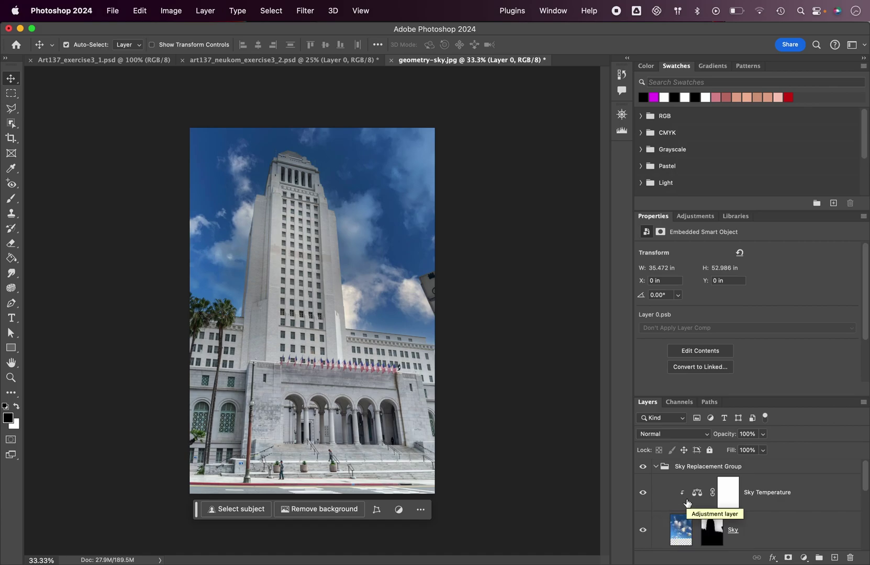
- Collapse and select the Sky Replacement Group, and toggle its visibility to compare the new sky with the original
click(655, 466)
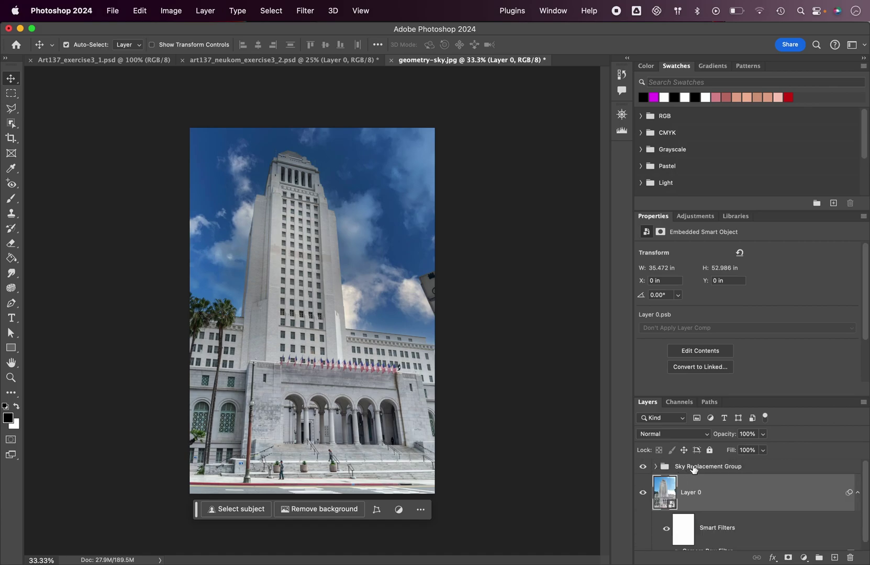
click(690, 468)
click(643, 467)
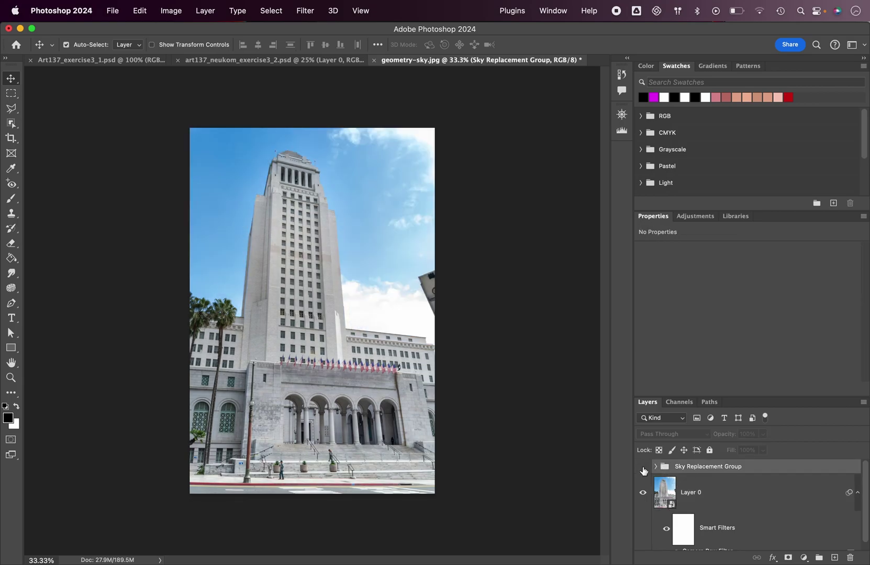
click(643, 467)
click(642, 466)
click(642, 467)
- Expand the Sky Replacement Group, select the Sky layer's mask, and toggle the Sky layer off and on
click(655, 466)
scroll(714, 495, down, 2)
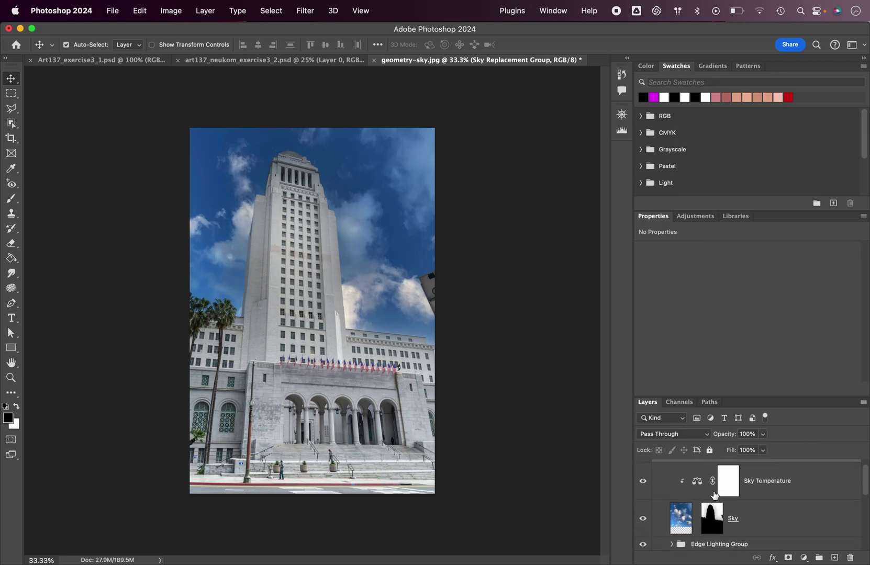
scroll(714, 494, down, 1)
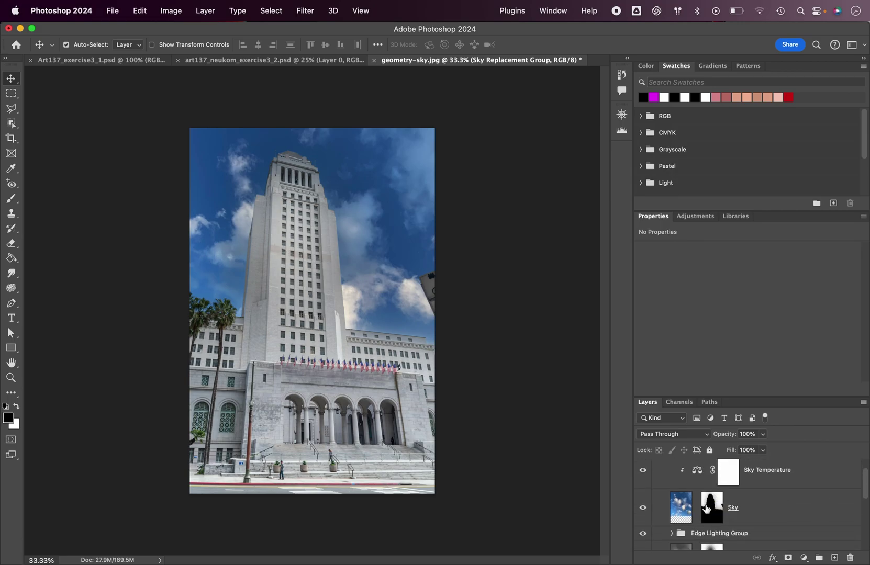
click(714, 494)
click(643, 509)
click(643, 509)
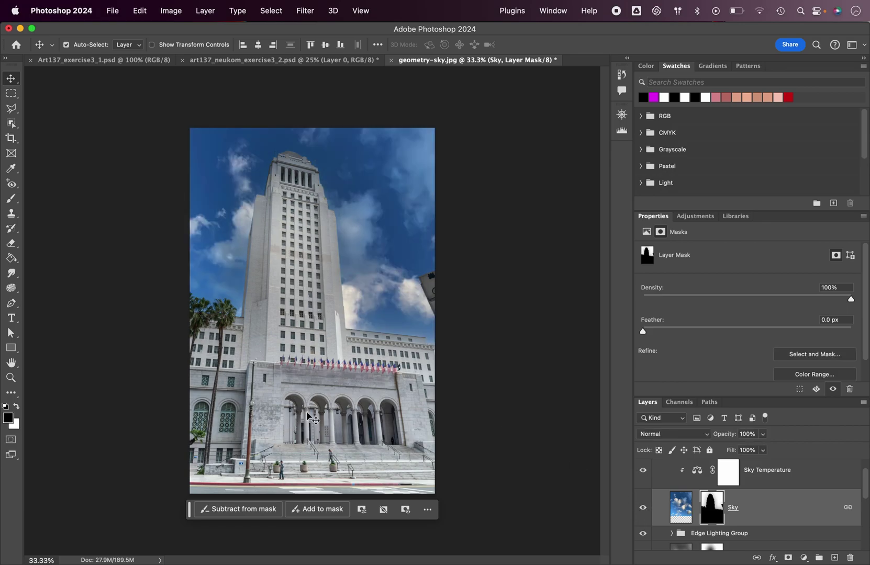
- Set the Sky Temperature layer's Yellow–Blue midtone balance to +23 and collapse the Sky Replacement Group
scroll(748, 501, up, 1)
click(785, 493)
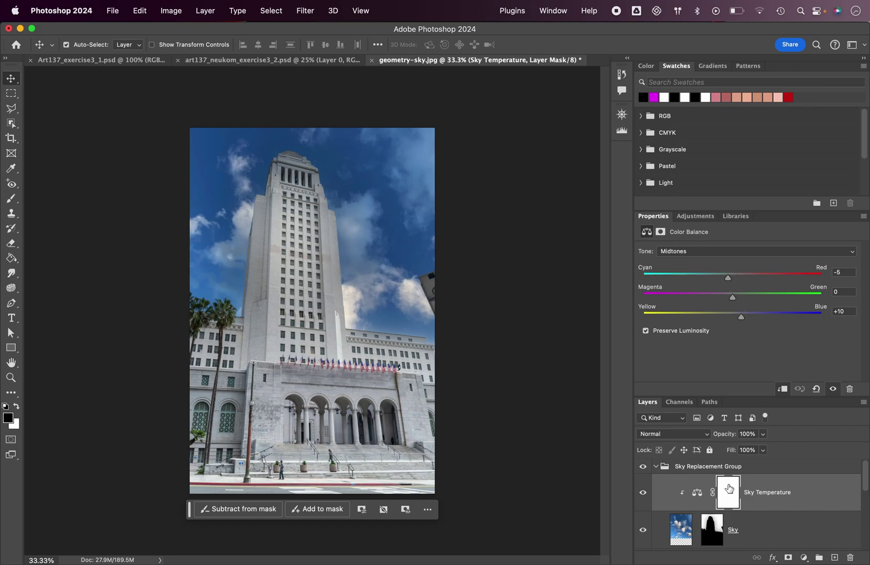
scroll(692, 497, down, 2)
scroll(692, 492, up, 2)
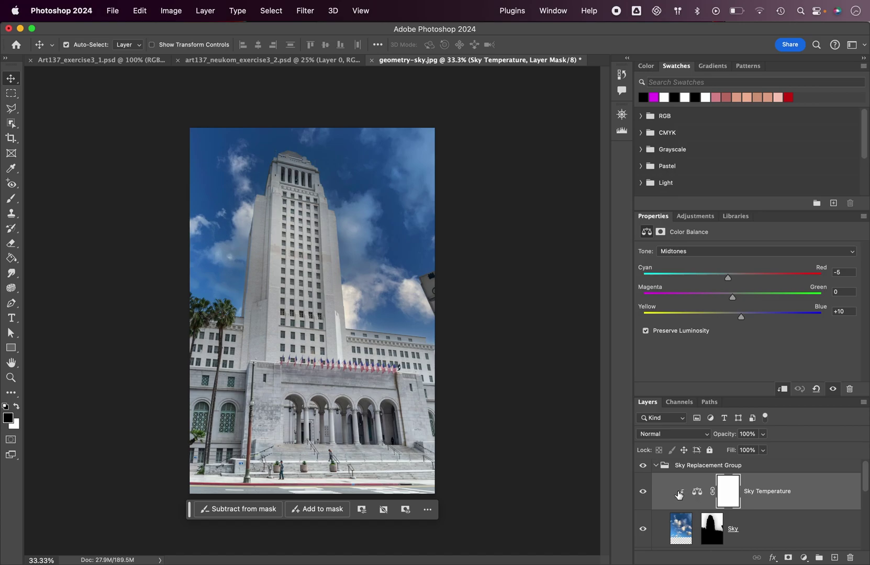
scroll(676, 526, down, 3)
scroll(676, 526, up, 1)
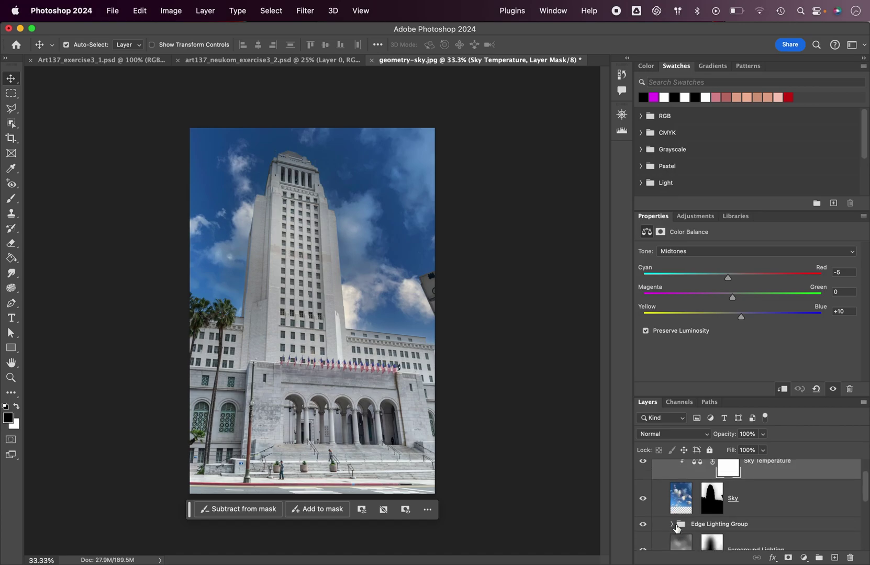
scroll(676, 526, up, 1)
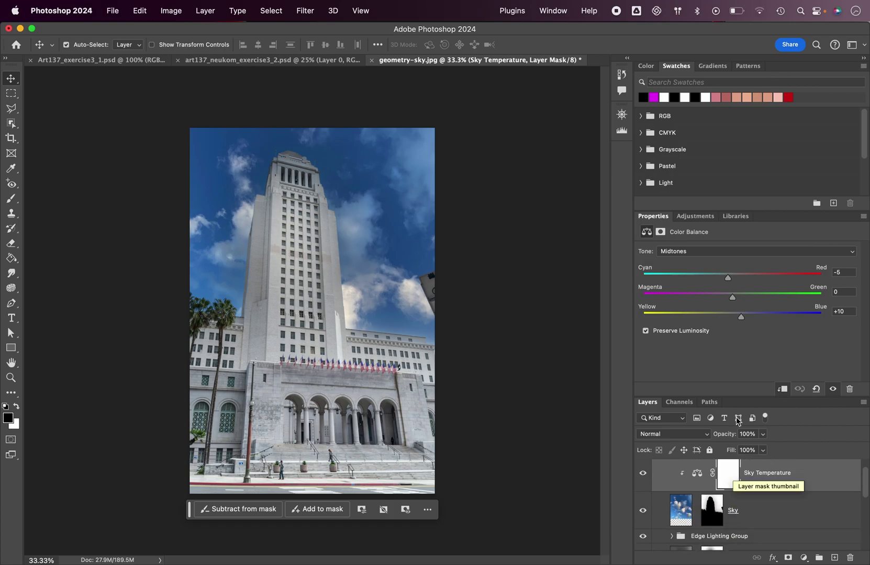
drag(740, 316, 754, 320)
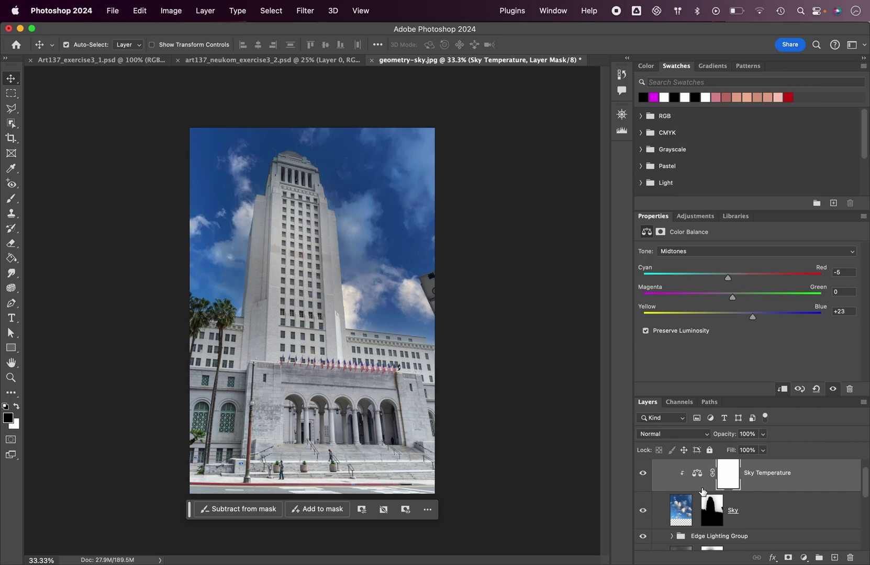
scroll(701, 491, up, 1)
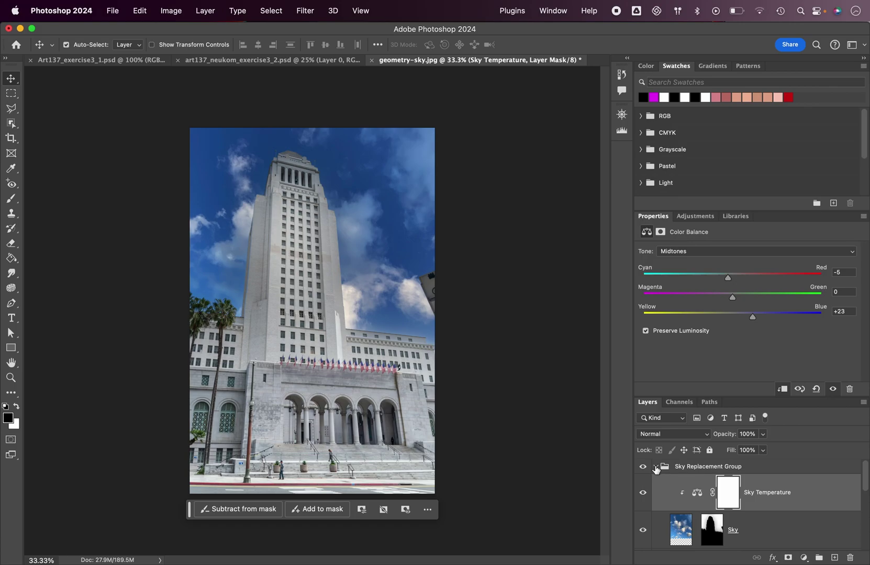
click(656, 467)
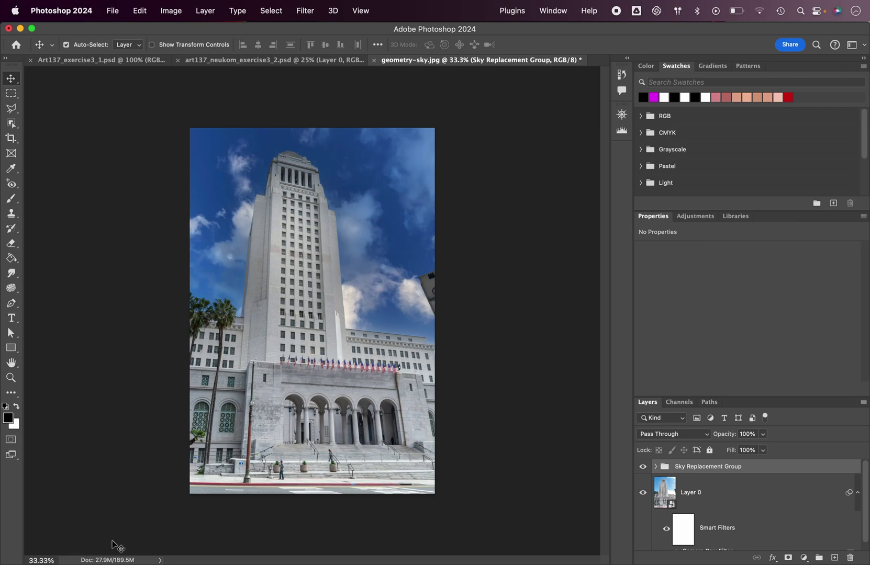
- Switch to Finder and open blur-tools.jpg from the original images folder in Photoshop
mouse_move(67, 561)
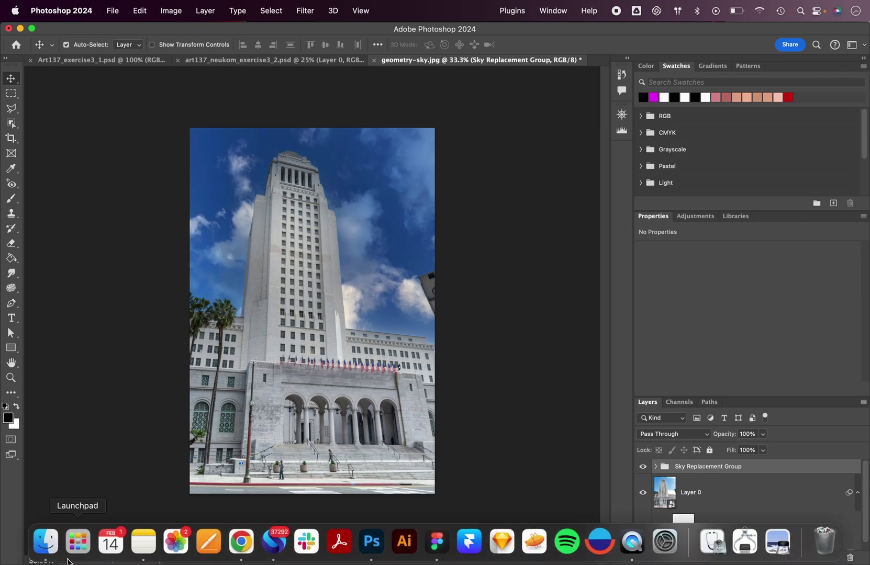
click(45, 542)
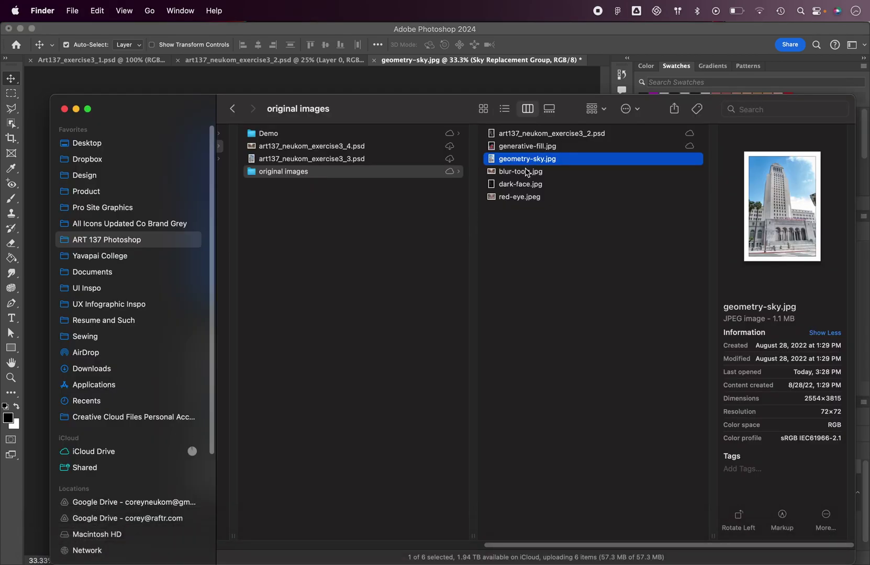
click(500, 176)
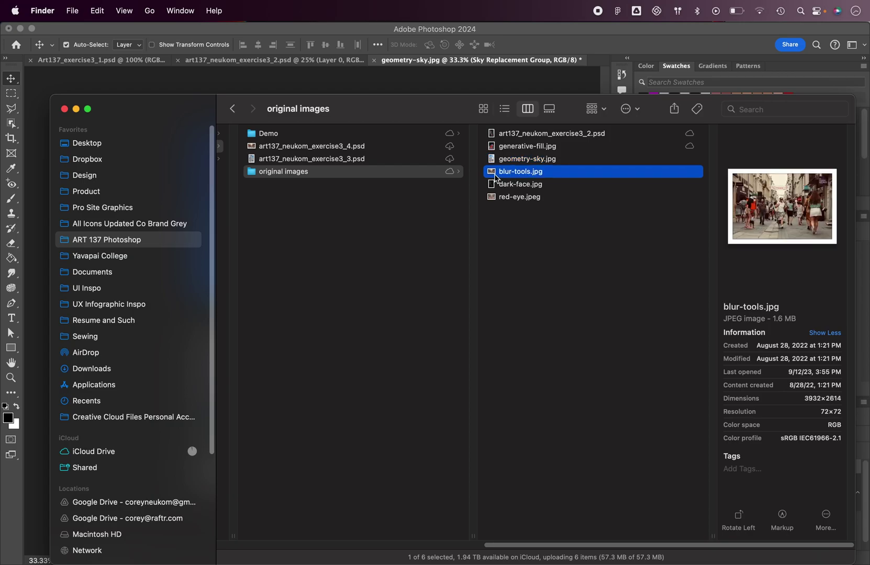
drag(494, 176, 372, 544)
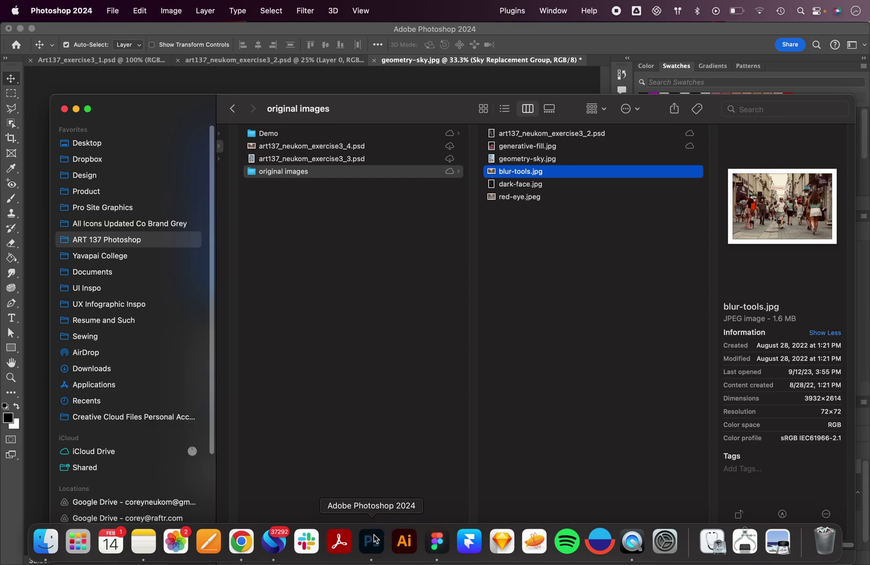
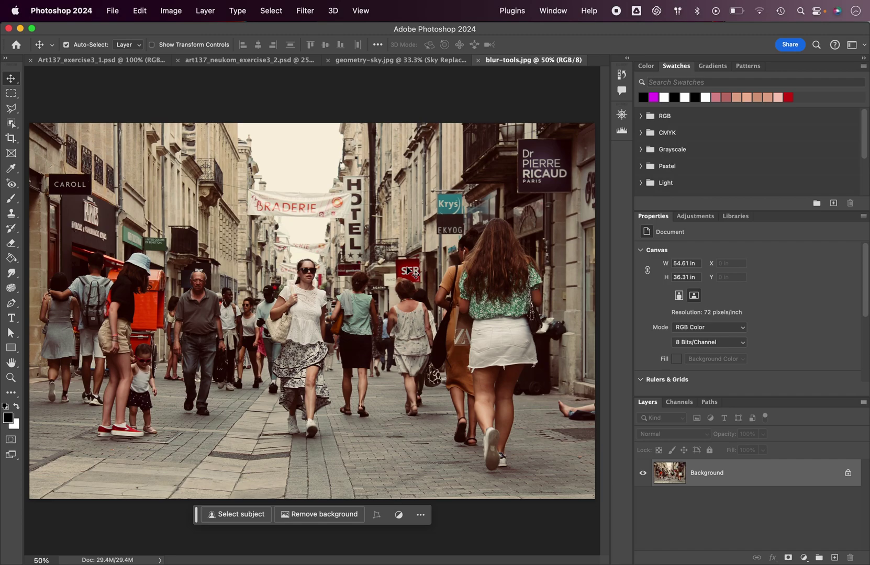
- Look over the filter categories in the Filter Gallery, expand and collapse Stylize, and cancel without applying a filter
click(309, 11)
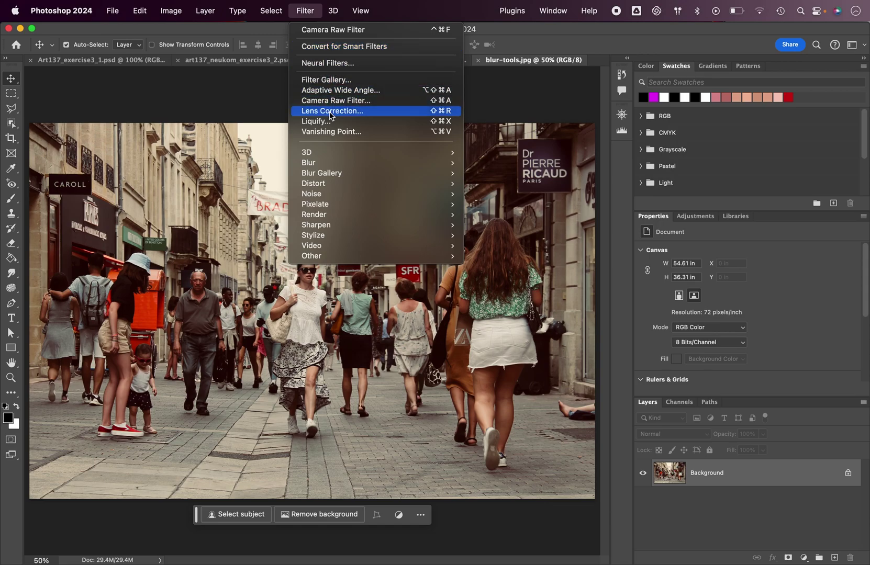
mouse_move(323, 228)
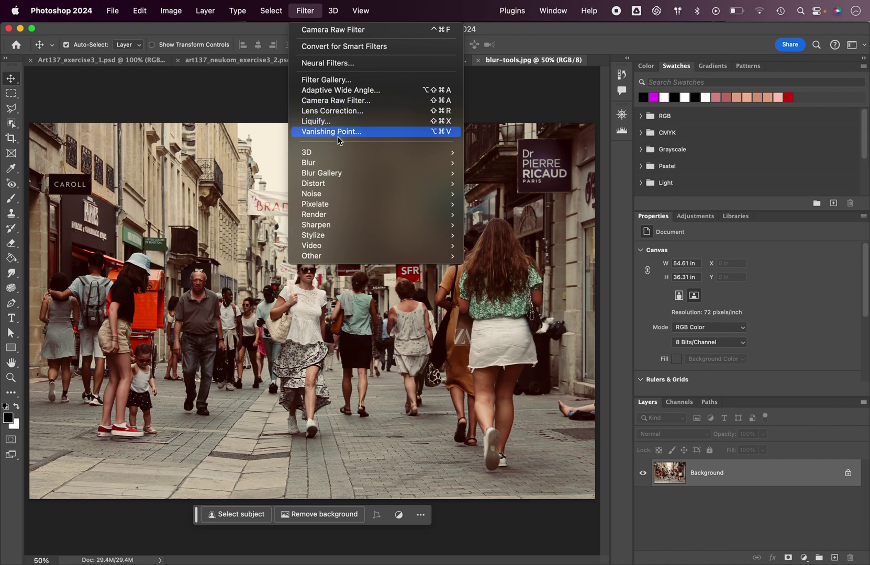
mouse_move(334, 163)
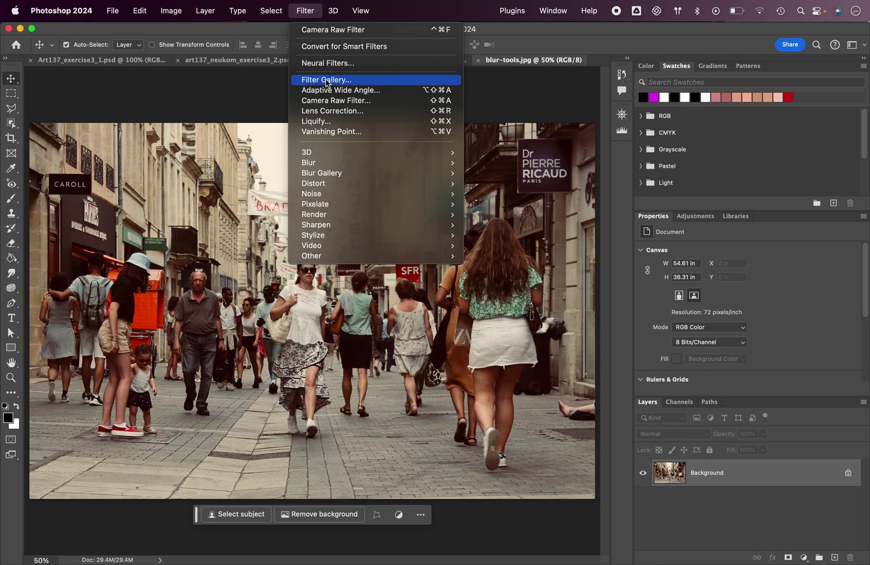
click(324, 79)
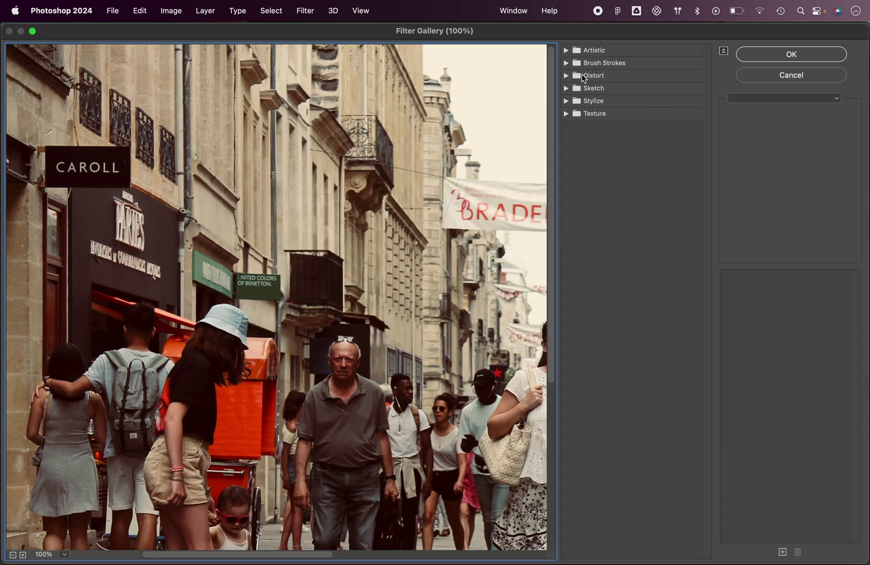
click(566, 100)
click(566, 100)
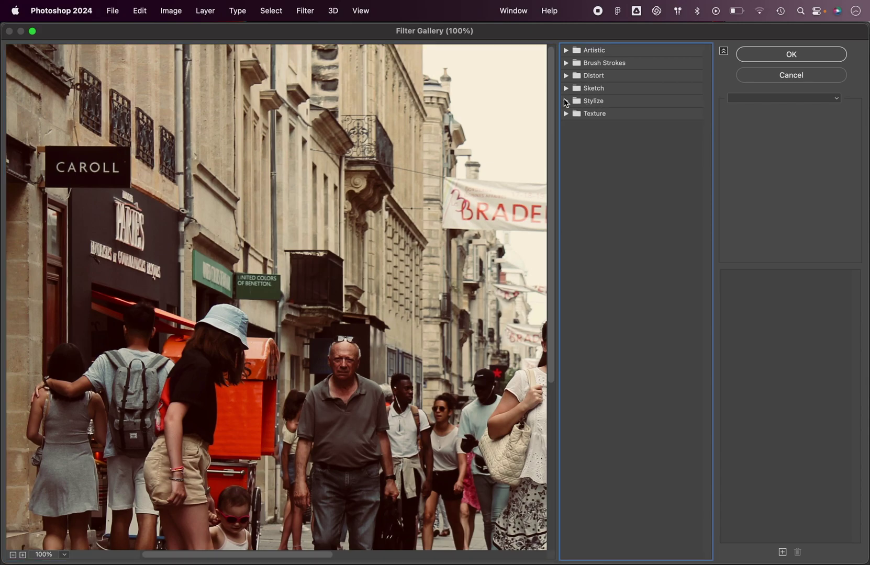
click(759, 76)
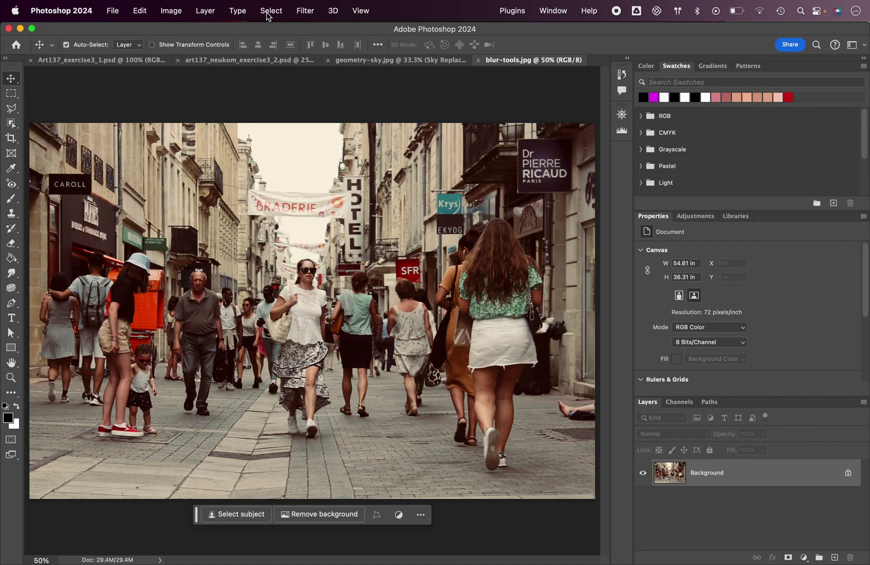
- Start a Field Blur from the Blur Gallery on the street photo
click(269, 11)
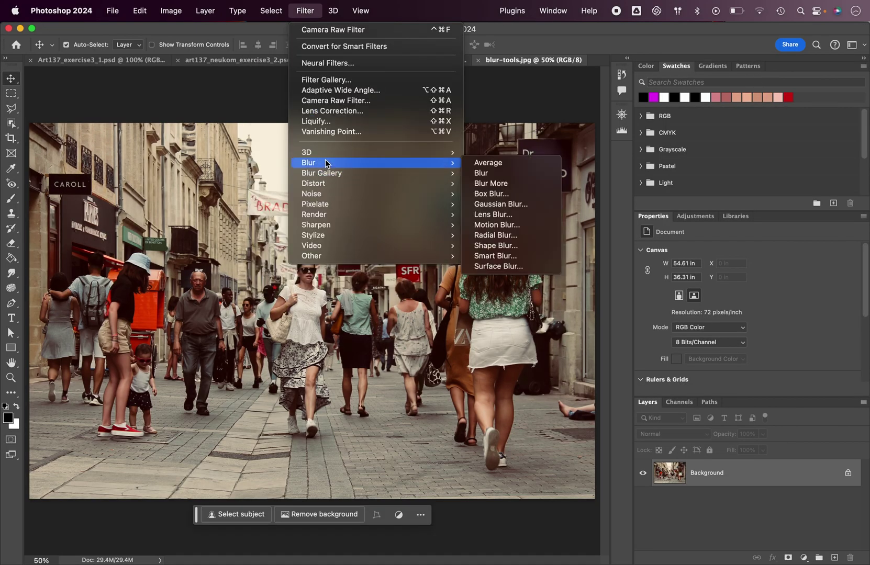
mouse_move(326, 172)
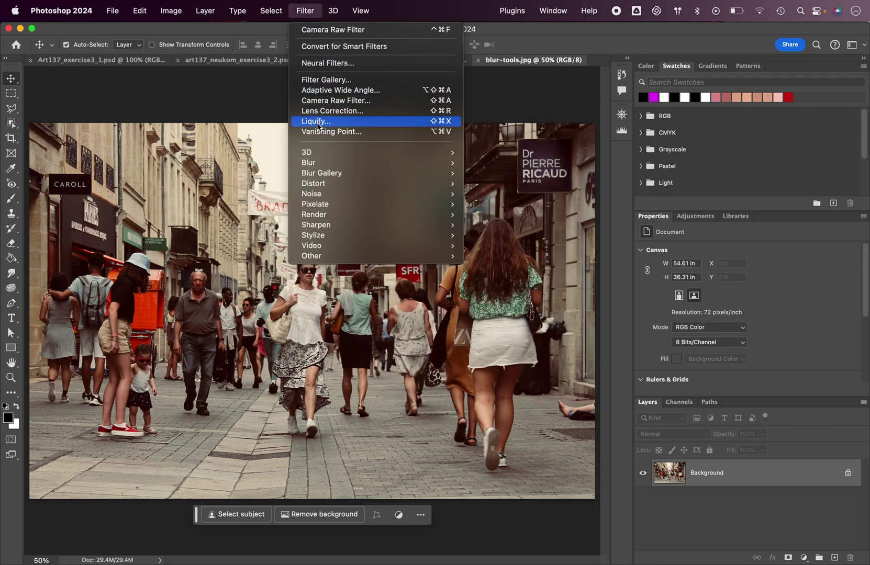
mouse_move(442, 173)
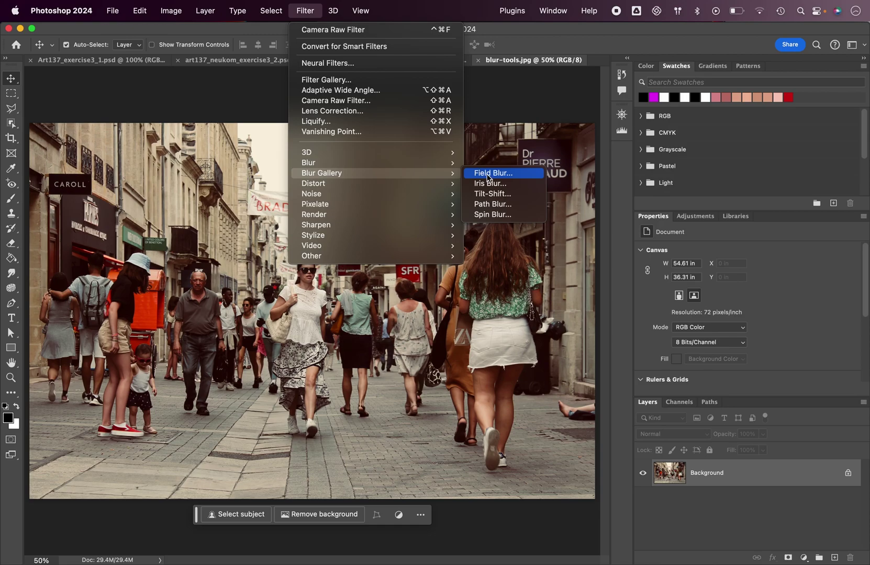
click(488, 174)
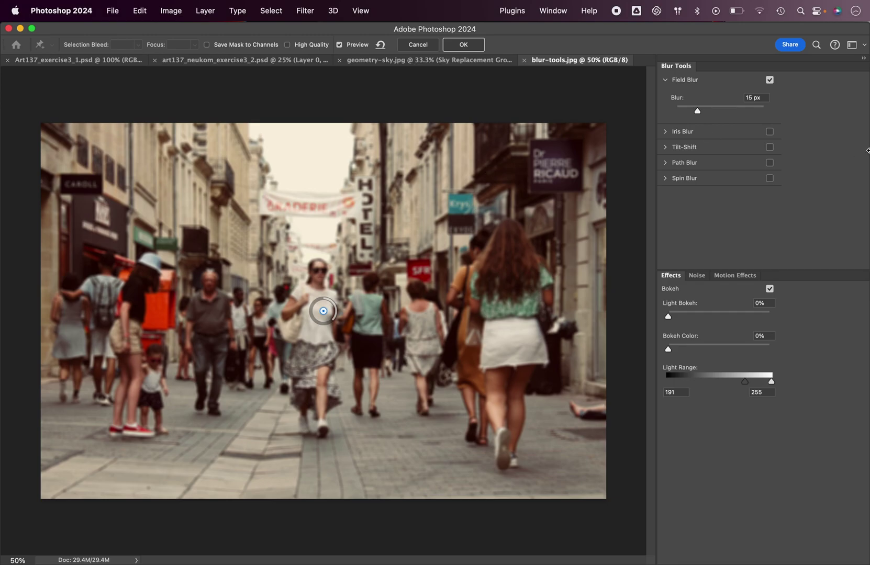
click(665, 133)
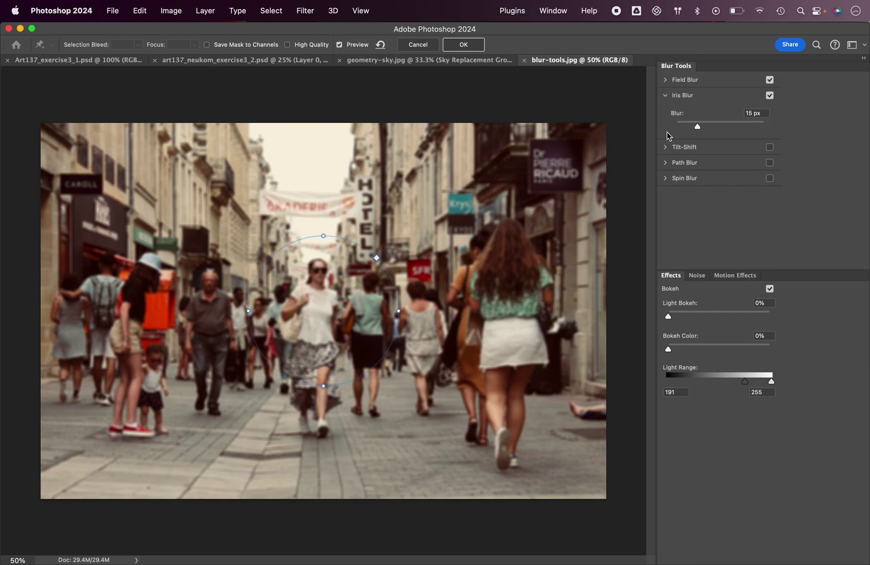
click(665, 95)
click(769, 97)
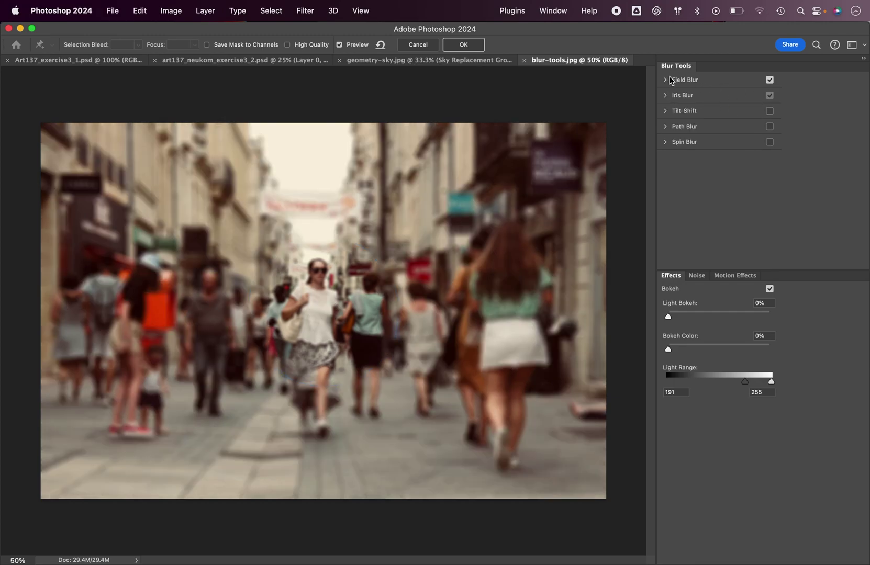
- Move the Field Blur pin onto the face of the woman in sunglasses and set its Blur to 8 px
click(665, 80)
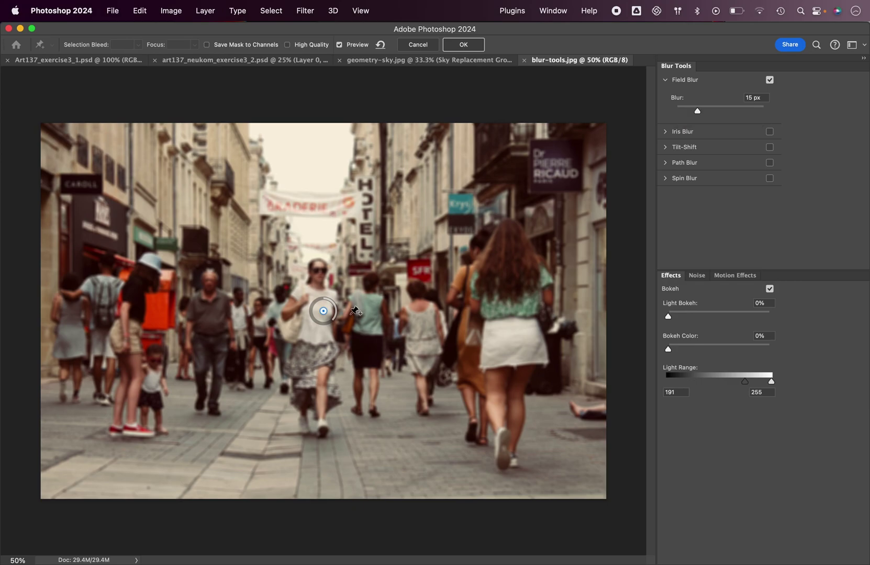
drag(325, 315, 319, 281)
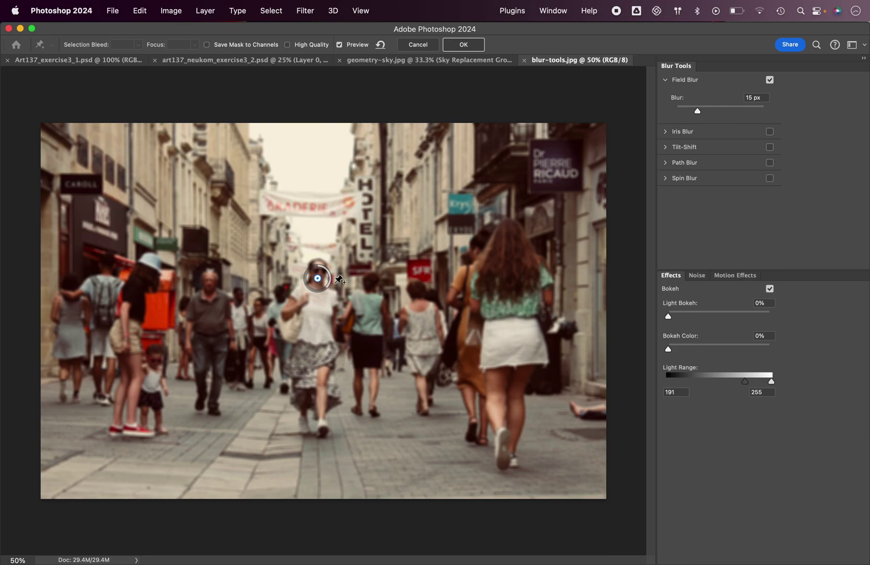
drag(697, 113, 693, 109)
mouse_move(328, 285)
mouse_down()
mouse_move(317, 302)
mouse_move(338, 283)
mouse_move(335, 269)
mouse_move(327, 295)
mouse_move(338, 286)
mouse_up()
mouse_move(694, 110)
mouse_down()
mouse_move(714, 112)
mouse_move(691, 114)
mouse_up()
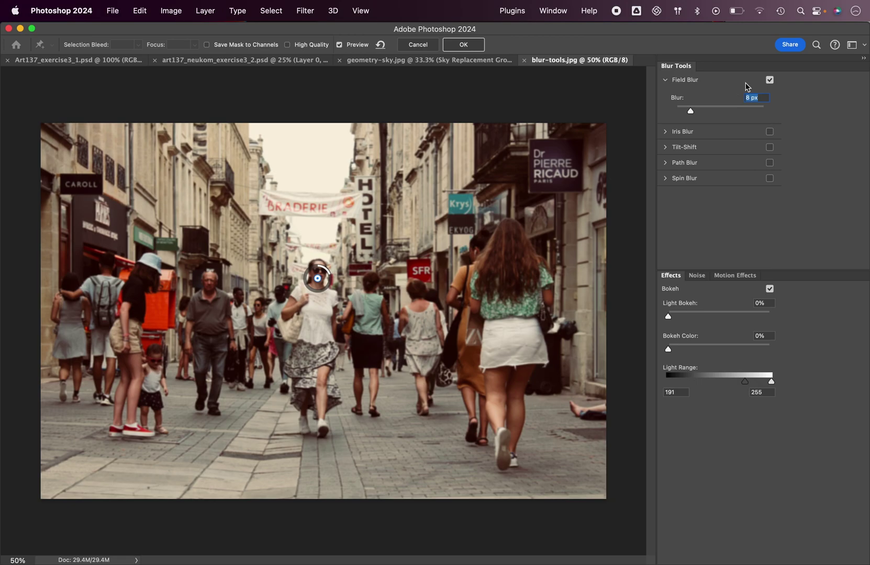
- Turn off Field Blur, enable Iris Blur, and centre its pin on the torso of the woman in sunglasses
click(769, 80)
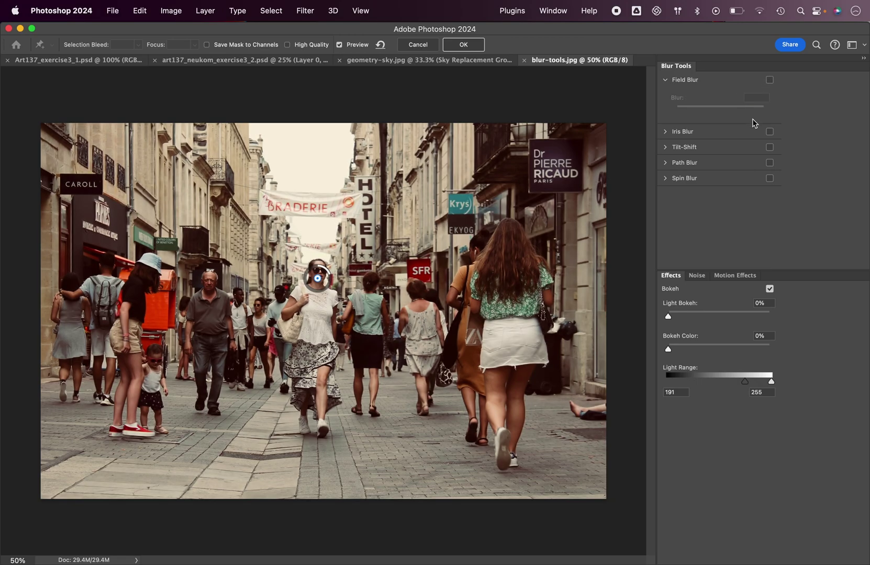
click(668, 132)
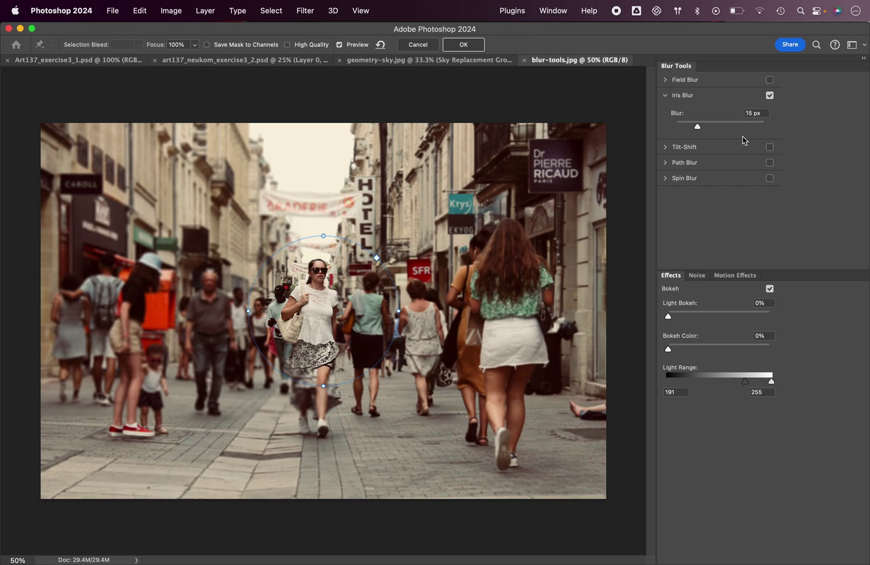
mouse_move(378, 287)
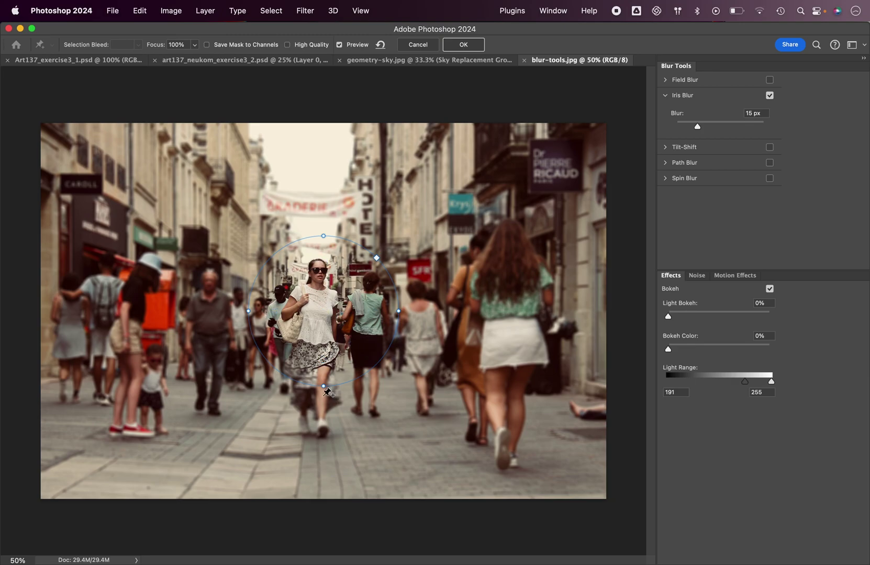
drag(332, 321, 318, 291)
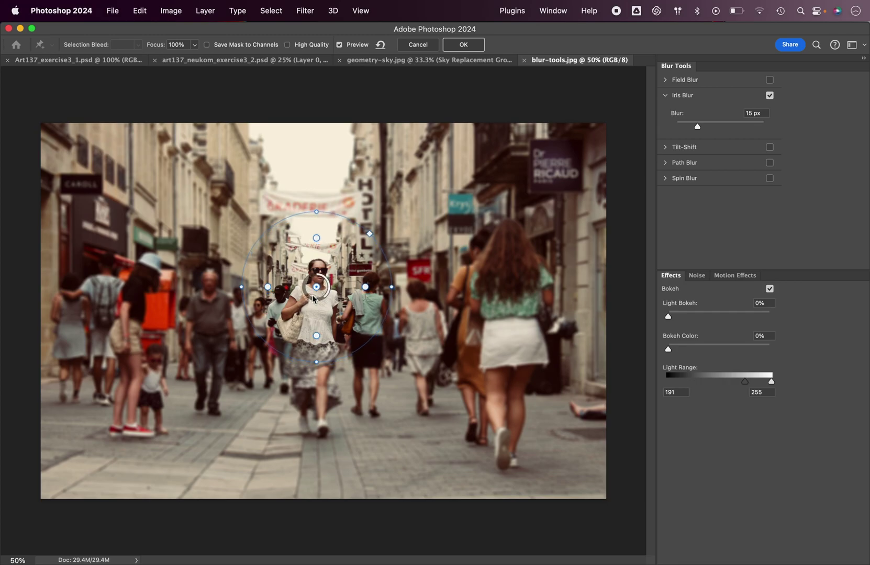
drag(316, 286, 316, 312)
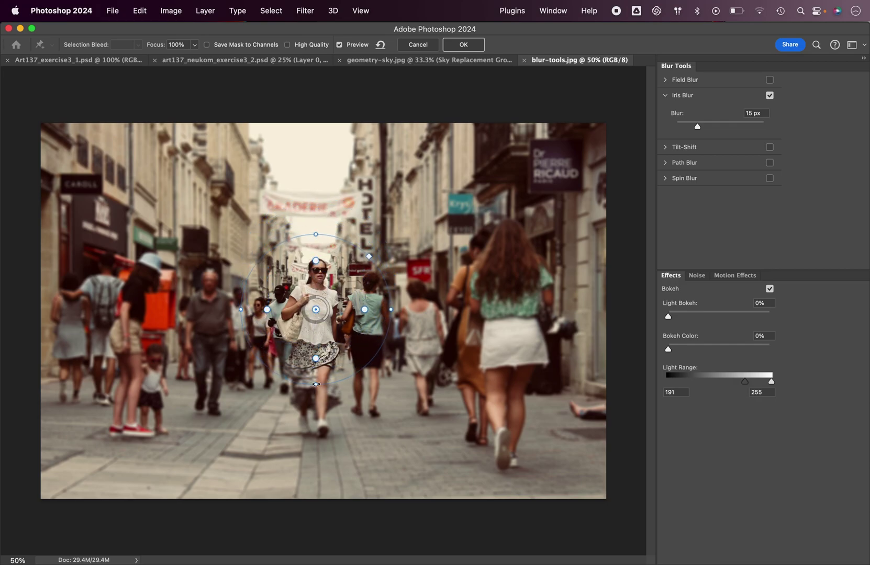
- Reshape the iris into a taller, wider ellipse around the woman in sunglasses and shift it down to include her feet
drag(316, 386, 311, 450)
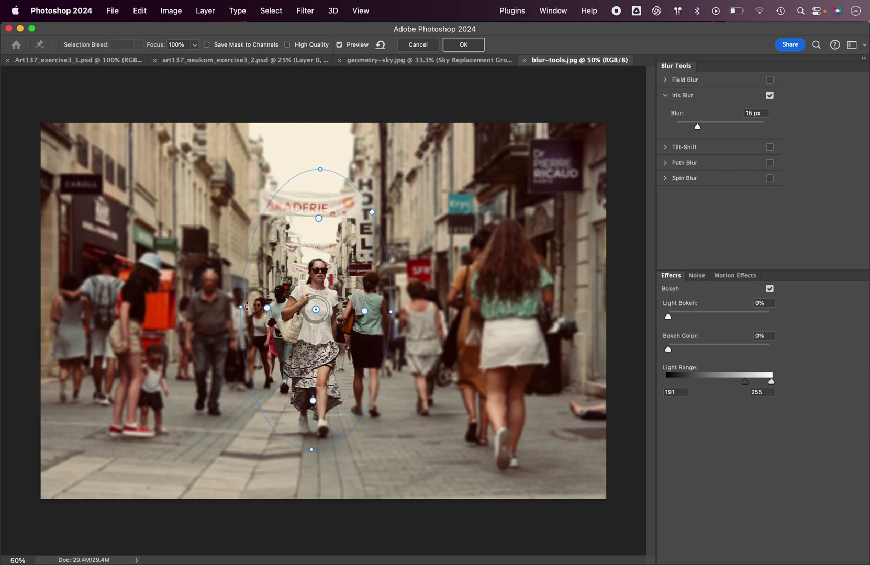
drag(242, 308, 226, 312)
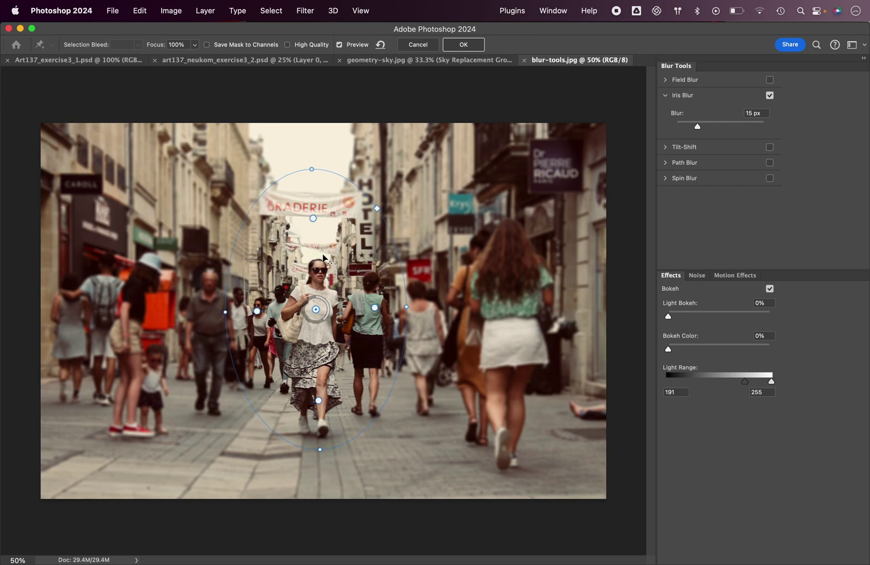
drag(311, 169, 312, 181)
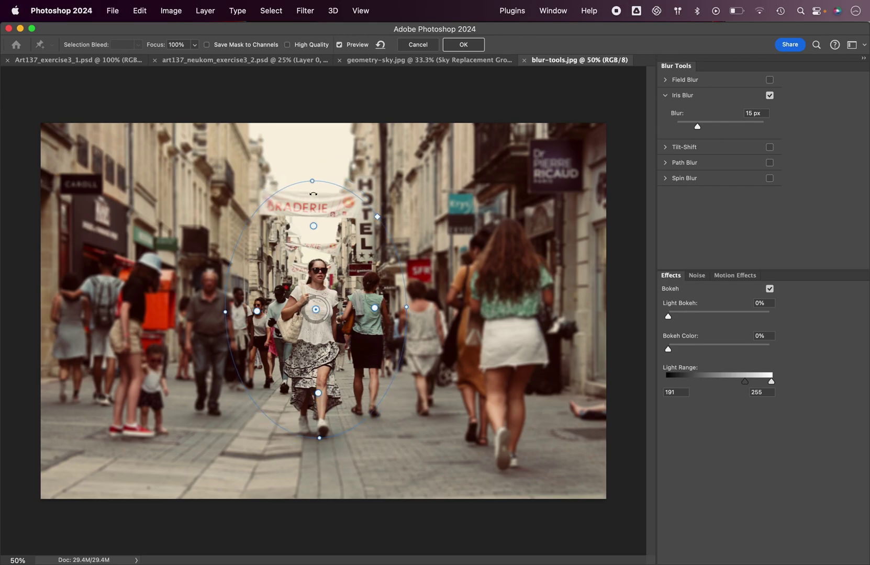
drag(326, 286, 326, 301)
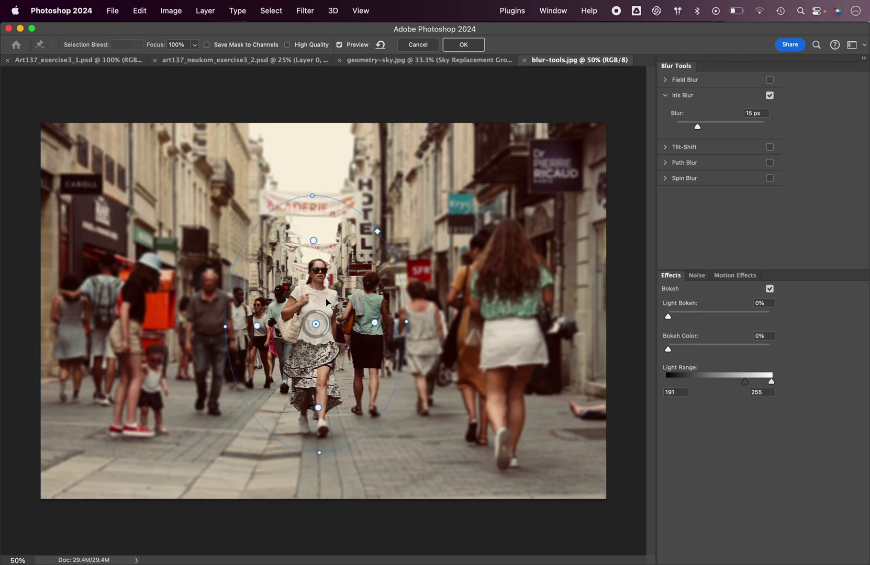
- Set the Iris Blur amount to 13 px and widen its ellipse on both sides of the central woman
mouse_move(696, 128)
mouse_down()
mouse_move(720, 130)
mouse_move(696, 127)
mouse_up()
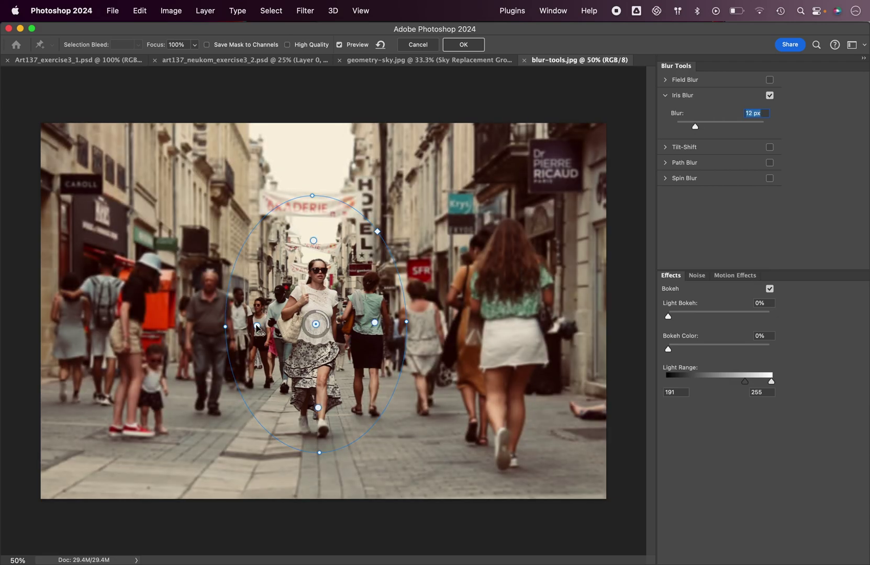
click(327, 320)
mouse_move(327, 320)
mouse_down()
mouse_move(319, 340)
mouse_move(303, 327)
mouse_move(328, 335)
mouse_up()
drag(406, 321, 419, 320)
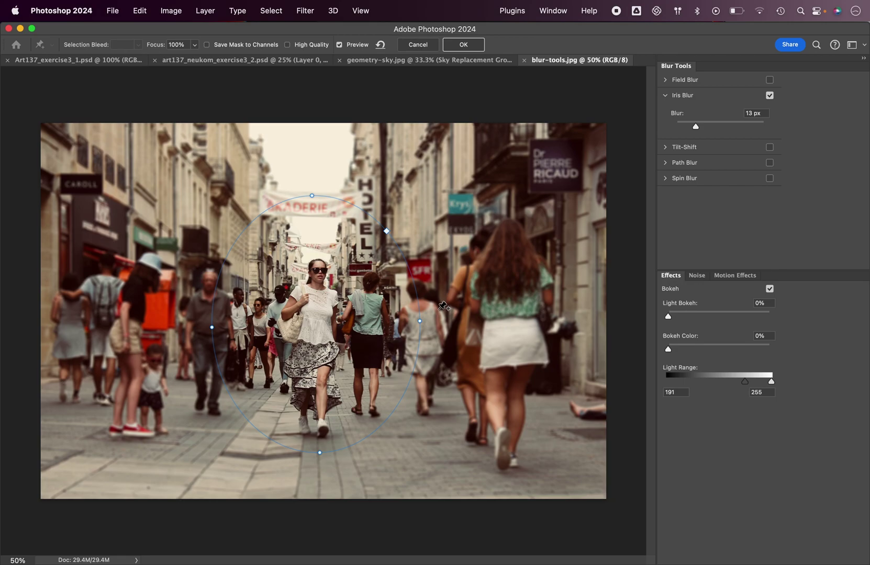
- Replace Iris Blur with Tilt-Shift, tilt its focus lines slightly, and centre the pin on the face of the woman in sunglasses
click(666, 95)
click(666, 111)
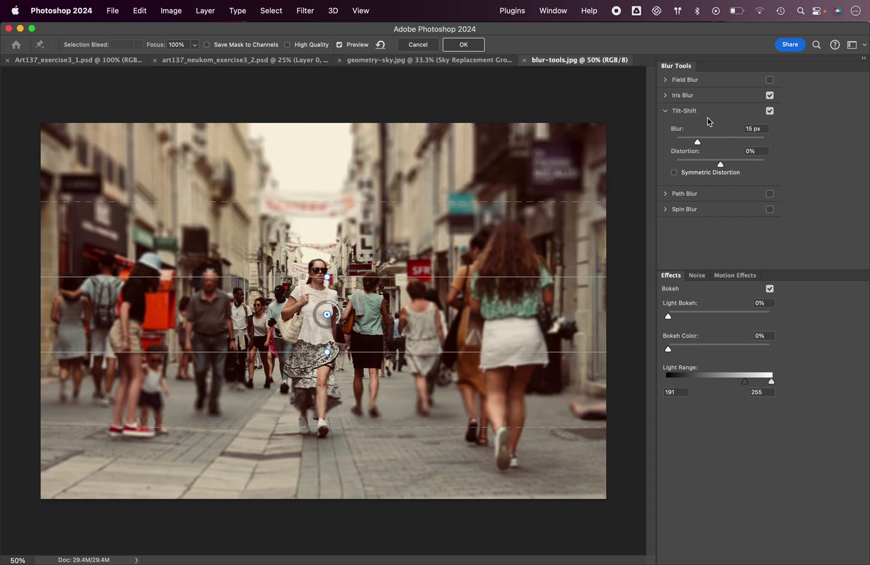
click(769, 96)
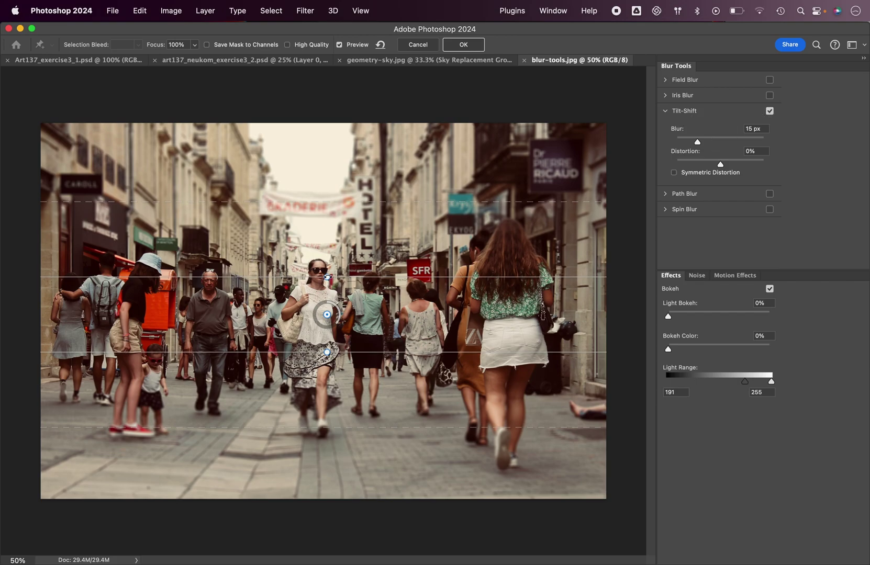
drag(328, 277, 328, 274)
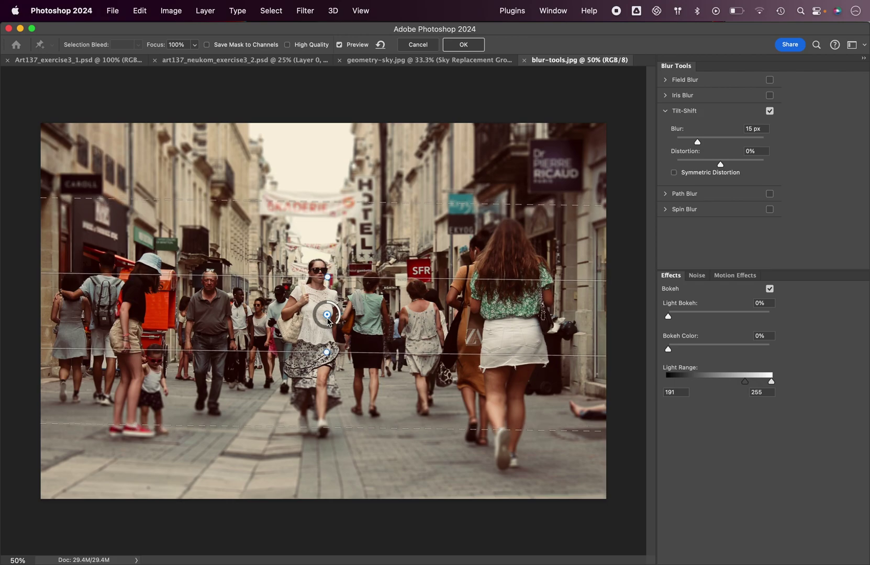
drag(326, 316, 318, 279)
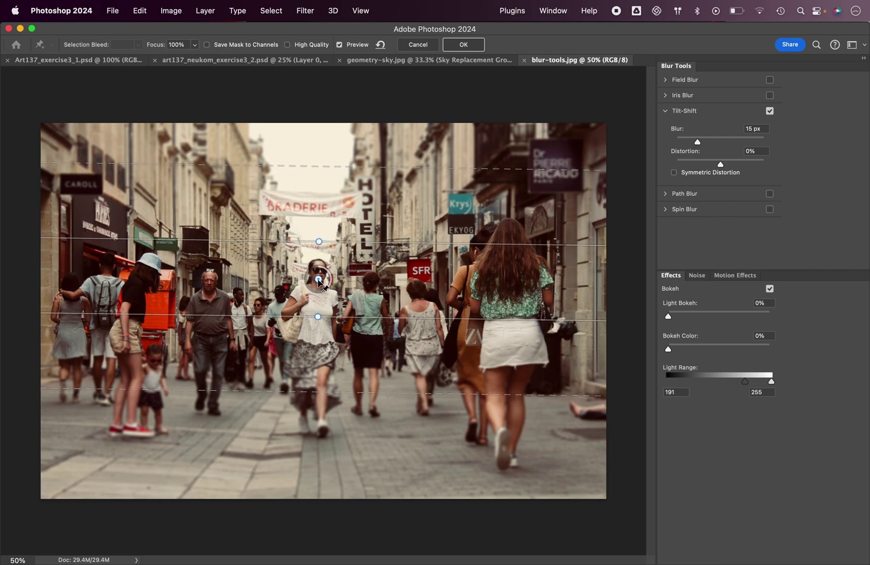
- Slant the Tilt-Shift focus lines diagonally across the street, with -18% distortion and a blur of 29 px
drag(319, 317, 318, 316)
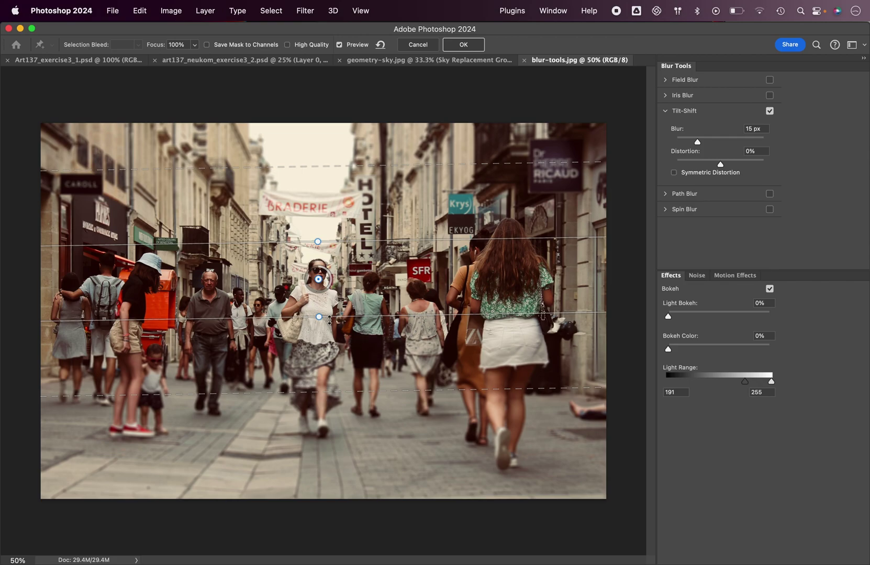
drag(325, 325, 294, 353)
mouse_move(306, 315)
mouse_down()
mouse_move(296, 317)
mouse_move(310, 316)
mouse_up()
drag(719, 166, 708, 145)
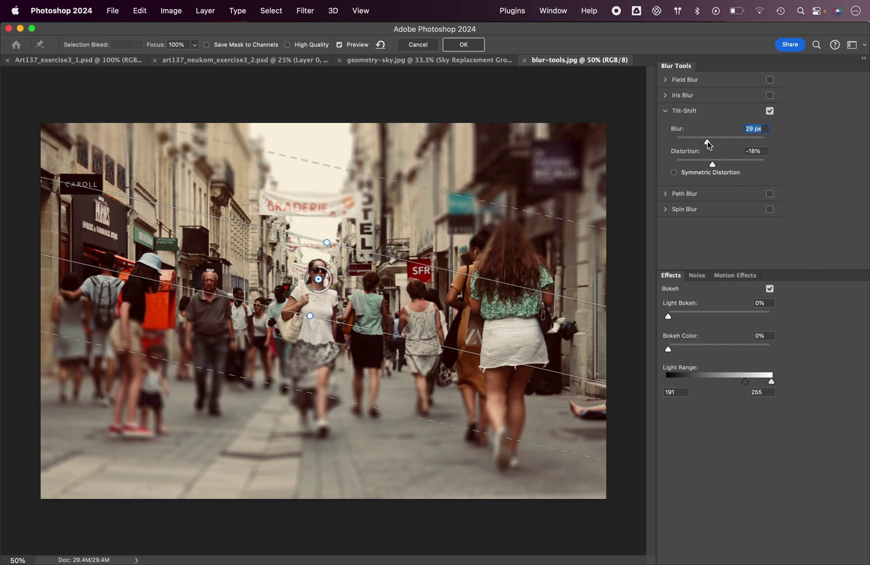
- Turn off Tilt-Shift, re-enable Iris Blur around the woman in sunglasses, and show its settings
click(769, 111)
click(769, 95)
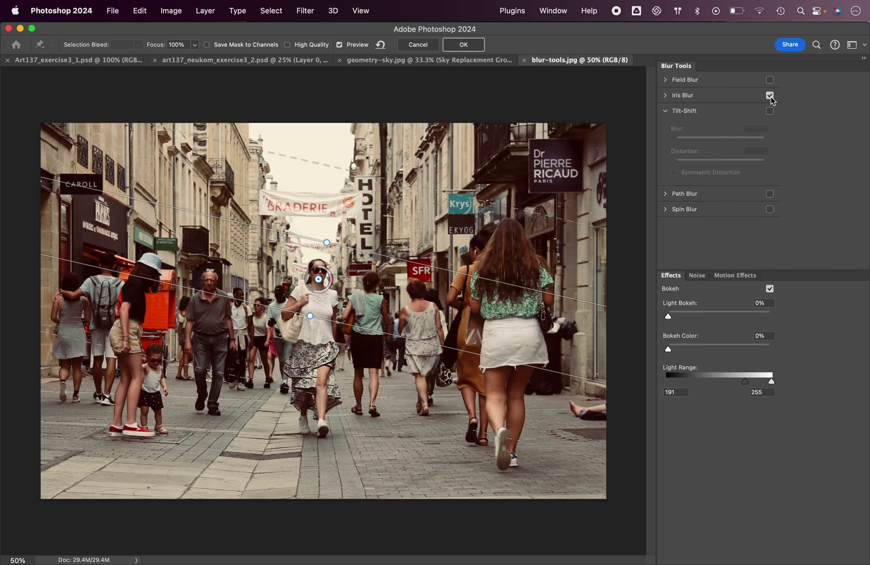
click(664, 111)
click(676, 96)
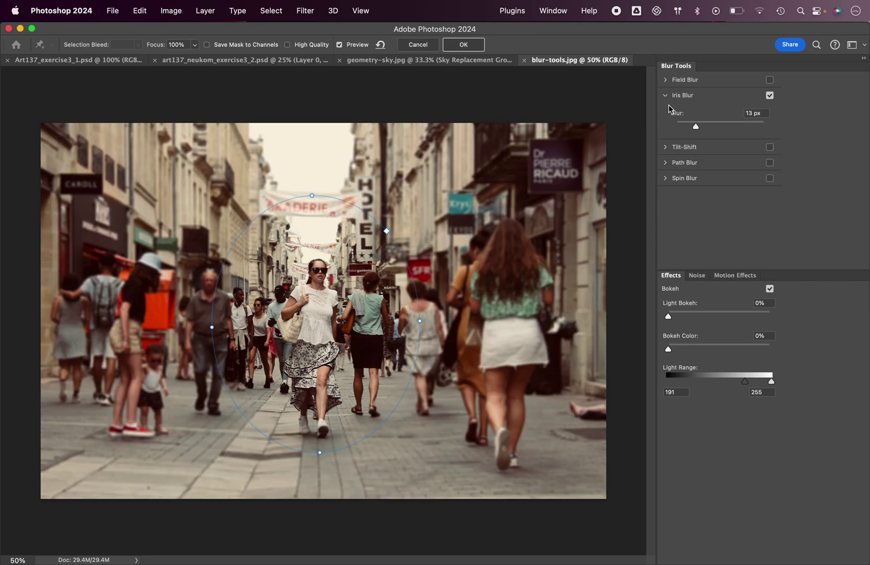
- Try Path Blur and Spin Blur one after the other on top of the Iris Blur, switching each off again
click(665, 163)
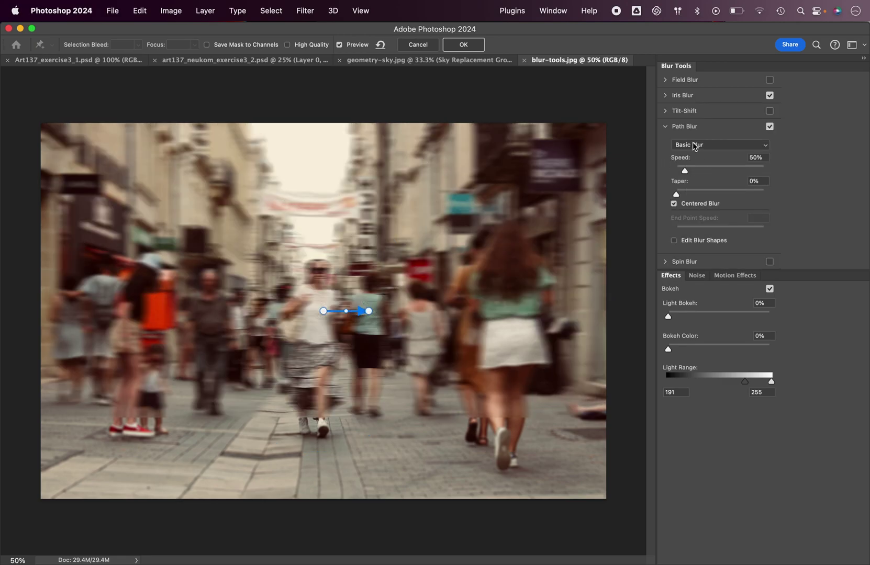
click(664, 127)
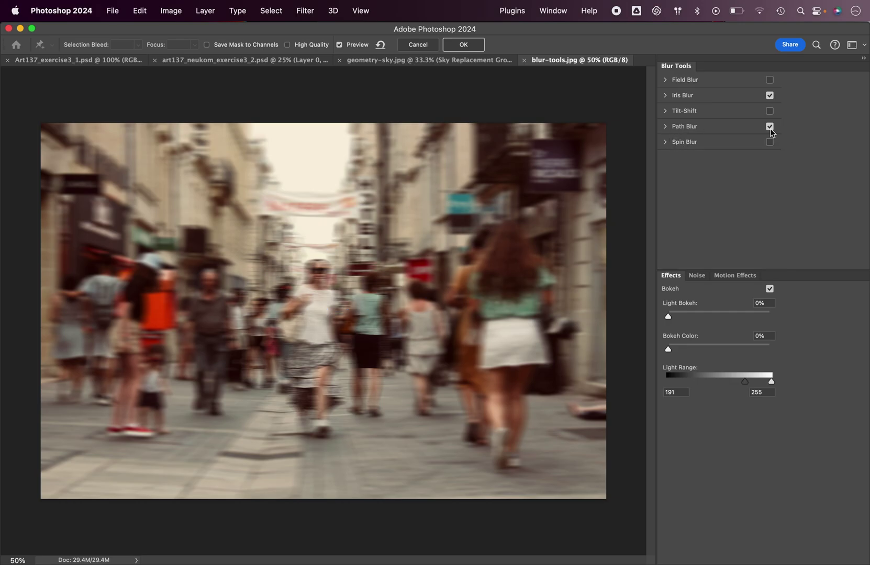
click(770, 126)
click(769, 142)
click(665, 143)
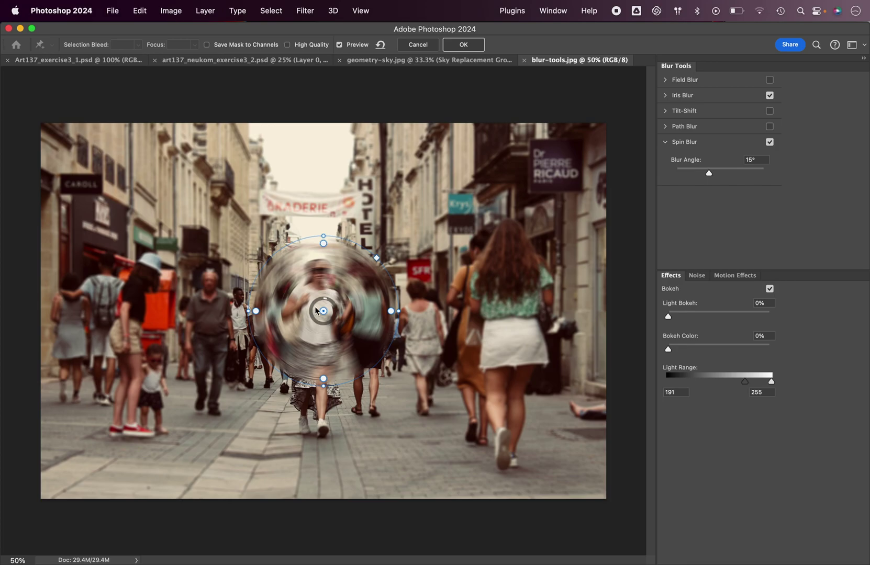
click(769, 142)
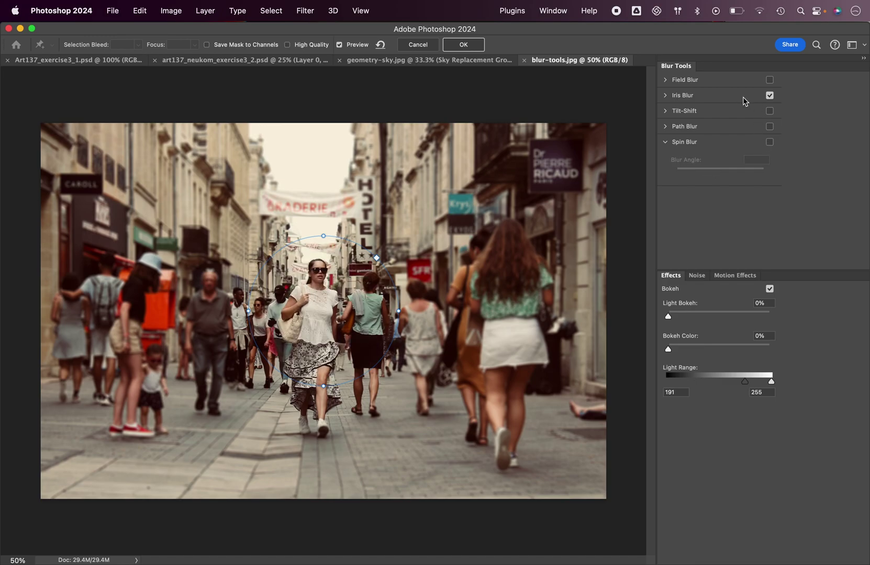
- Stretch the iris slightly taller so it extends further below the woman's feet, and set the Iris Blur to 16 px
click(666, 95)
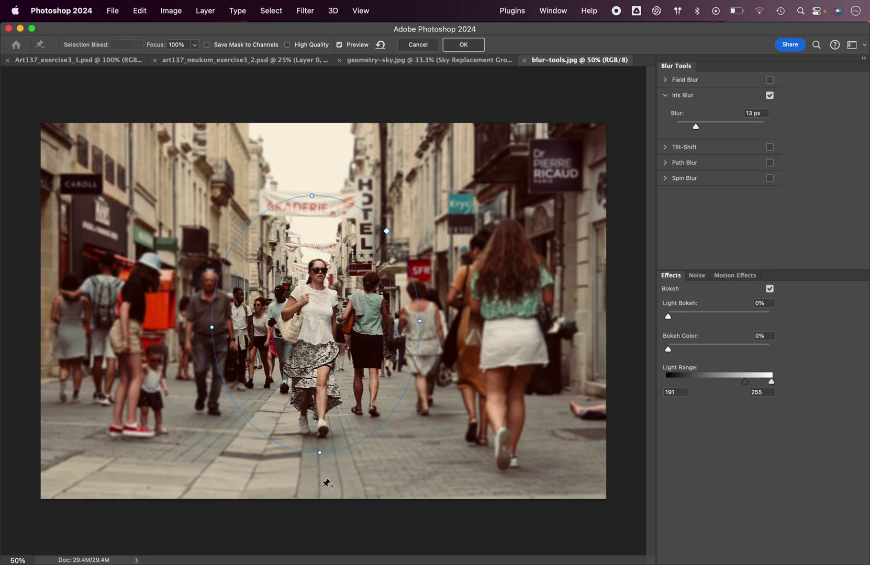
drag(317, 453, 313, 460)
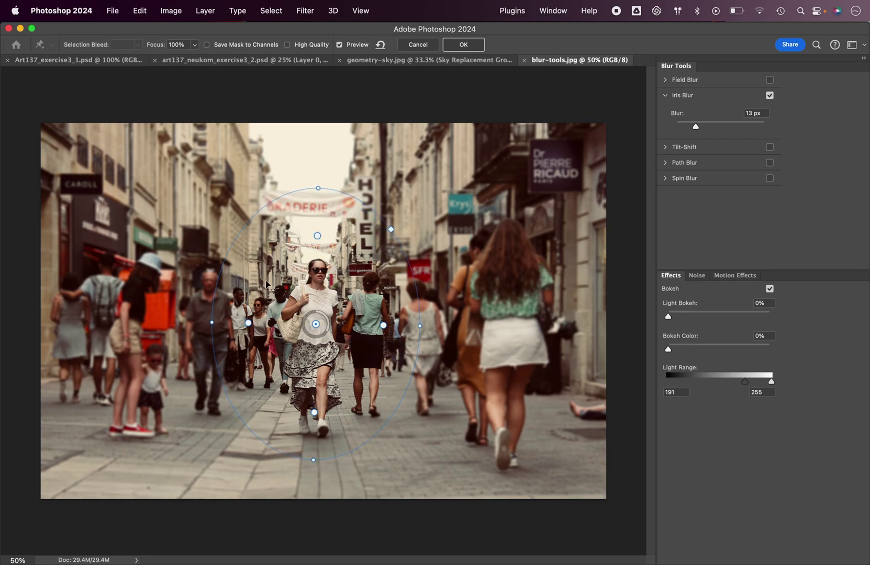
mouse_move(695, 126)
mouse_down()
mouse_move(713, 126)
mouse_move(698, 127)
mouse_up()
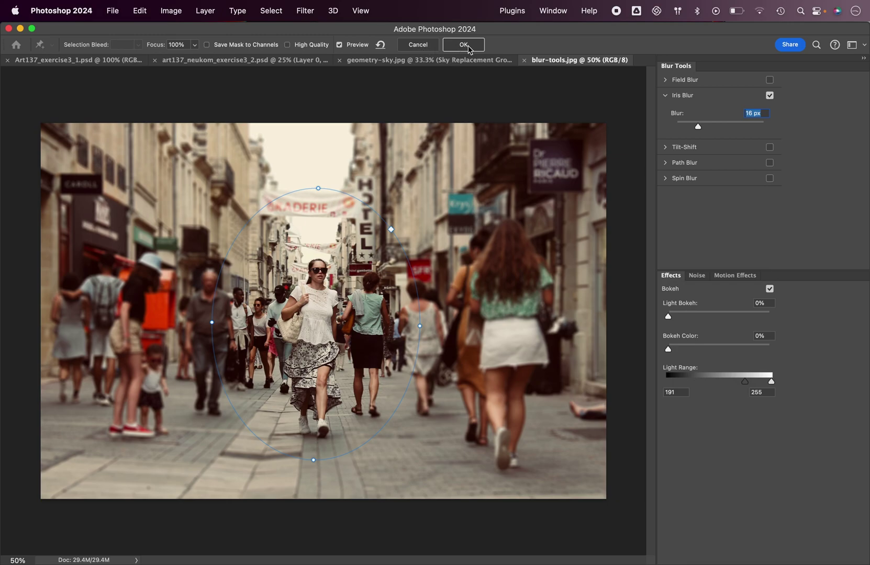
- Compare the street photo with and without the blur preview, and apply the Iris Blur
click(338, 45)
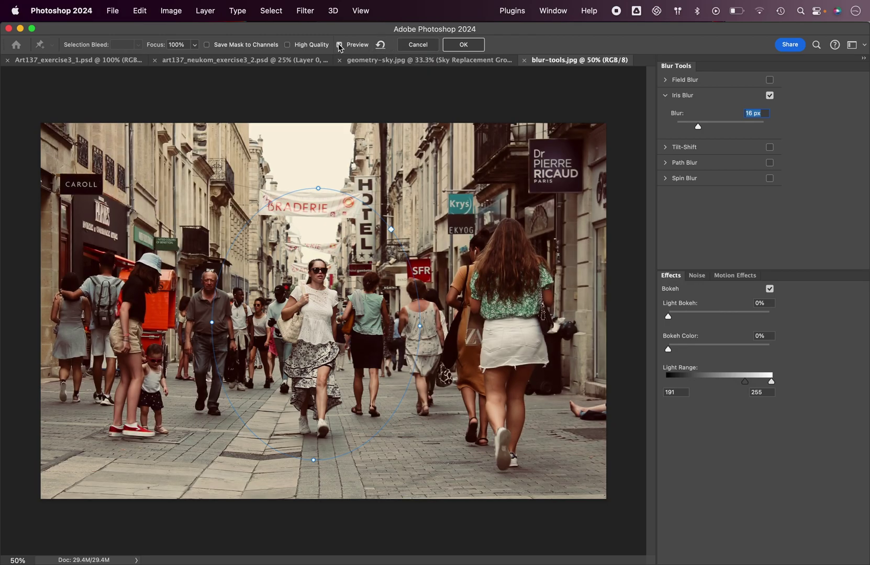
click(338, 45)
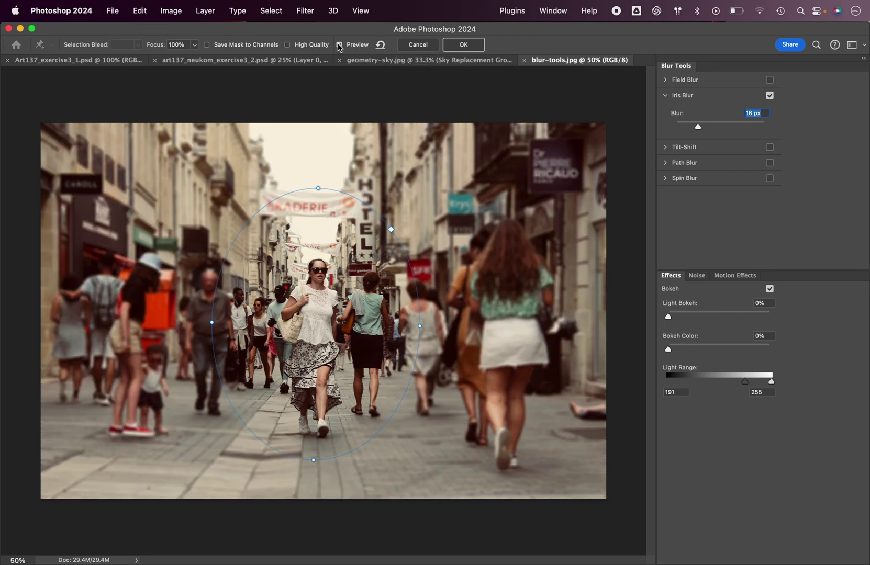
click(463, 45)
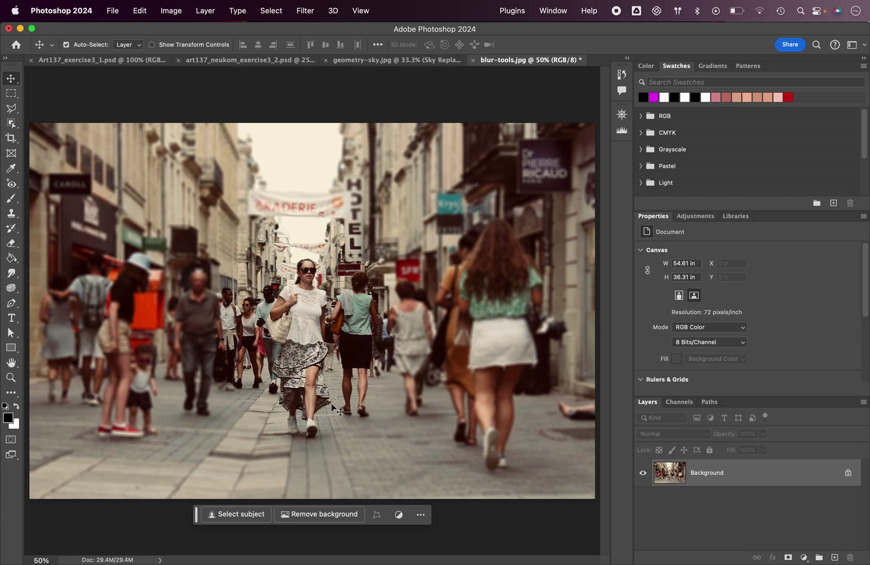
- Open generative-fill.jpg from the original images folder in Photoshop
click(53, 549)
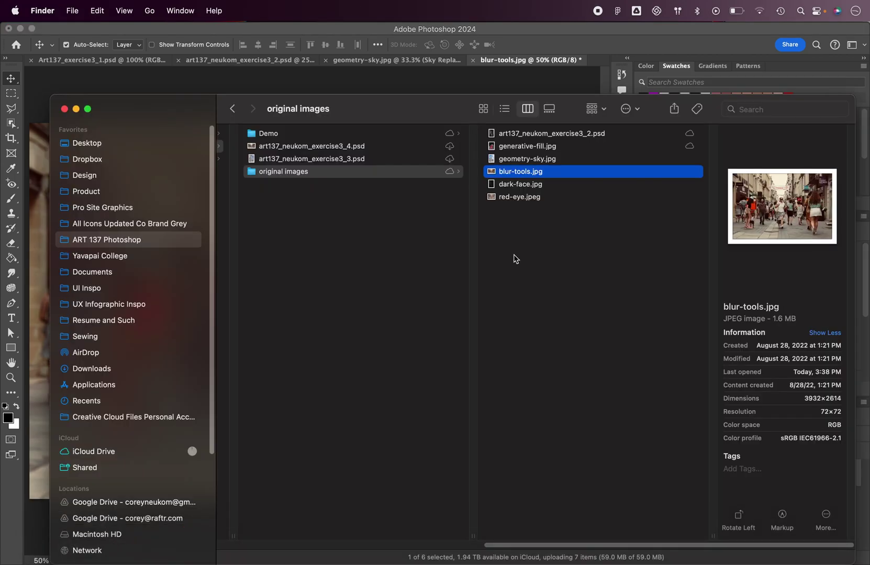
click(552, 149)
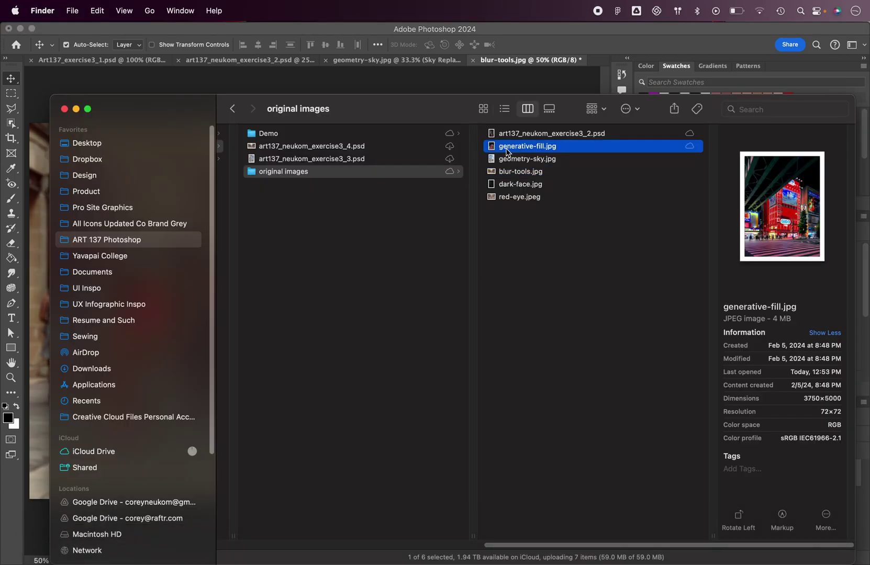
drag(495, 151, 369, 548)
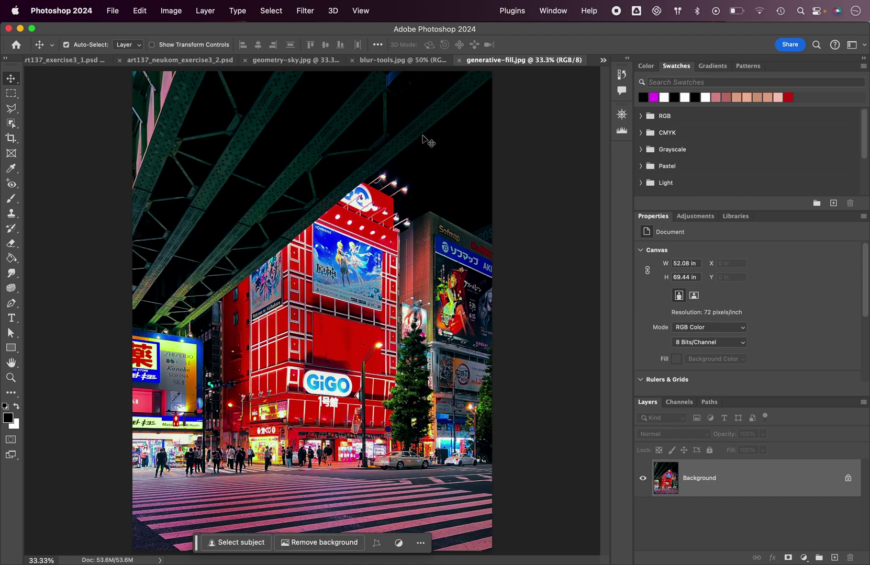
- Hide the Contextual Task Bar and show it again
click(553, 10)
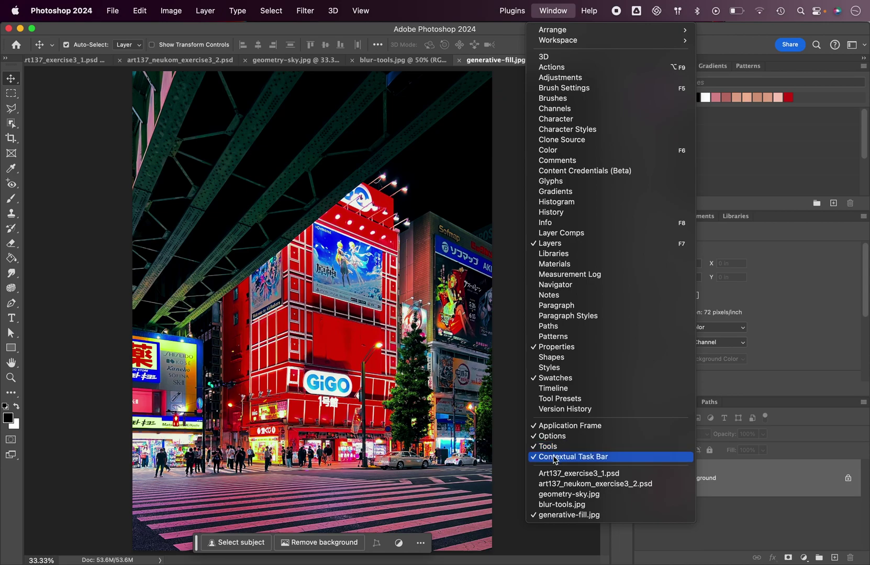
click(557, 458)
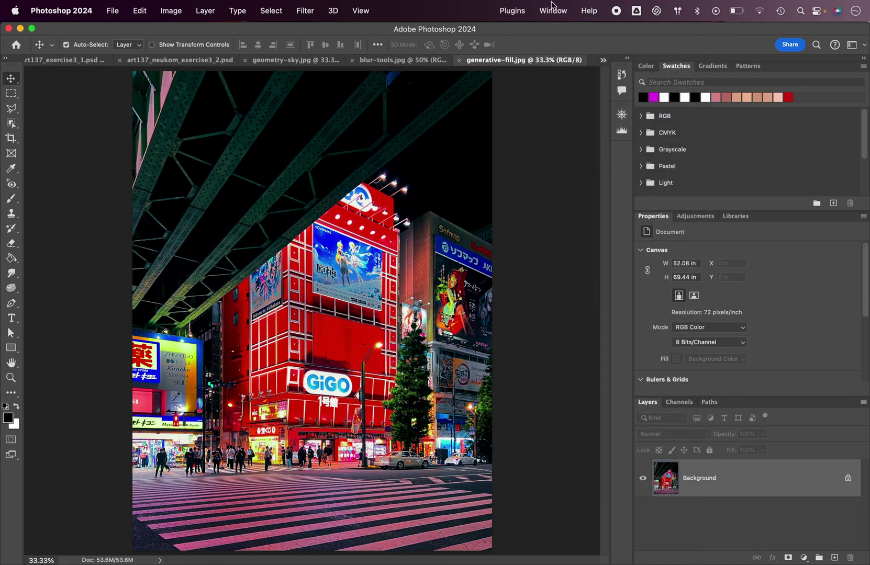
click(553, 11)
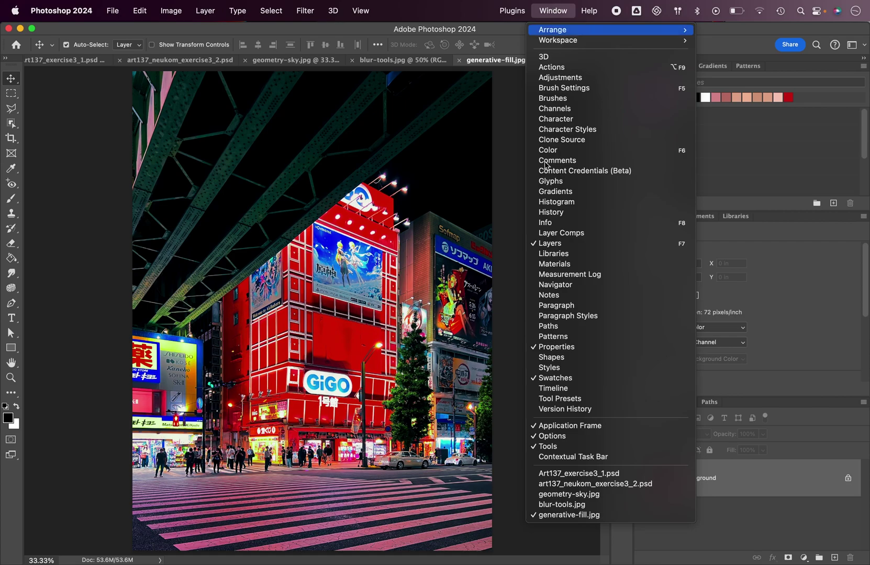
click(567, 459)
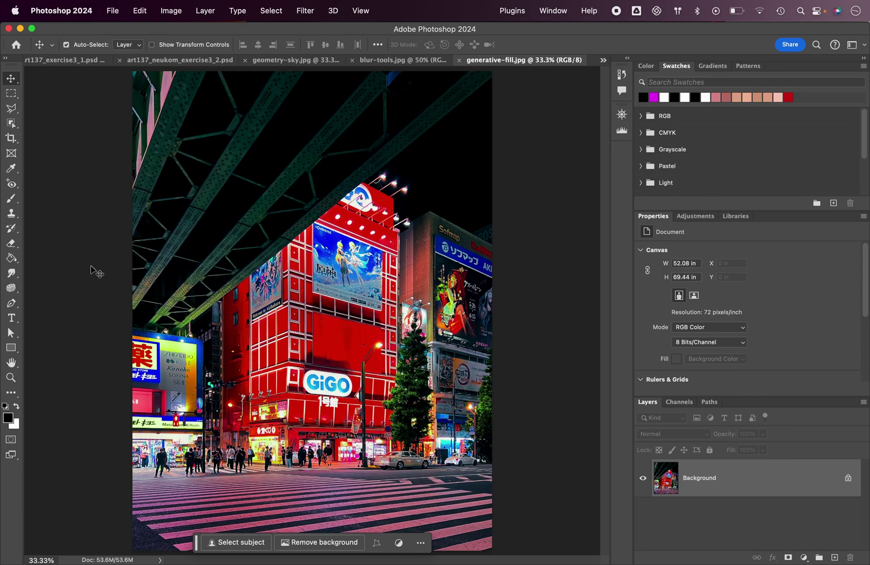
- With the Crop tool, extend the canvas of generative-fill.jpg past the photo's right and bottom edges, leaving blank strips on both sides
click(11, 139)
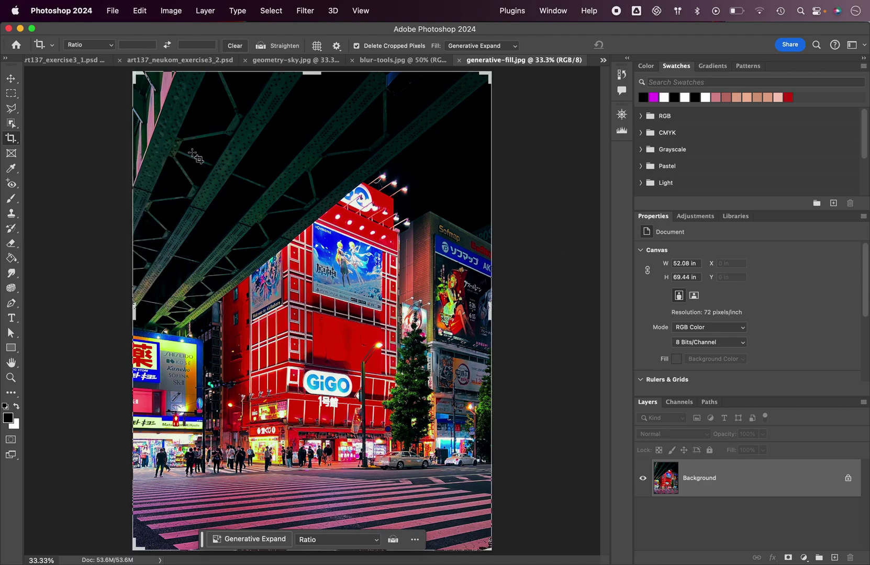
drag(490, 307, 518, 309)
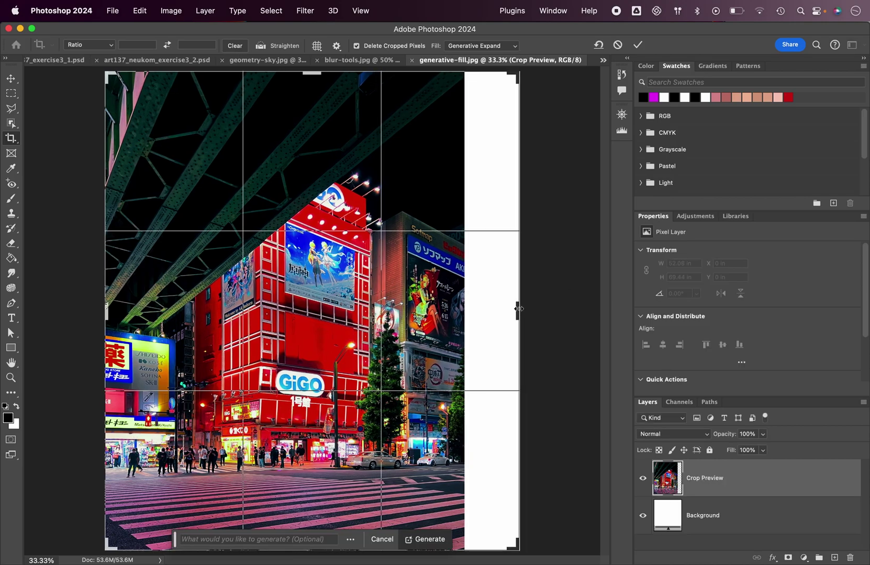
drag(515, 548, 398, 463)
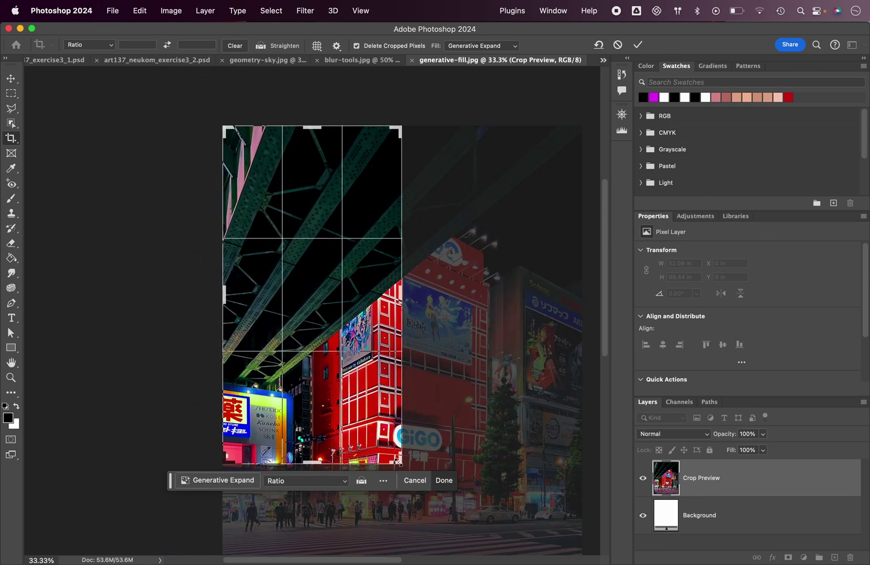
drag(470, 490, 505, 550)
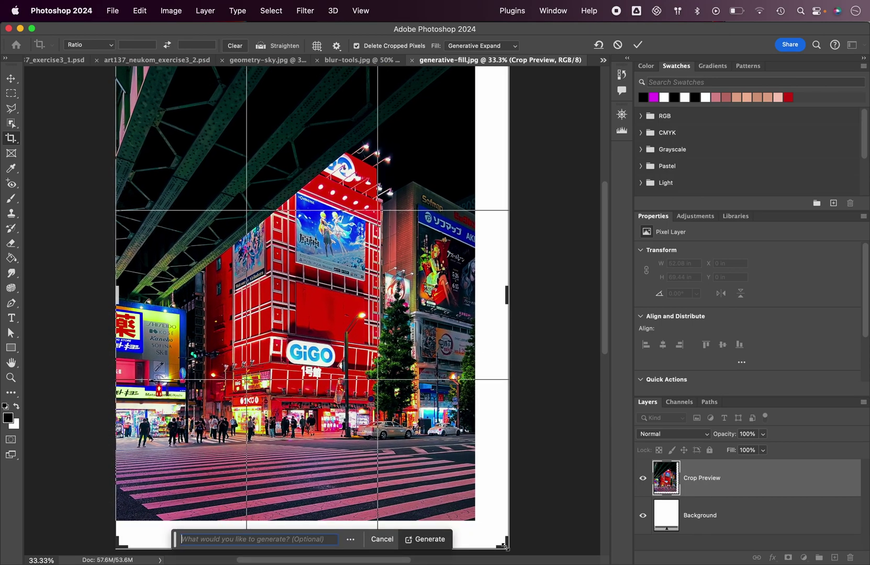
click(382, 539)
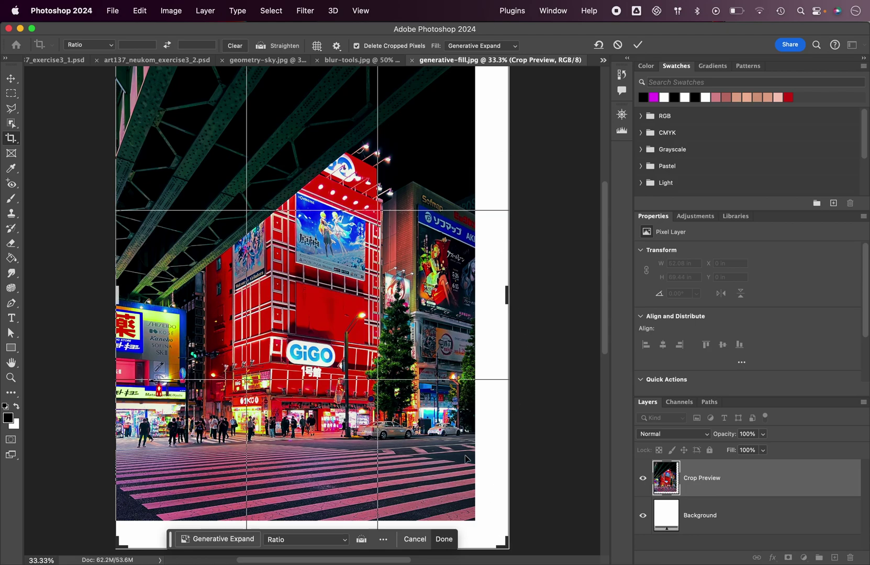
mouse_move(507, 550)
mouse_down()
mouse_move(498, 543)
mouse_move(510, 542)
mouse_move(508, 552)
mouse_up()
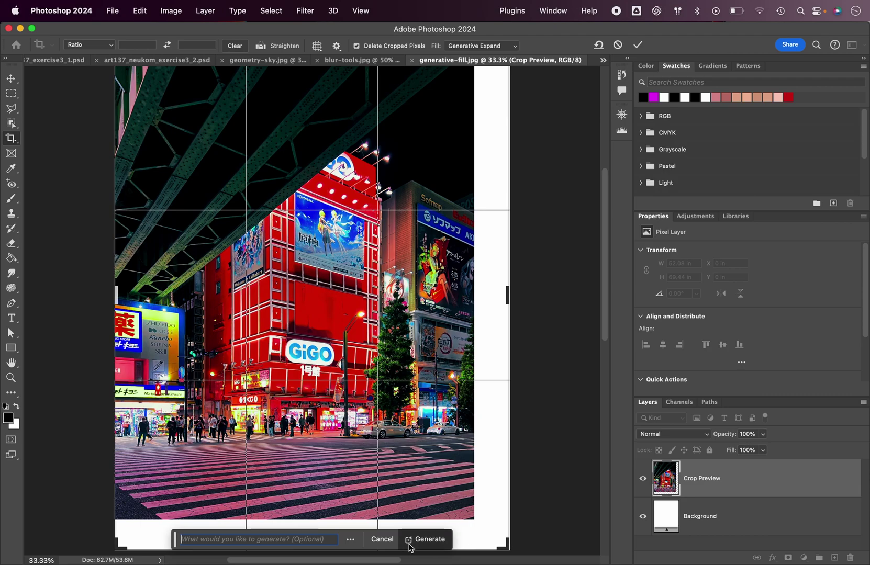
click(382, 539)
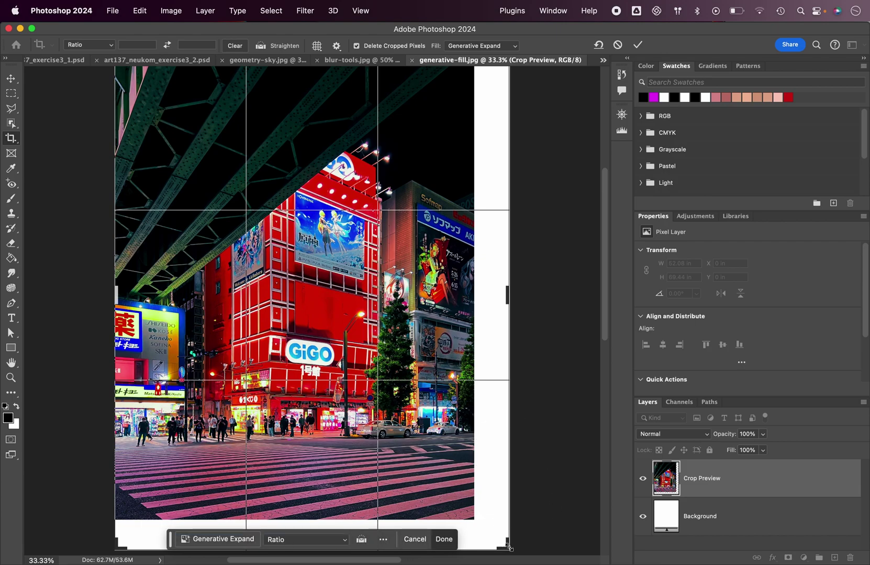
mouse_move(509, 548)
mouse_down()
mouse_move(486, 531)
mouse_move(510, 549)
mouse_up()
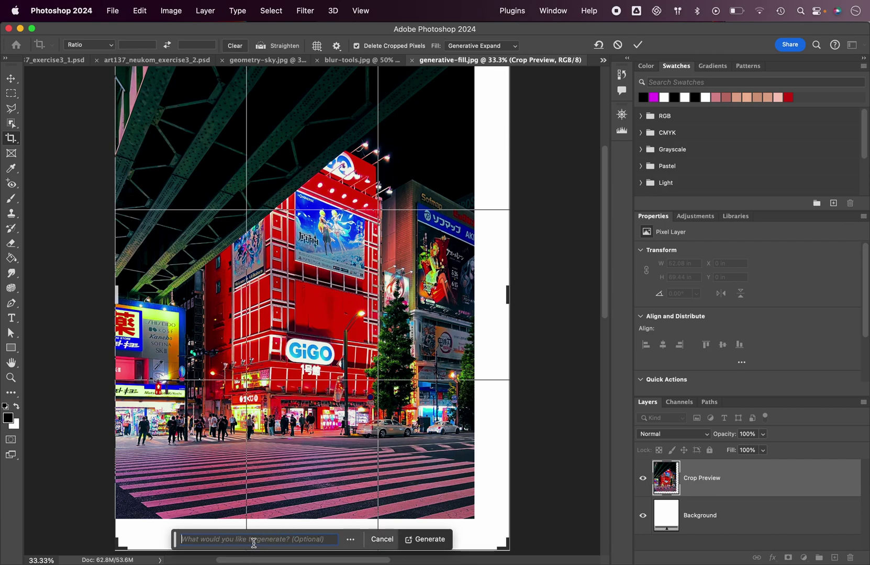
click(386, 542)
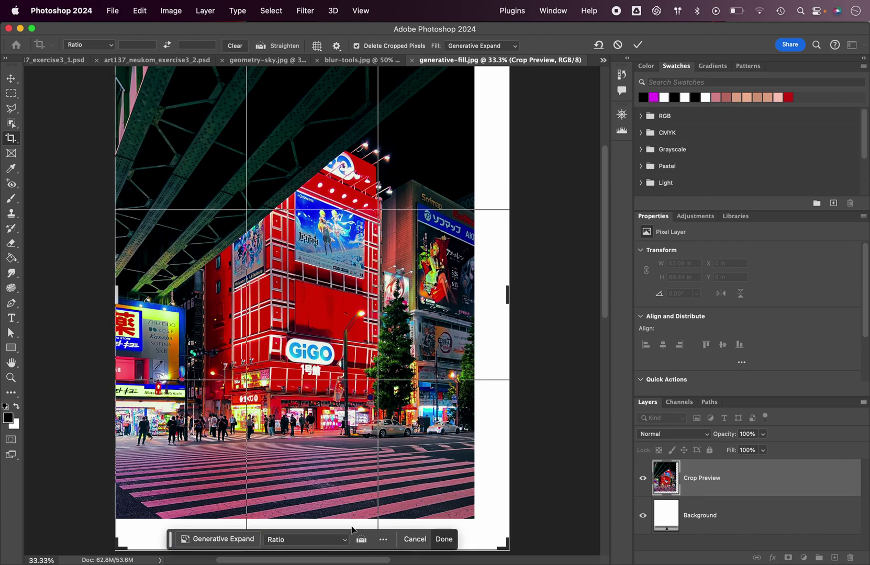
- Fill the blank canvas strips with Generative Expand using the prompt "expand"
click(220, 542)
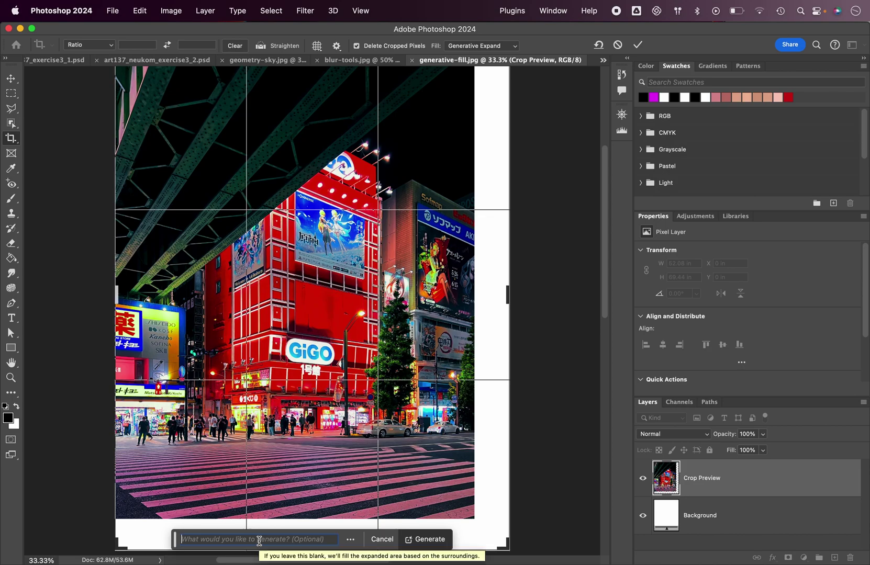
text(expand)
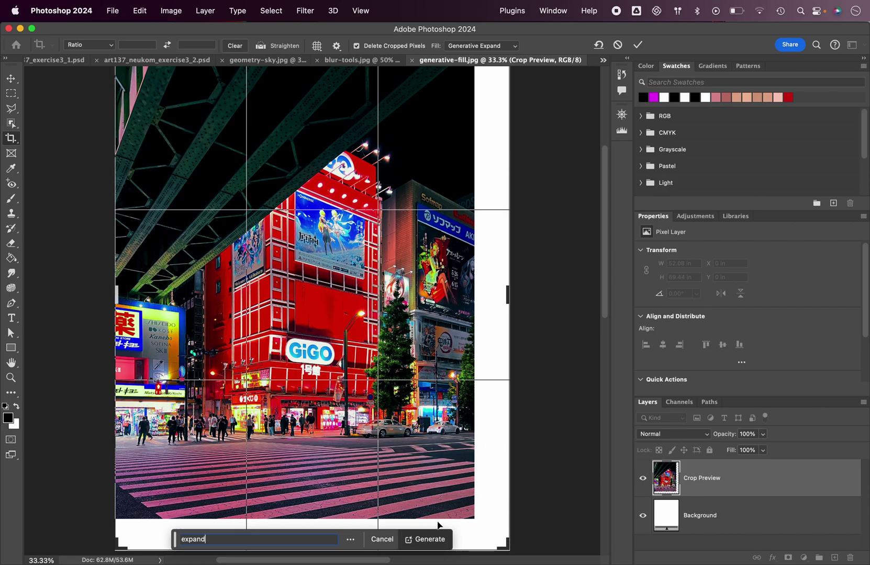
click(433, 539)
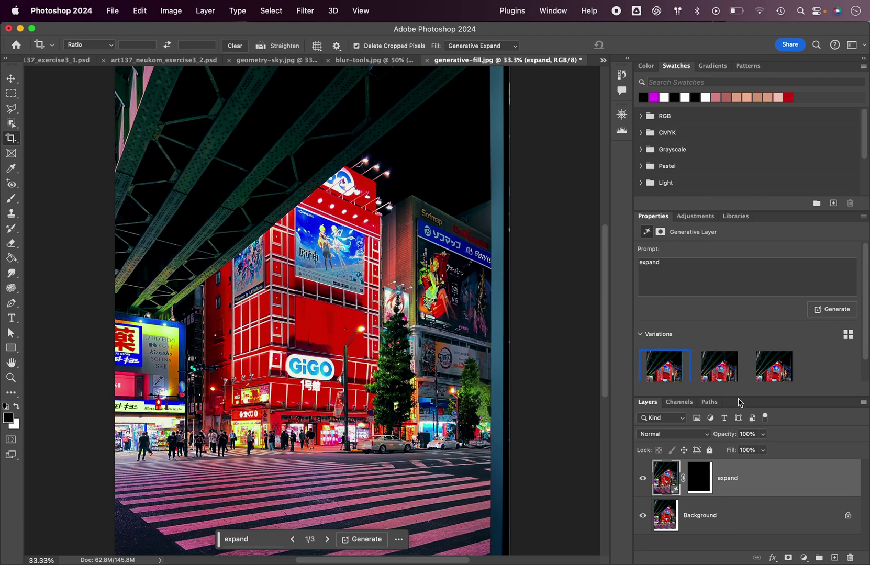
- Preview the second and third generated variations of the expand layer, and return to the first one
drag(738, 398, 735, 439)
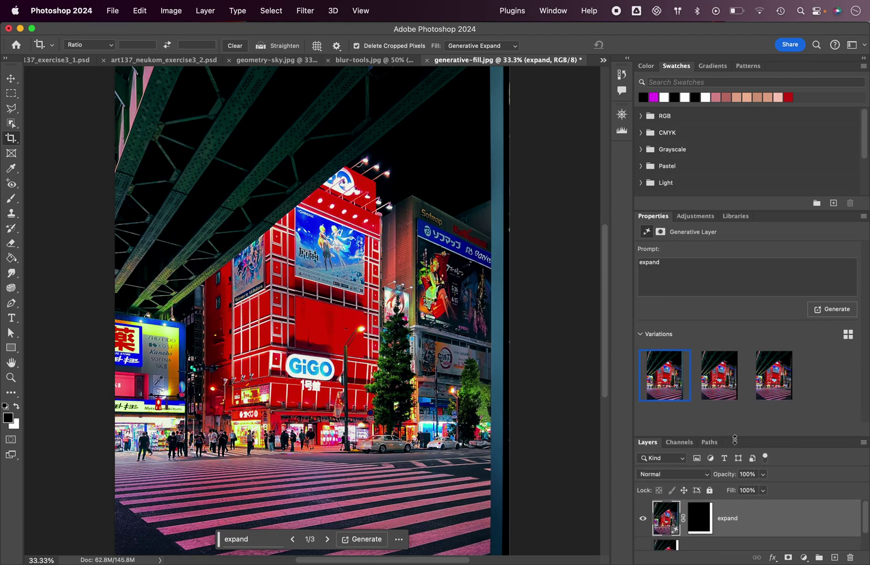
mouse_move(712, 367)
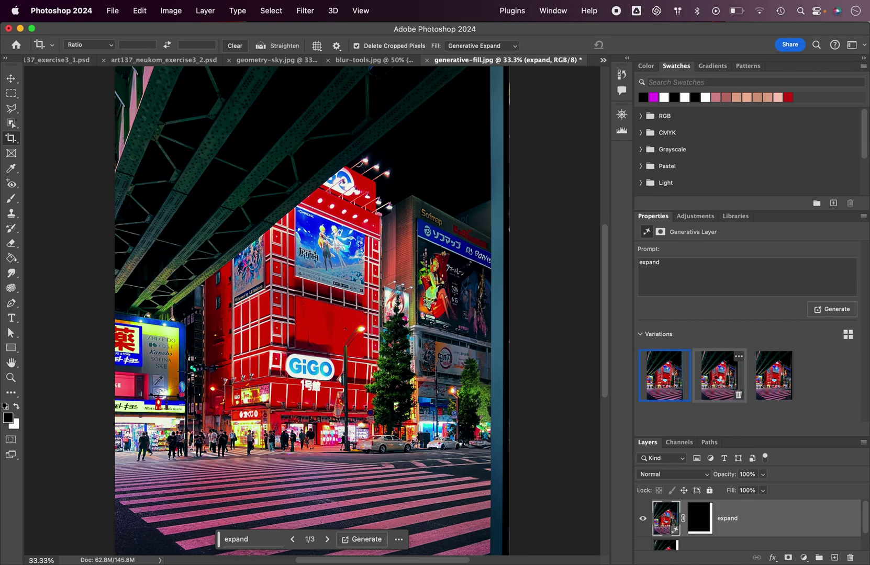
click(718, 380)
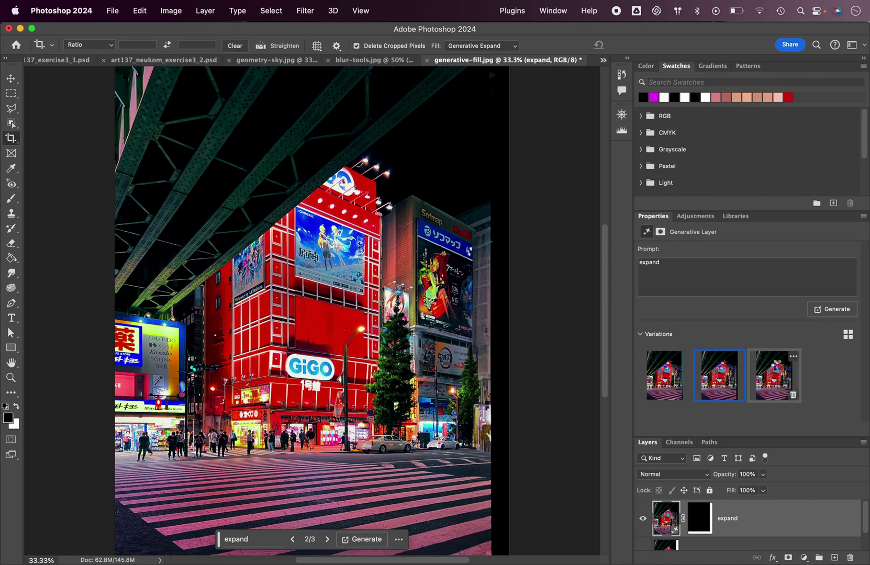
click(777, 368)
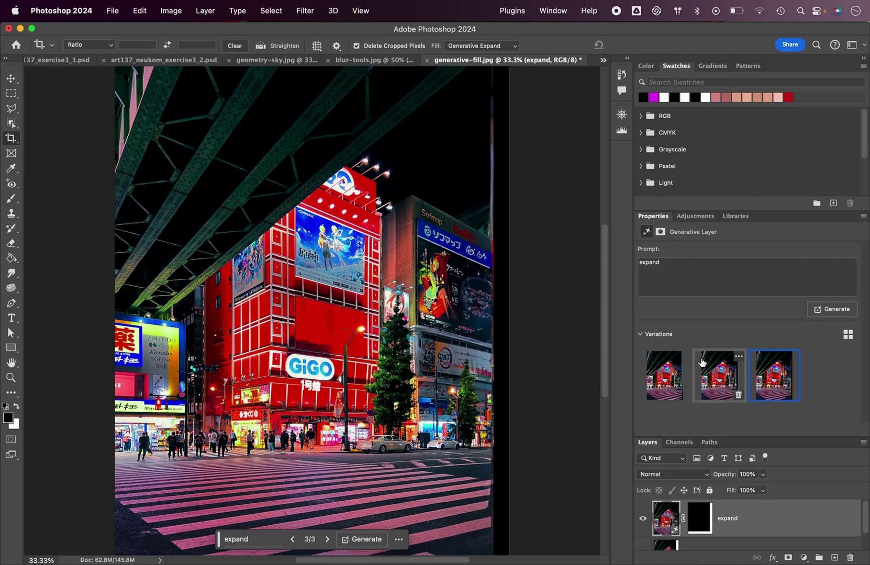
click(665, 385)
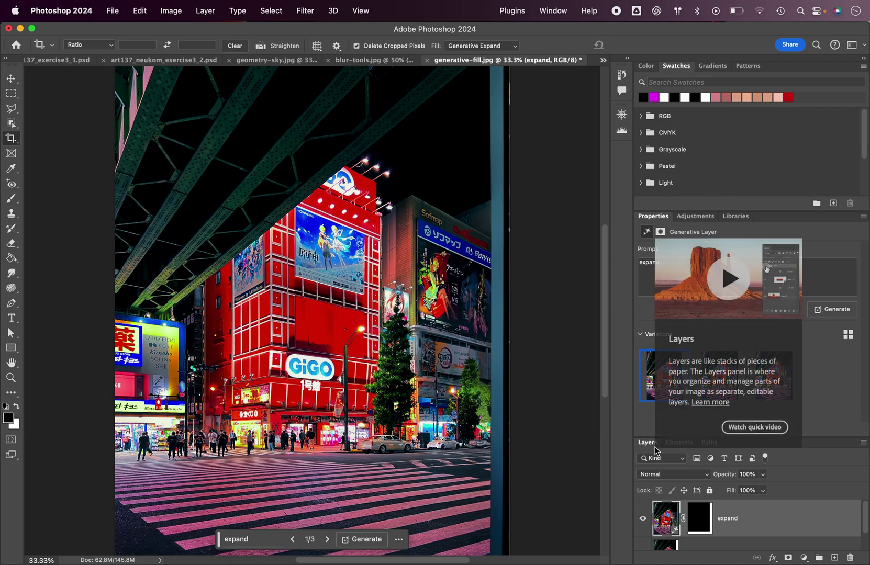
scroll(720, 517, down, 2)
scroll(673, 532, up, 2)
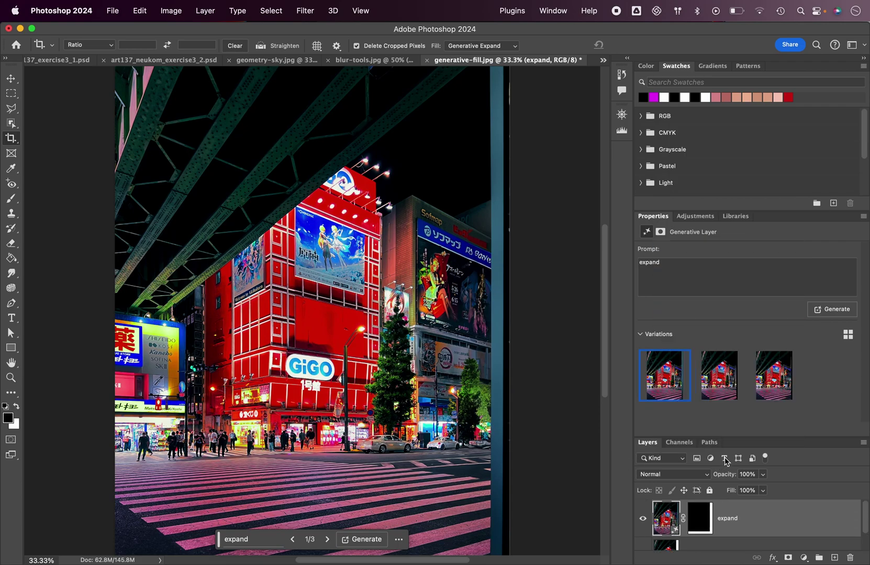
- Compare the photo with and without the generated edges by hiding and showing the expand layer repeatedly, leaving it visible
drag(731, 438, 731, 367)
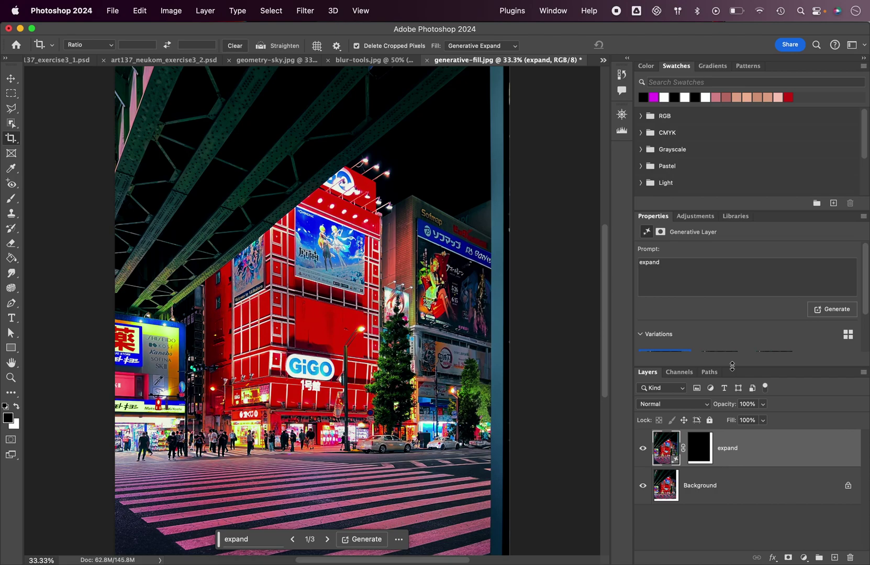
click(644, 448)
click(643, 448)
click(644, 449)
click(643, 449)
click(643, 449)
click(643, 449)
scroll(484, 525, down, 5)
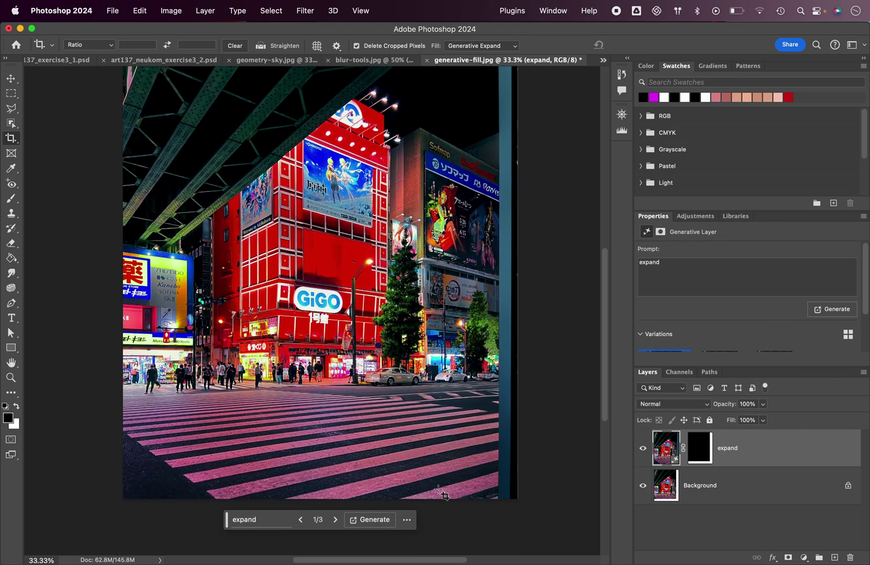
scroll(509, 428, up, 1)
scroll(506, 426, up, 5)
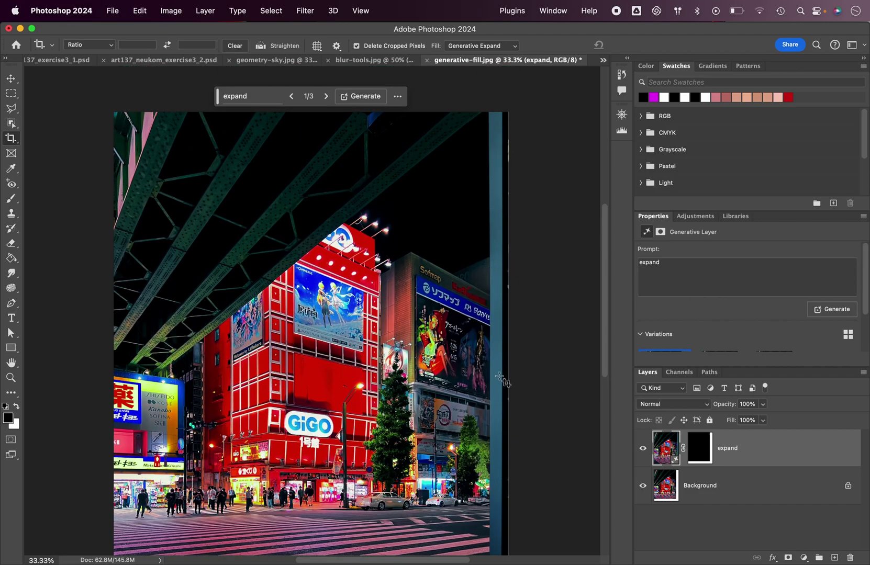
scroll(502, 381, down, 3)
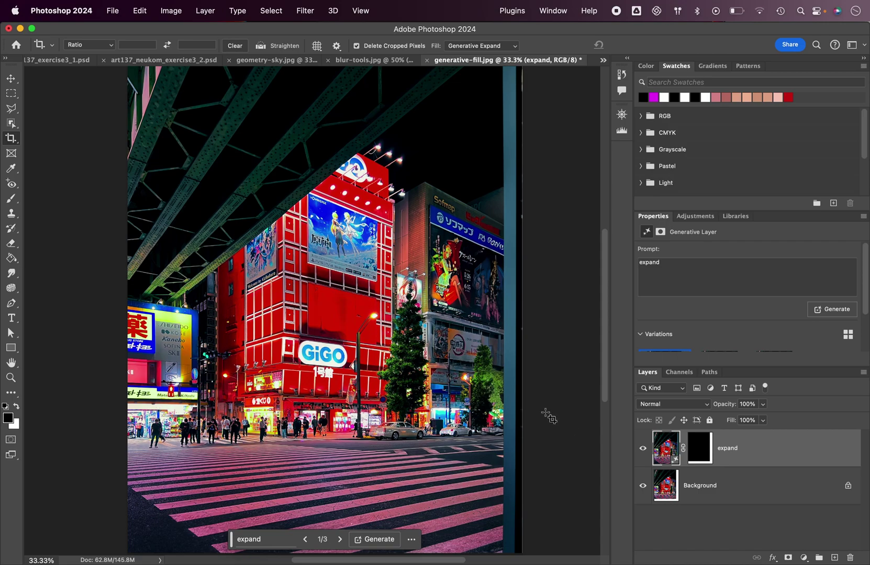
scroll(549, 413, up, 3)
scroll(506, 218, down, 5)
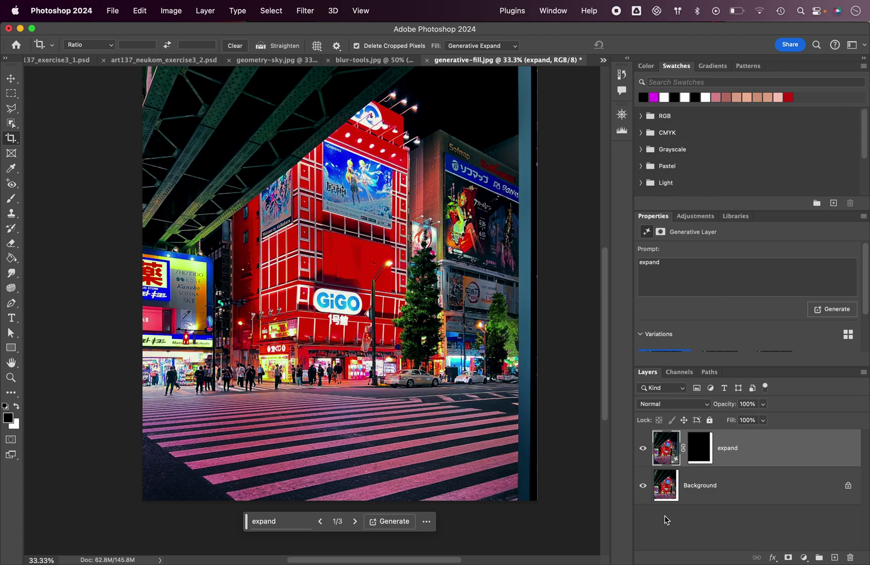
click(643, 450)
click(642, 450)
click(643, 450)
click(643, 450)
- Examine how the generated extension blends with the original photo along its right and bottom edges
click(11, 79)
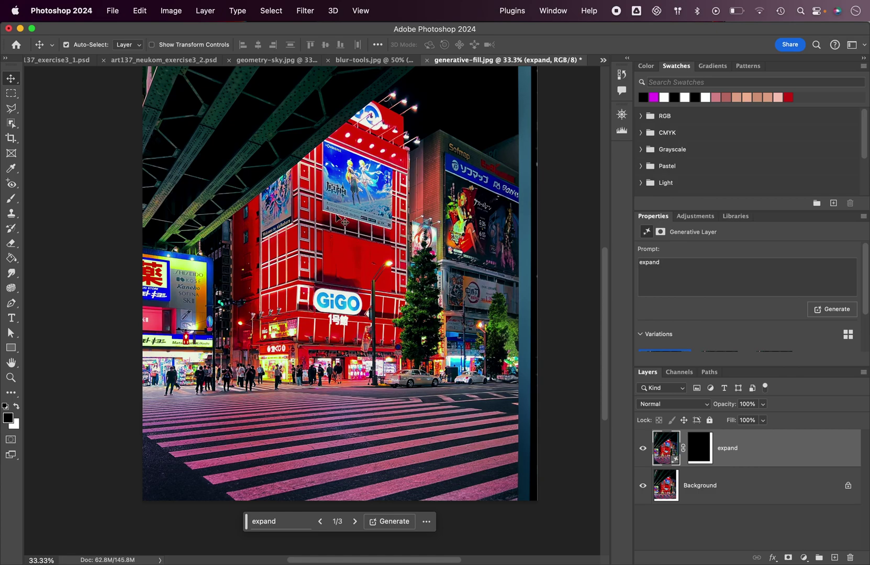
scroll(343, 222, up, 5)
scroll(342, 222, right, 1)
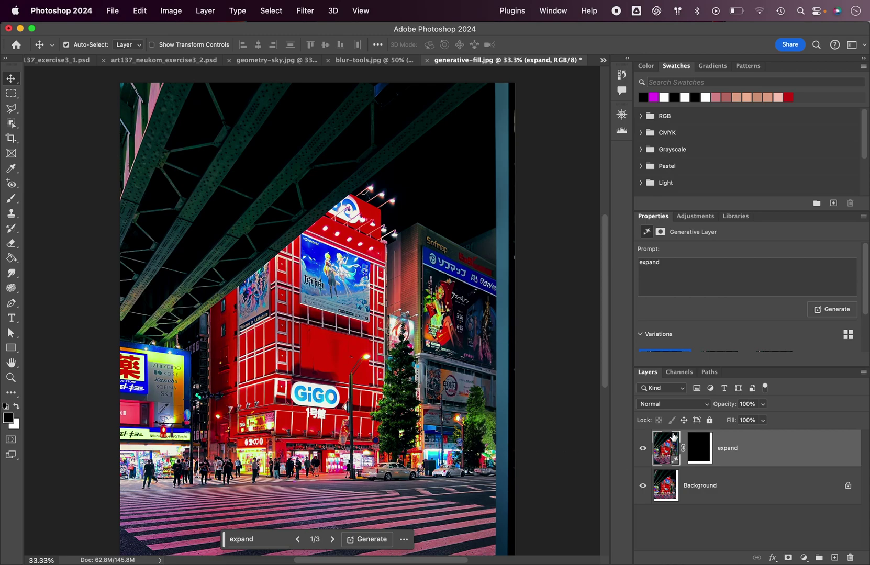
scroll(713, 314, down, 2)
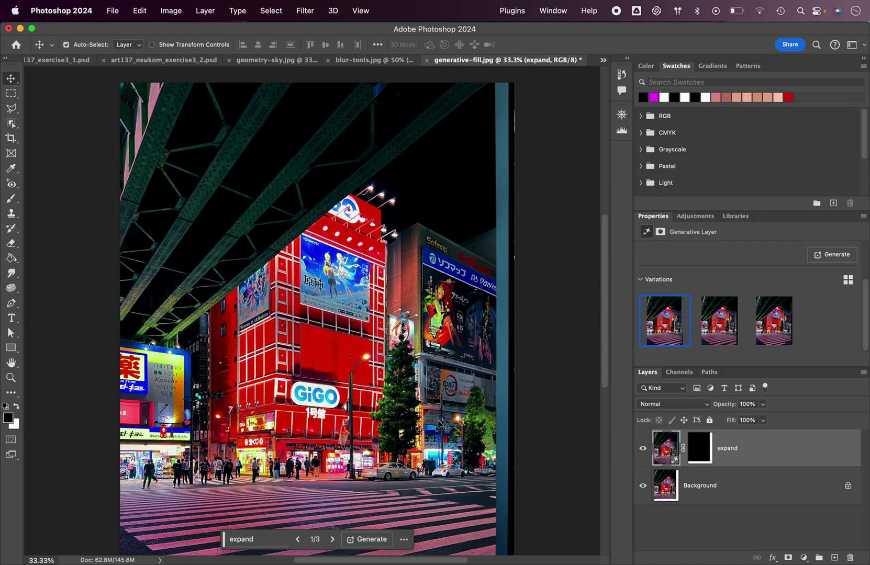
scroll(430, 428, down, 3)
scroll(430, 428, left, 1)
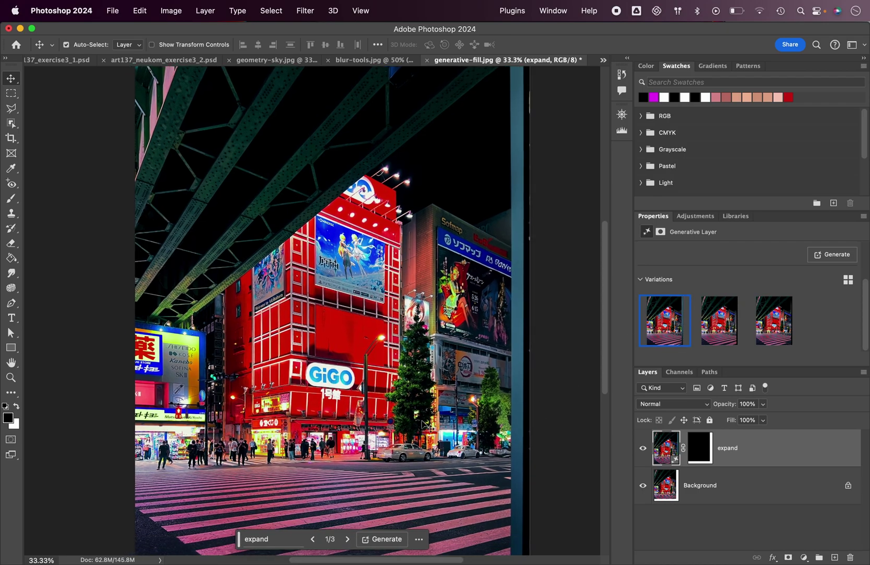
scroll(422, 421, down, 2)
scroll(422, 421, left, 1)
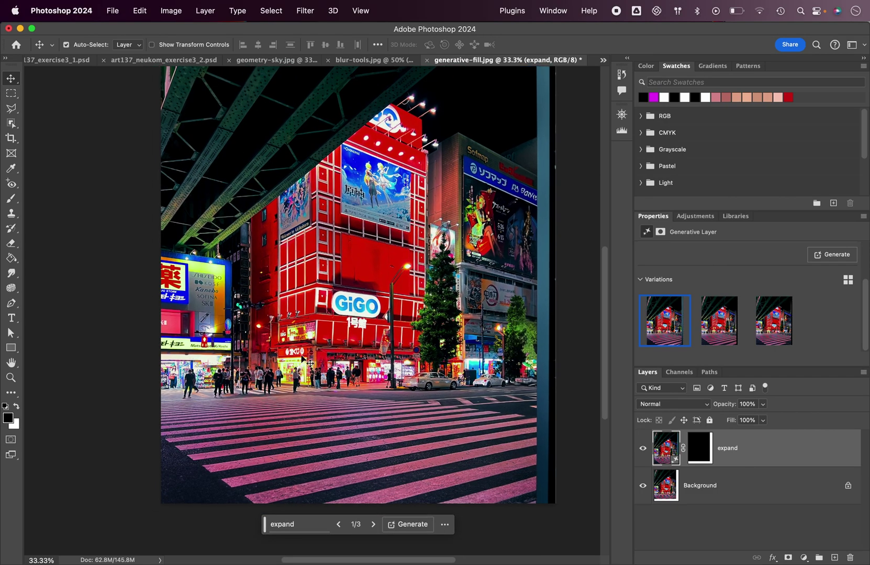
scroll(301, 357, up, 3)
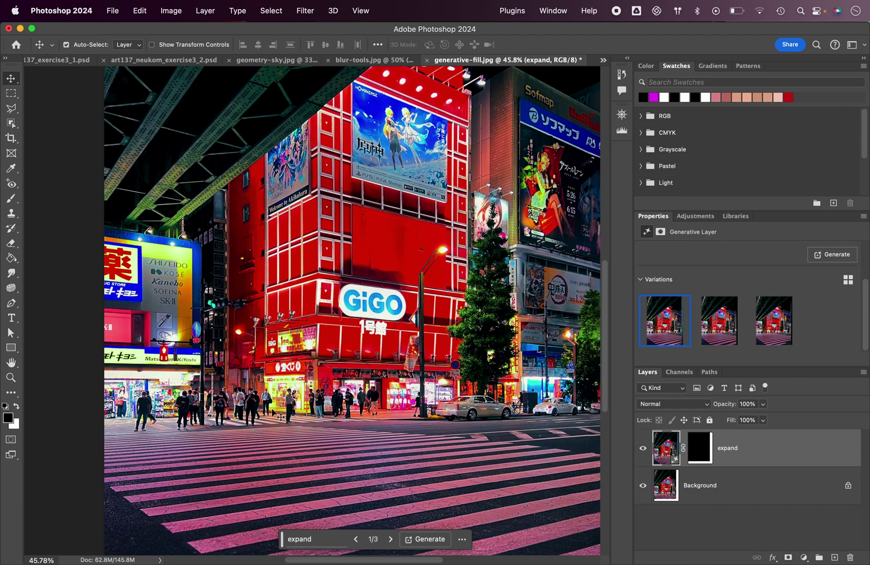
scroll(320, 411, right, 5)
scroll(319, 412, up, 2)
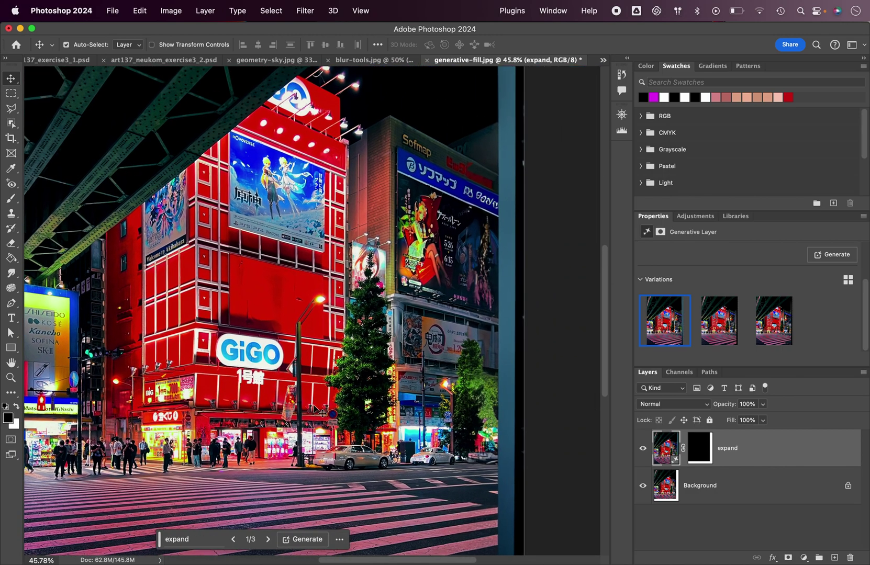
scroll(388, 302, down, 2)
scroll(388, 301, up, 2)
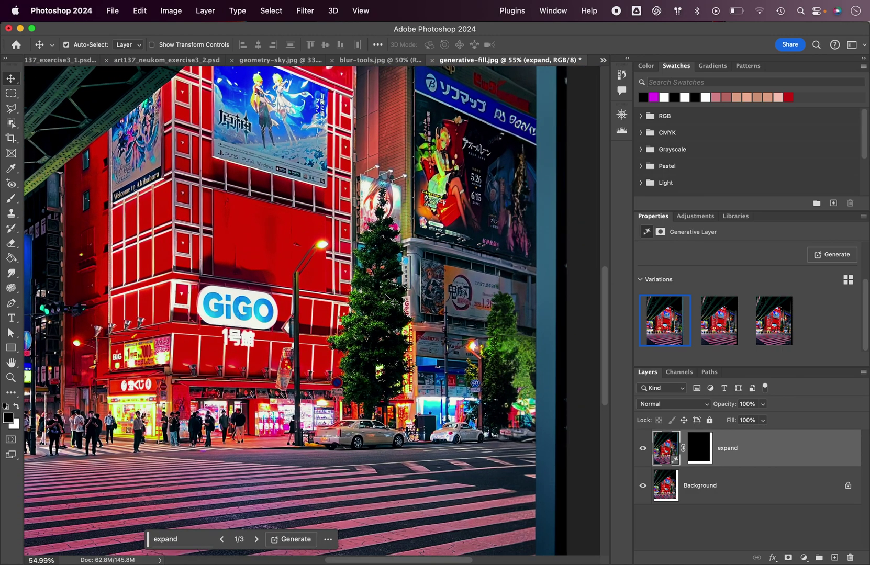
- On the Background layer, outline the tall tree beside the red GiGO building with the Polygonal Lasso tool
click(705, 494)
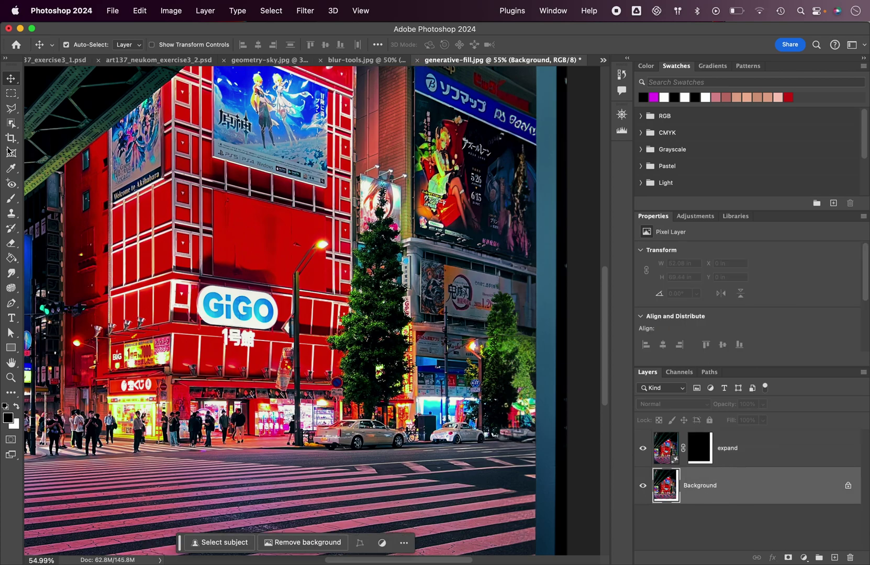
click(666, 448)
click(660, 494)
click(10, 109)
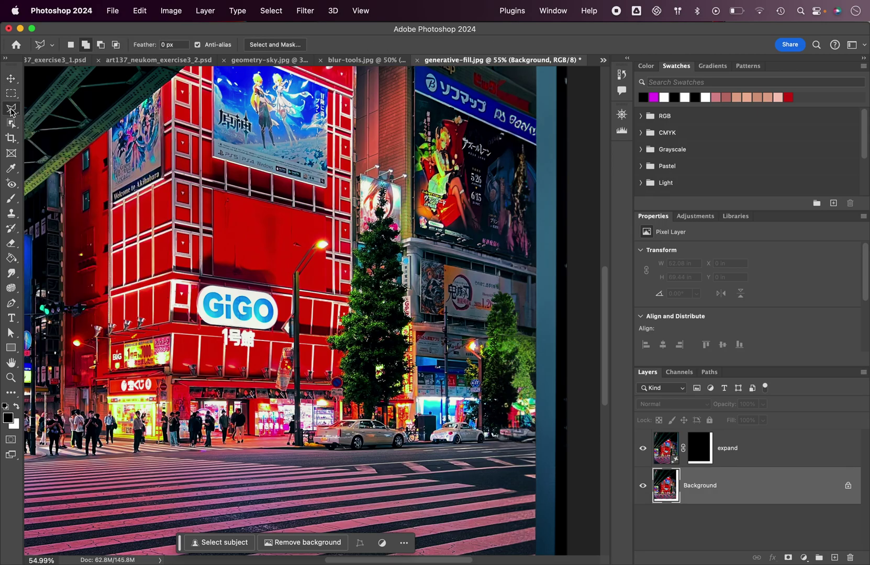
scroll(380, 228, up, 3)
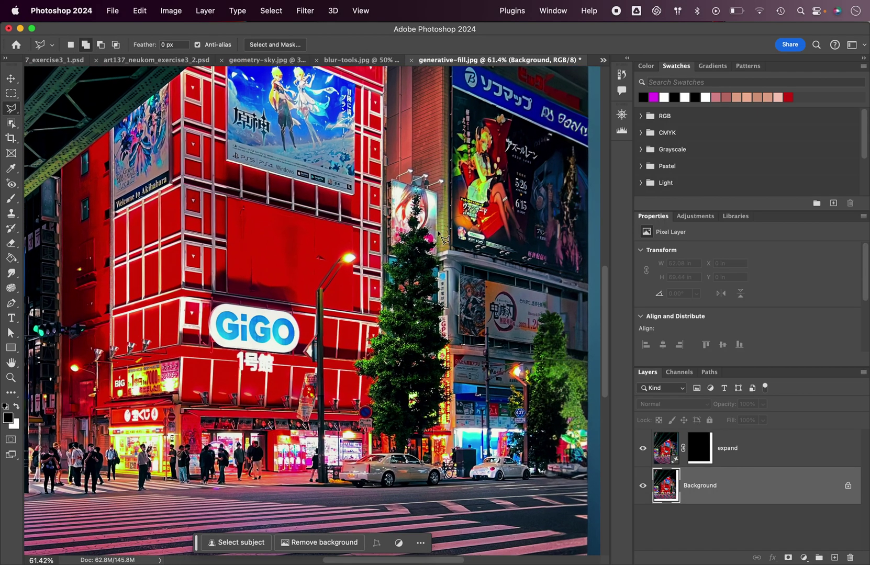
scroll(439, 200, up, 2)
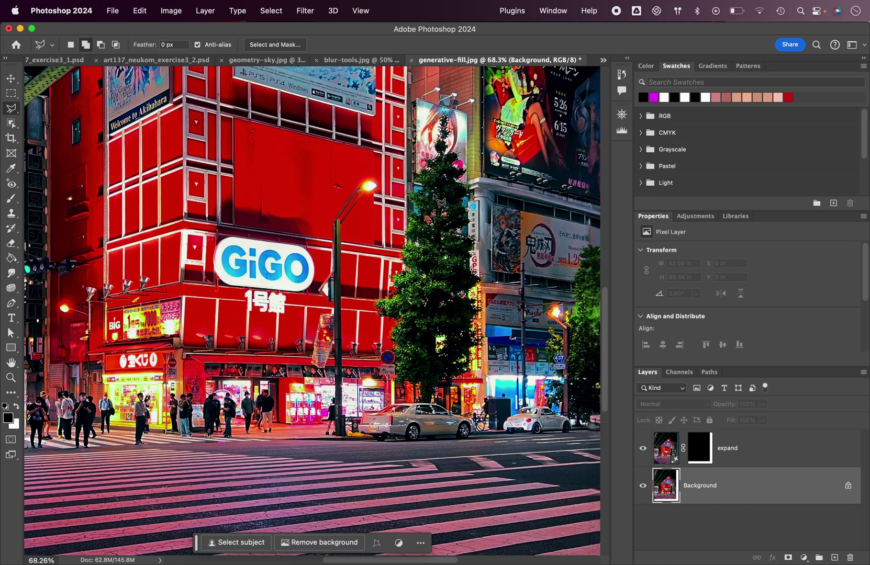
click(440, 108)
click(439, 138)
click(434, 153)
click(427, 164)
click(415, 181)
click(407, 222)
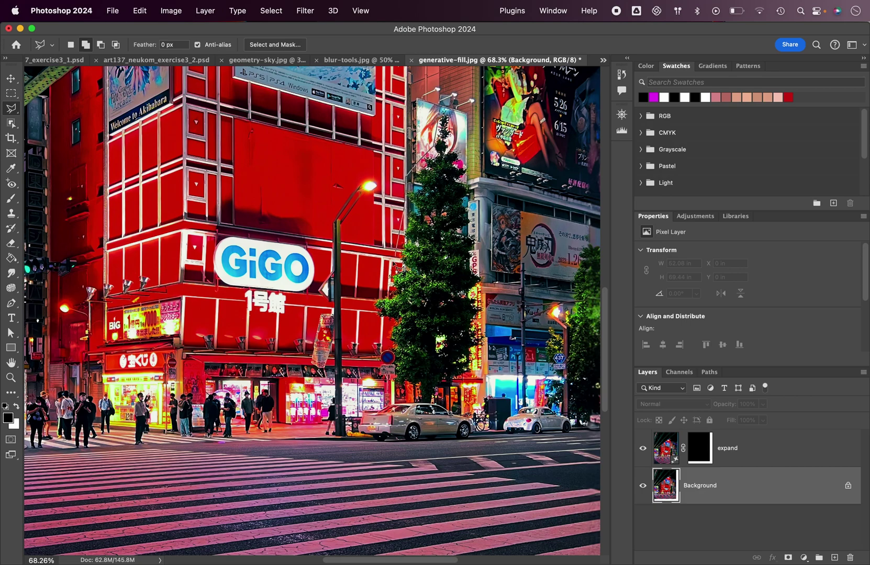
click(386, 286)
click(370, 325)
click(388, 339)
click(395, 377)
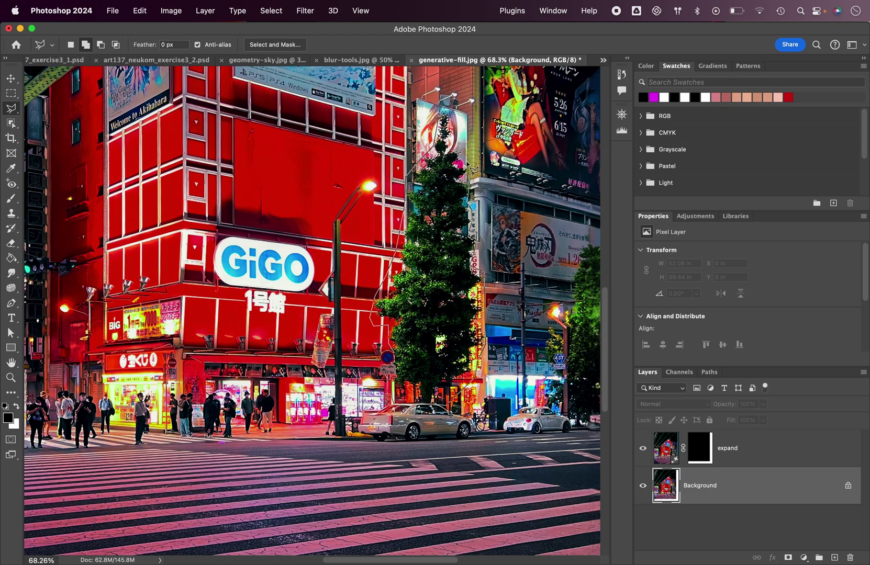
double_click(453, 115)
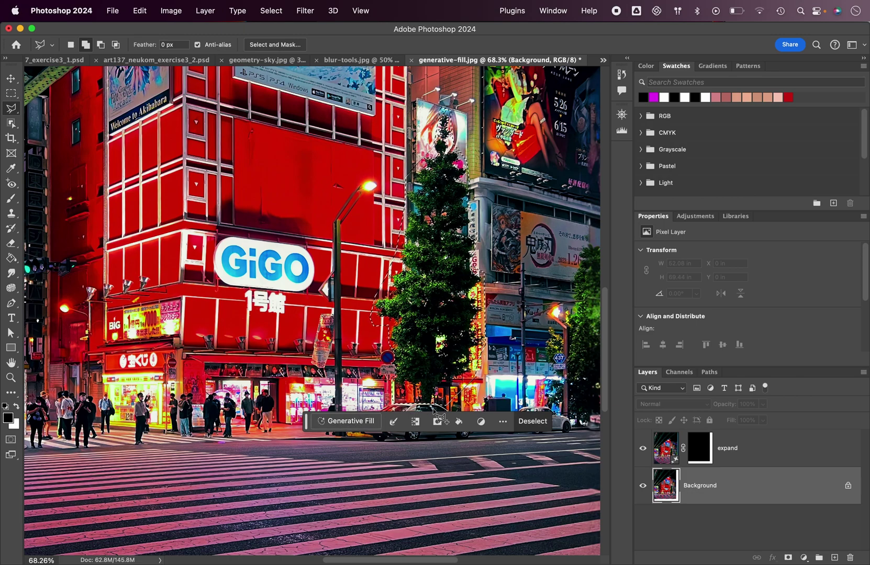
- Replace the selected tree using Generative Fill with the prompt "remove"
click(357, 426)
text(remove)
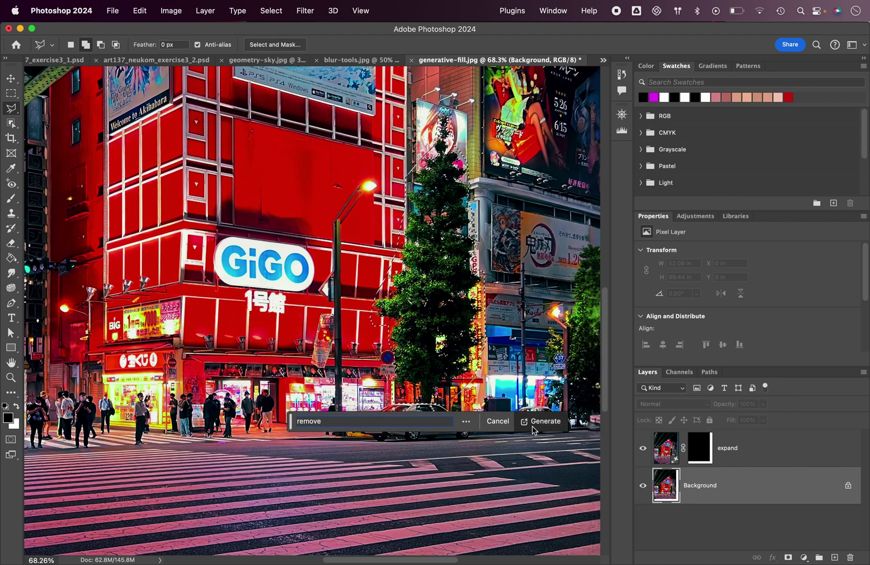
click(544, 422)
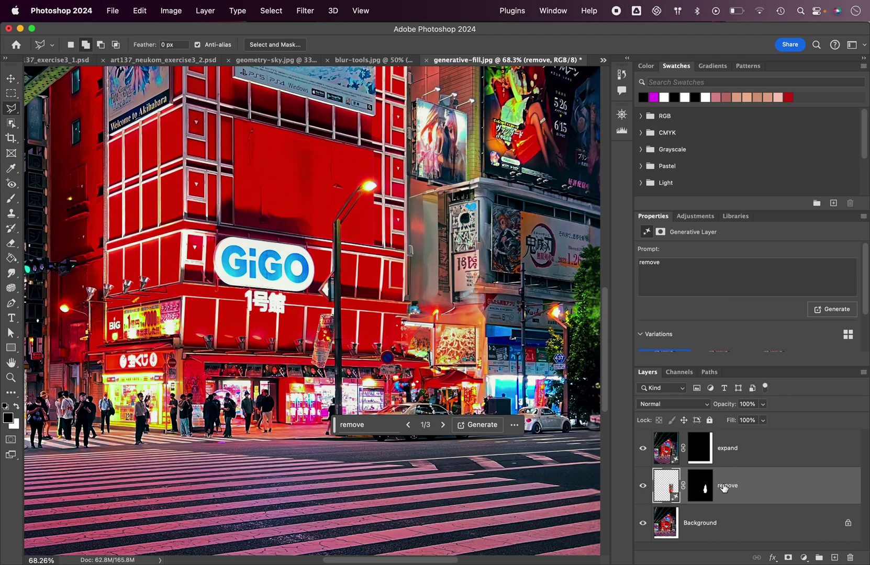
- Compare the street scene with and without the tree by toggling the remove layer's visibility, leaving it visible
scroll(398, 282, up, 5)
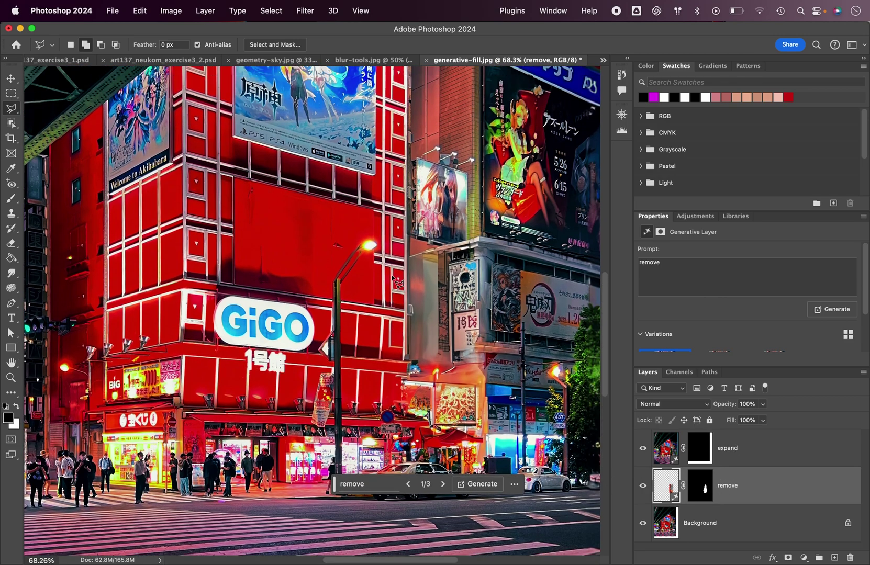
scroll(396, 283, down, 5)
click(644, 486)
click(643, 486)
click(643, 486)
click(643, 486)
click(643, 486)
click(643, 486)
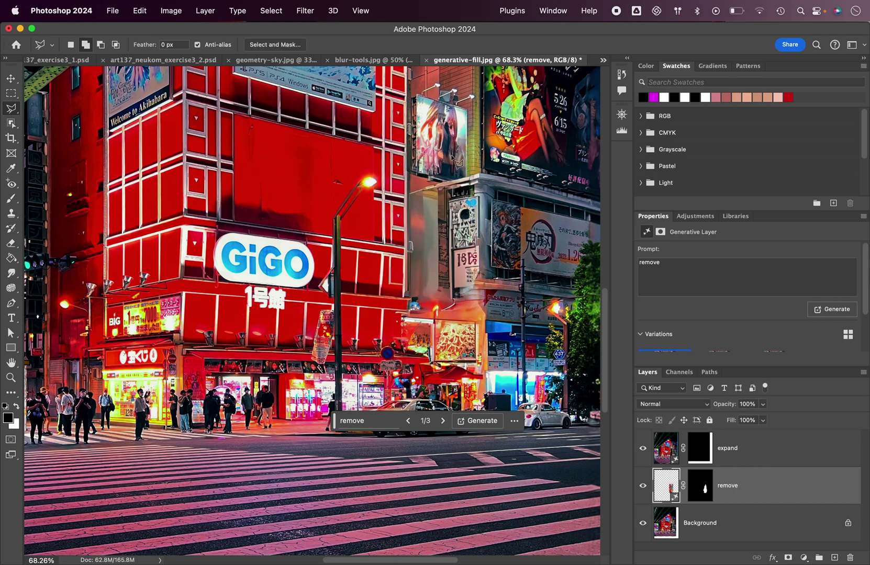
click(643, 487)
click(643, 486)
click(643, 486)
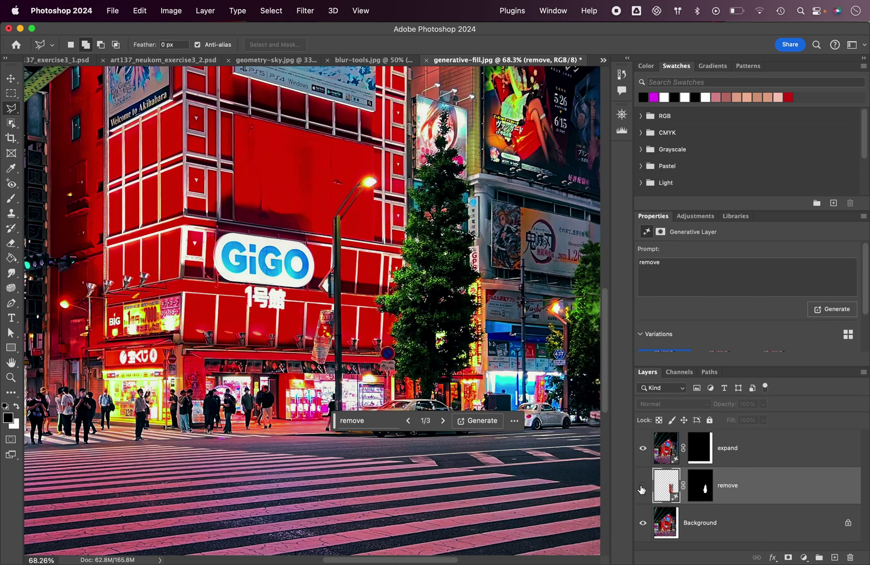
click(642, 488)
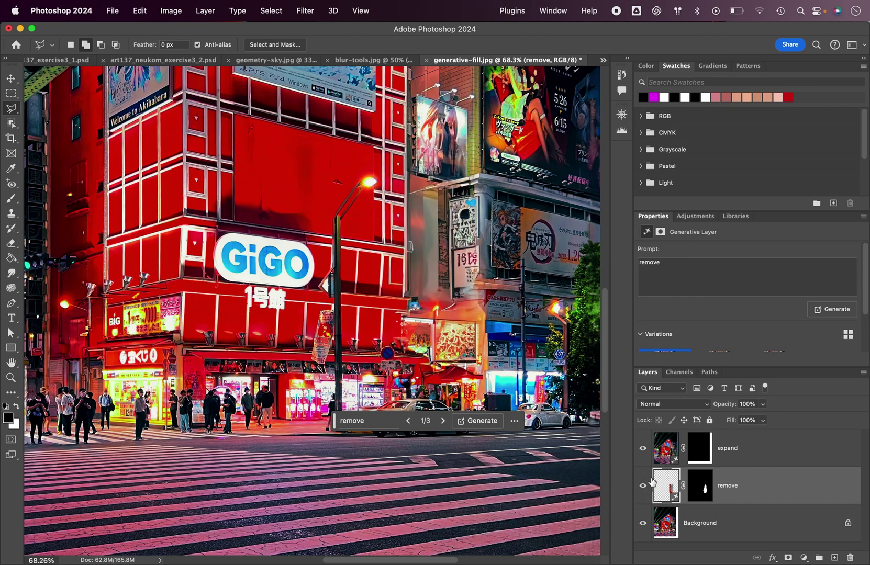
click(642, 488)
click(642, 487)
click(641, 488)
click(642, 487)
click(642, 487)
click(641, 489)
- Select a wide rectangular area with the Rectangular Marquee over the storefront and crosswalk in front of the GiGO building
key(super+minus)
key(super+minus)
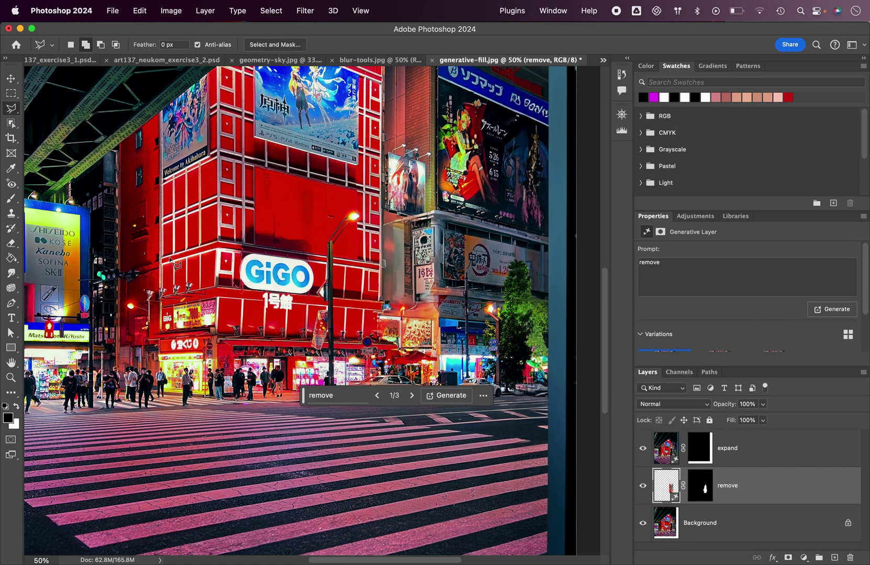
click(12, 95)
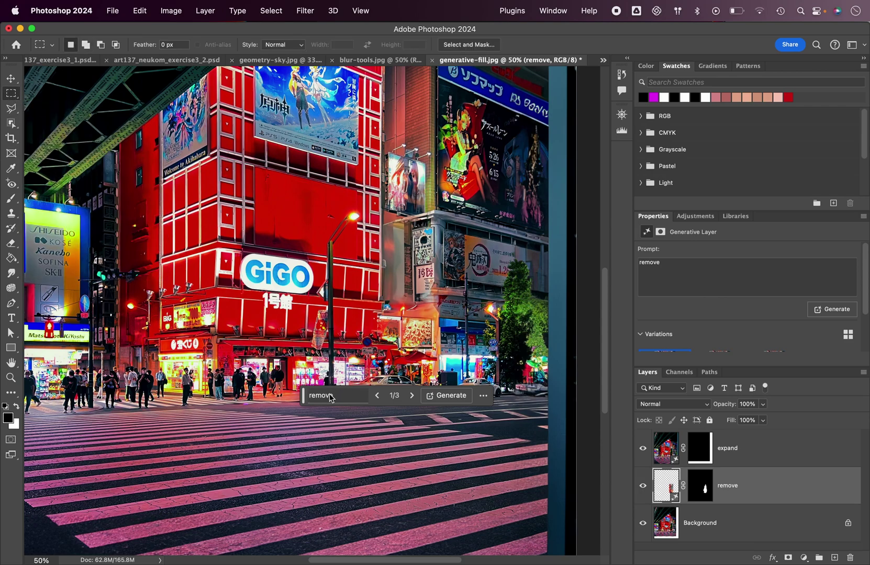
scroll(328, 398, down, 1)
scroll(284, 392, down, 2)
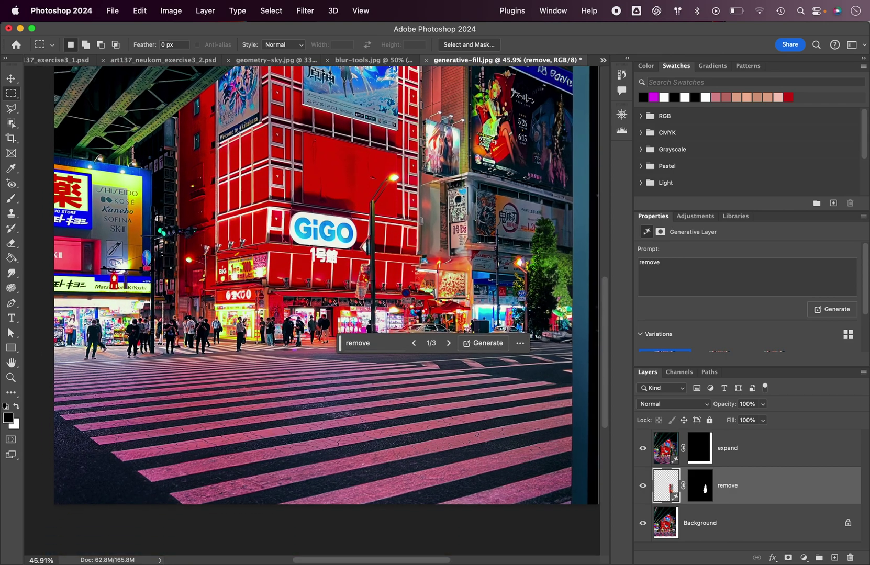
drag(255, 294, 300, 359)
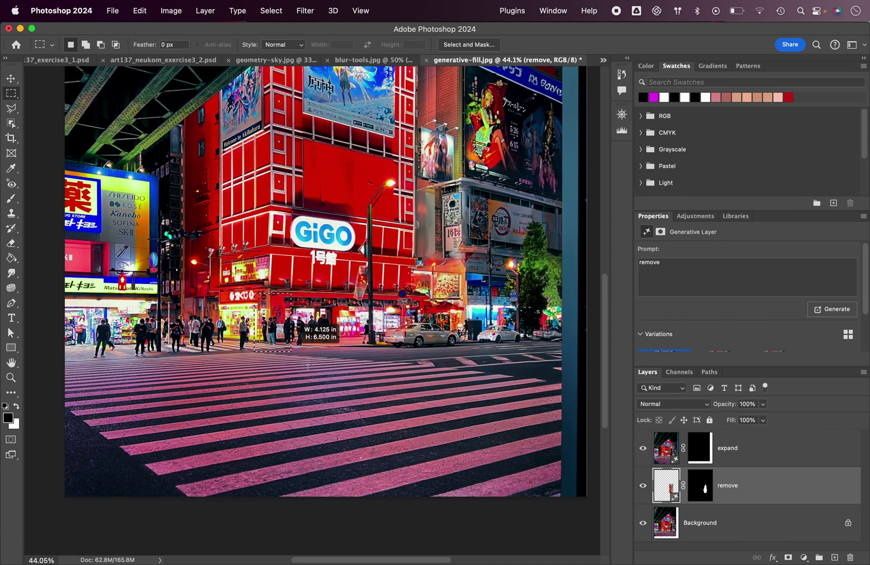
drag(397, 385, 477, 402)
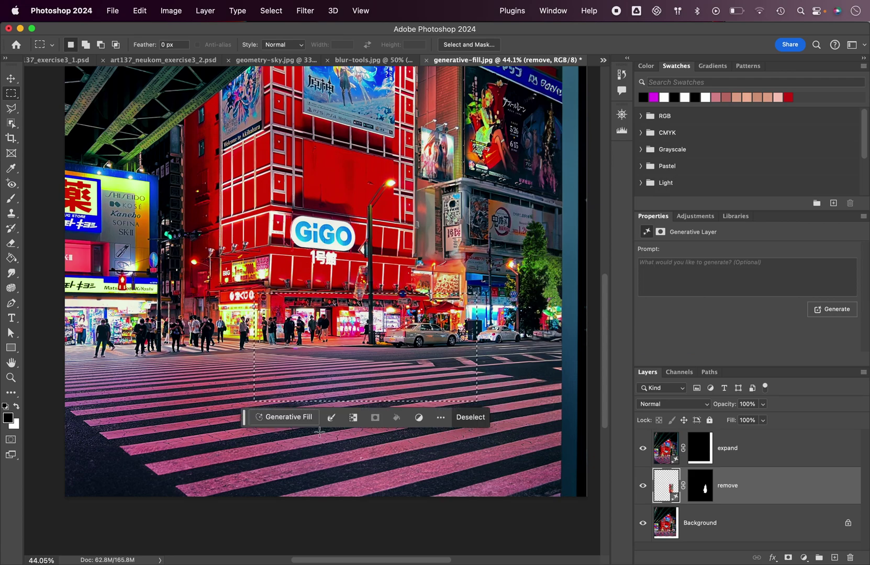
- Fill the selected street area using Generative Fill with the prompt "car zooming past"
click(281, 421)
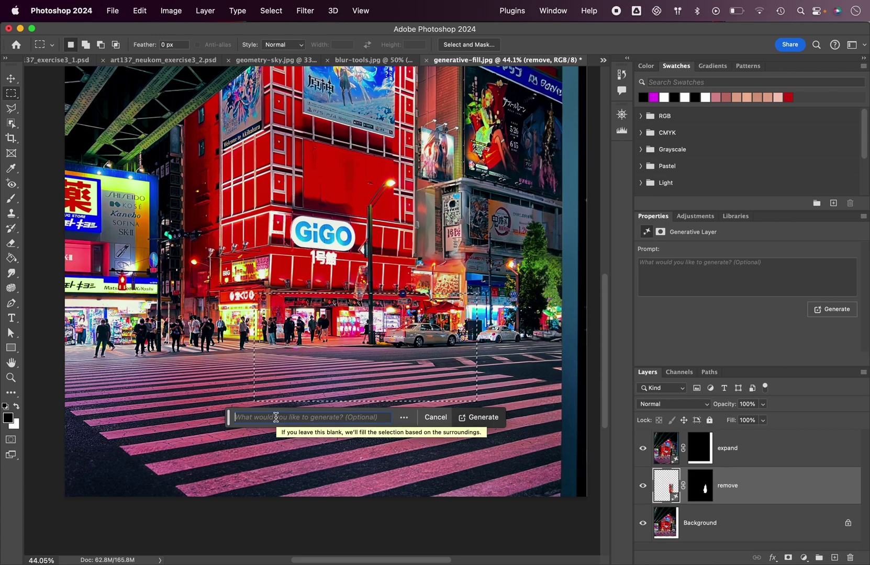
text(car z)
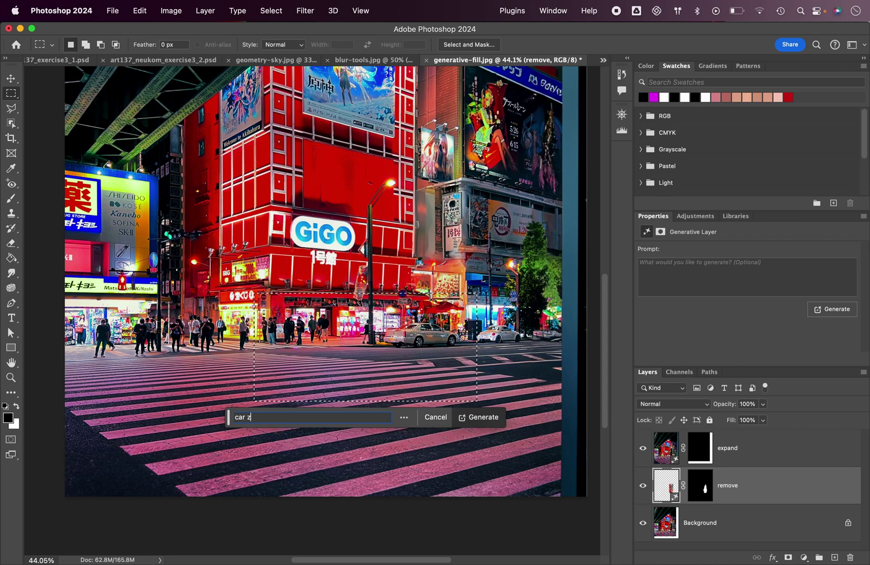
text(ooming past)
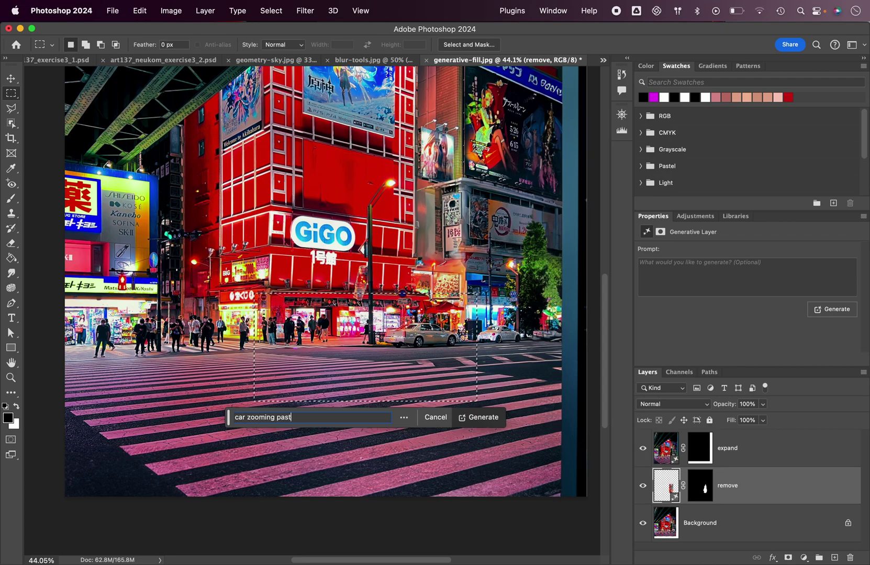
click(476, 419)
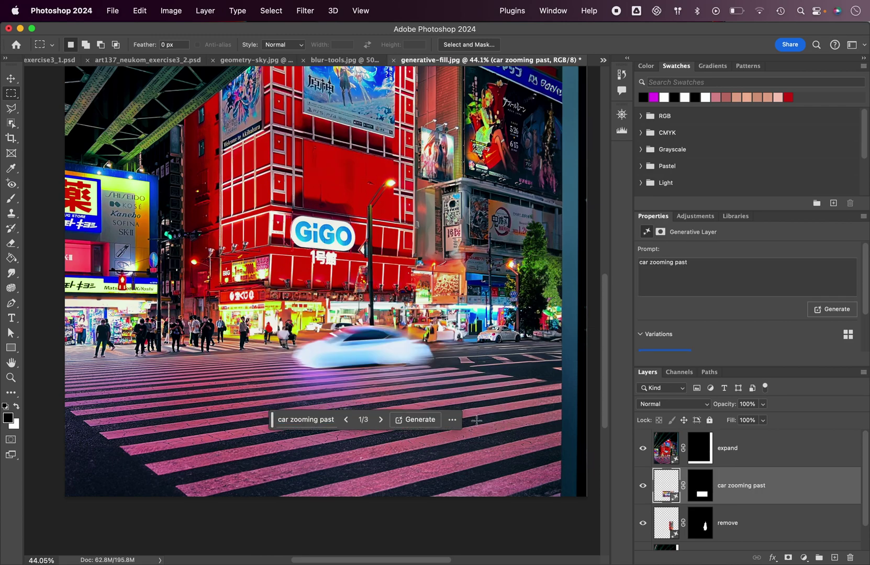
- Review the generated car variations and choose the third one, the blurred black car
drag(736, 366, 736, 437)
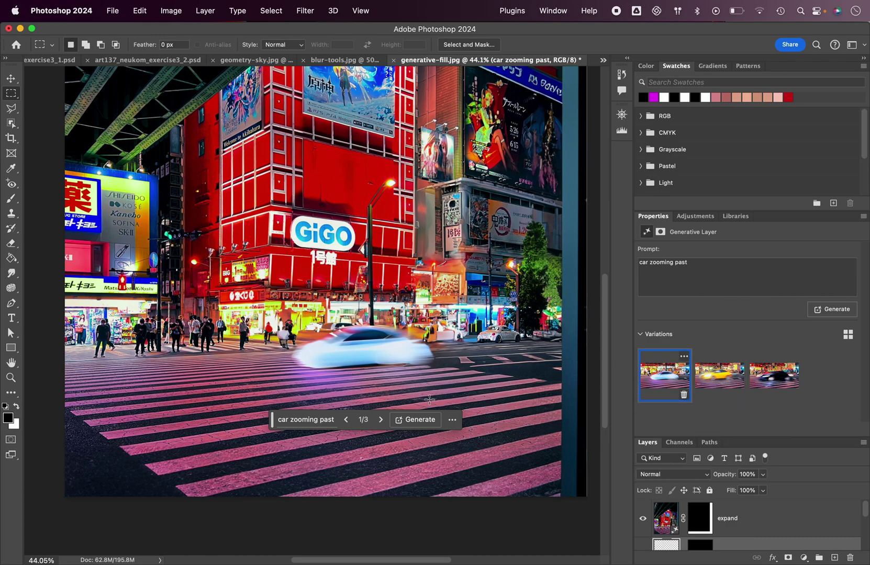
click(381, 420)
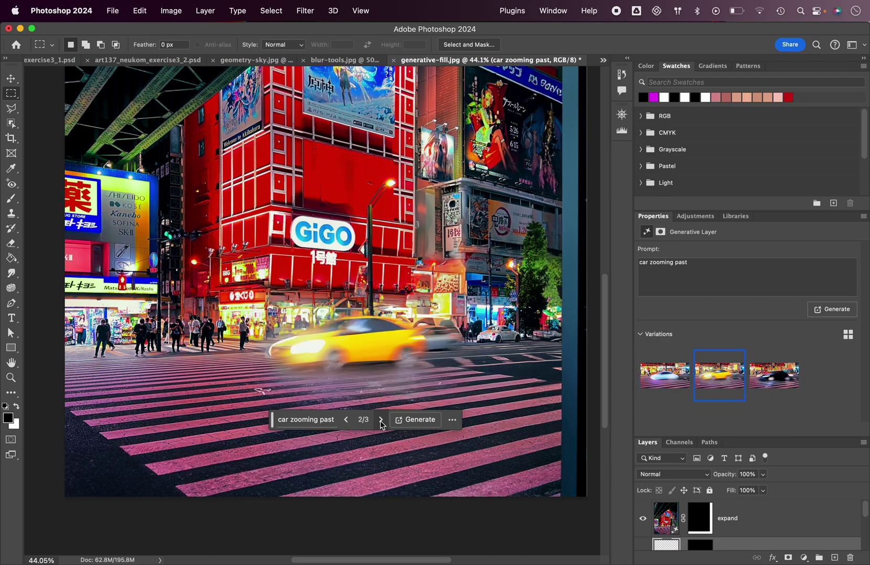
click(380, 421)
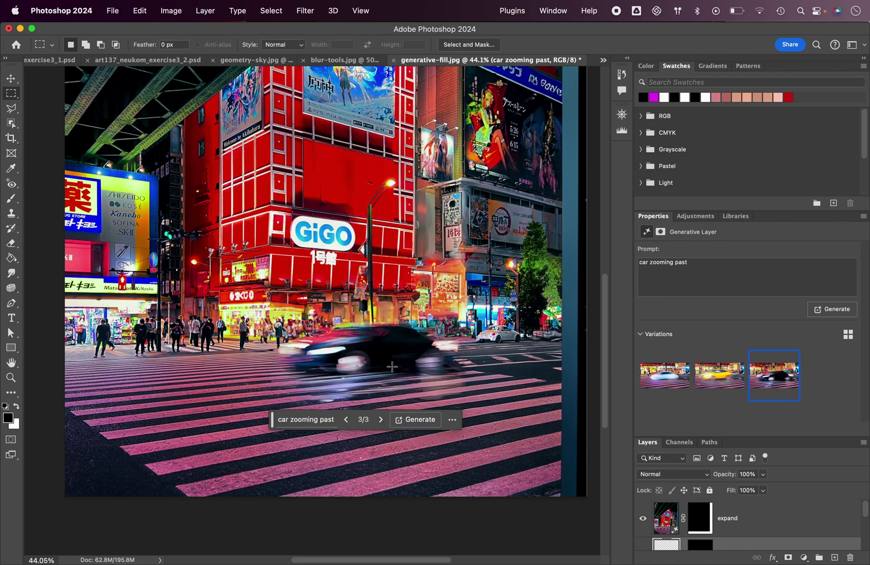
- Compare the street with and without the generated car by toggling the car zooming past layer's visibility, leaving it visible
scroll(709, 496, down, 2)
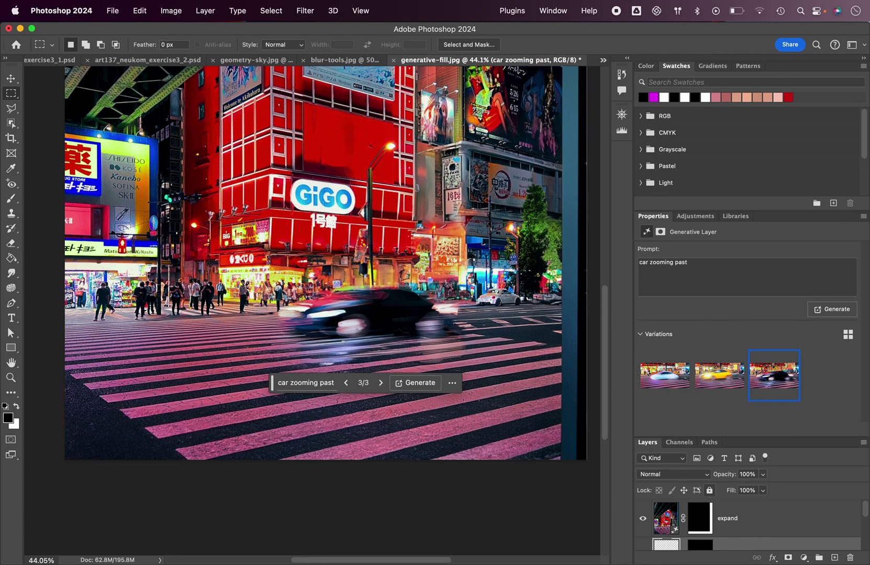
scroll(710, 497, down, 2)
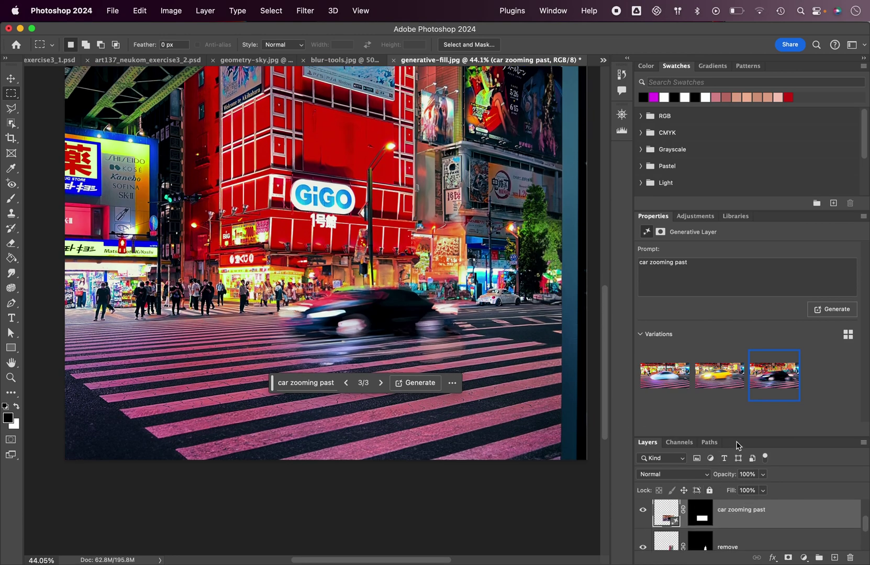
drag(736, 437, 731, 352)
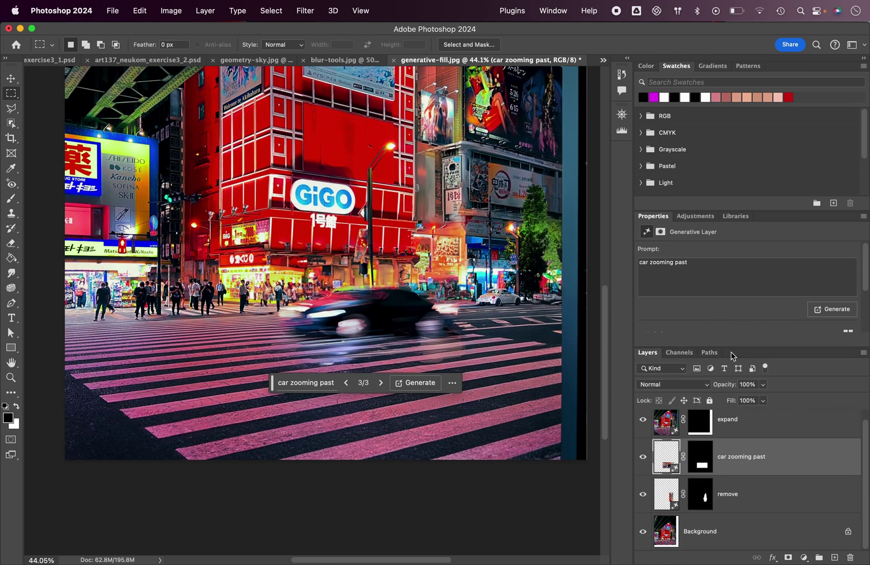
click(642, 465)
click(642, 466)
click(642, 466)
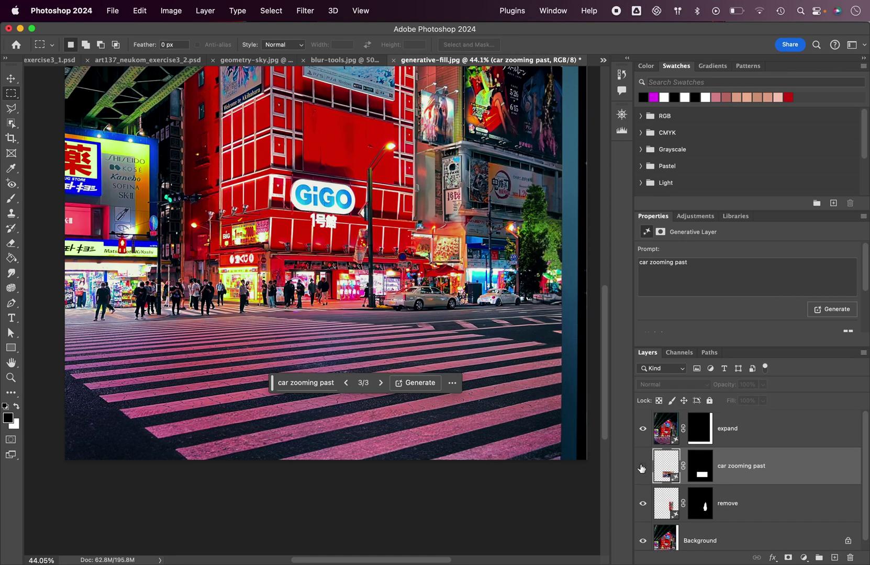
click(642, 467)
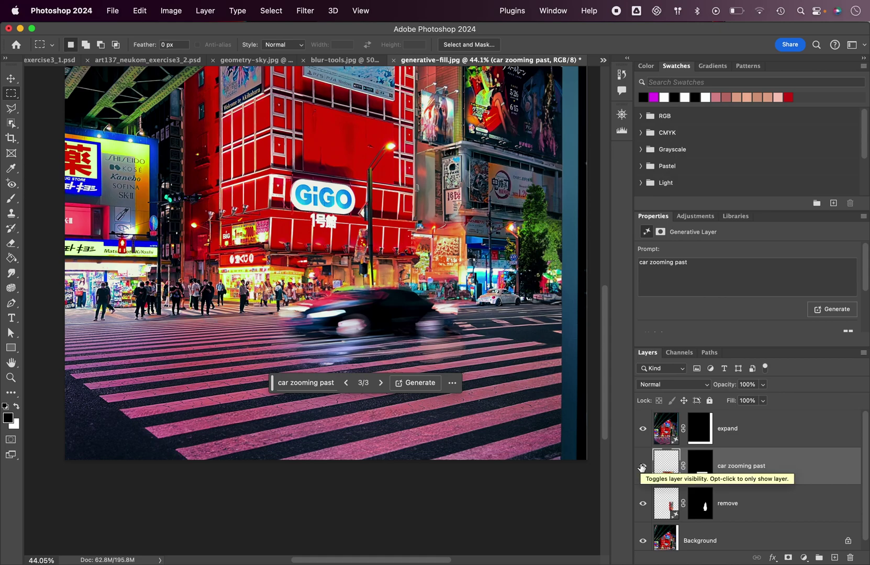
- Paint white with the 428 px soft brush on the car zooming past layer's mask, over the crosswalk just below the car
click(700, 465)
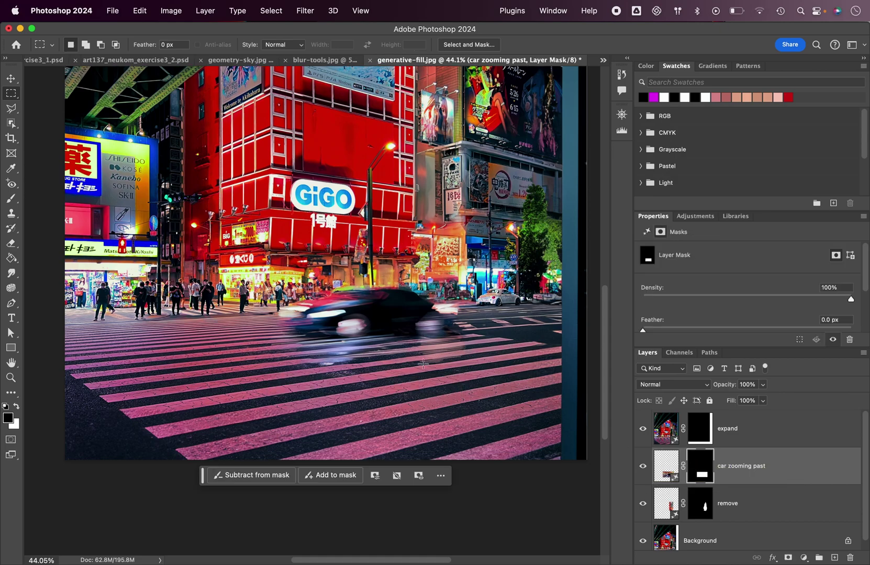
key(b)
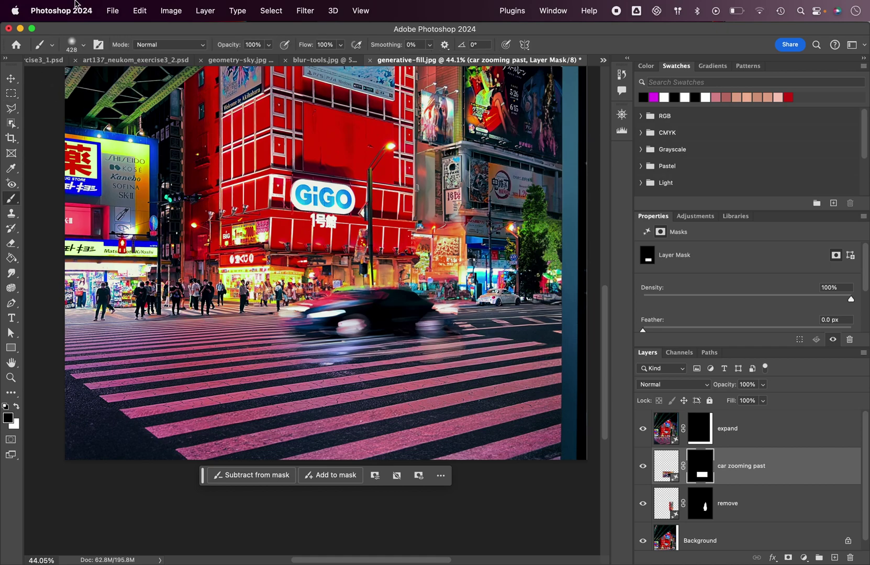
click(84, 45)
click(84, 45)
key(x)
key(super+equal)
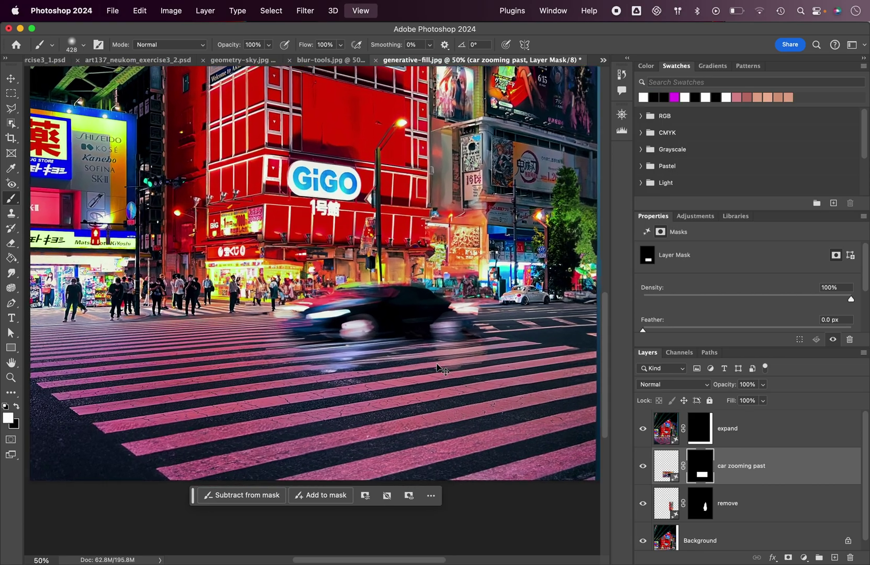
key(super+equal)
drag(427, 358, 349, 345)
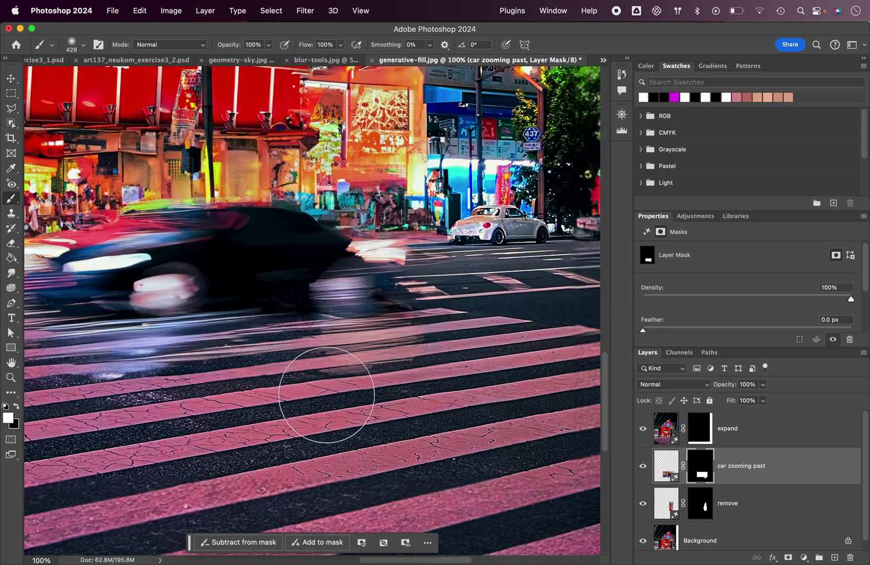
- Switch the mask painting colour to black and set the soft round brush size to 99 px
click(16, 407)
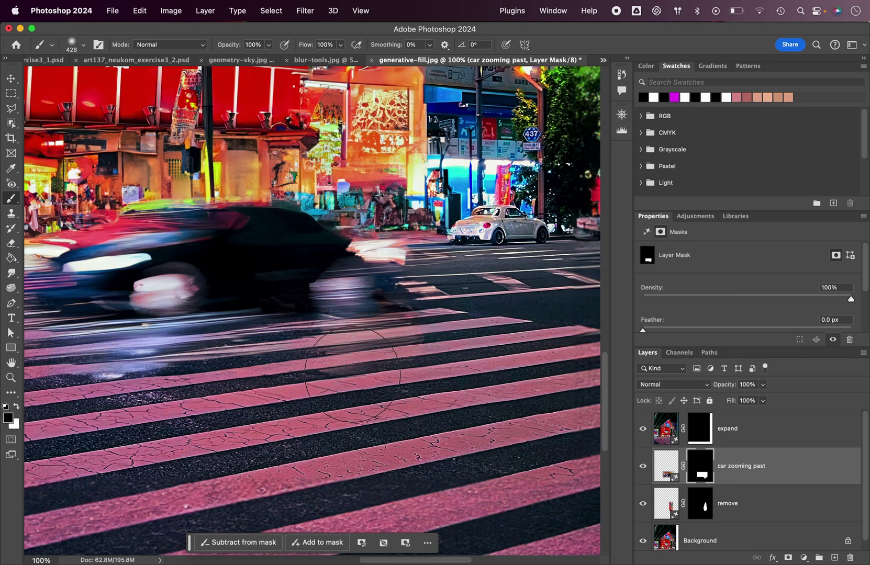
scroll(390, 374, left, 5)
scroll(390, 374, down, 2)
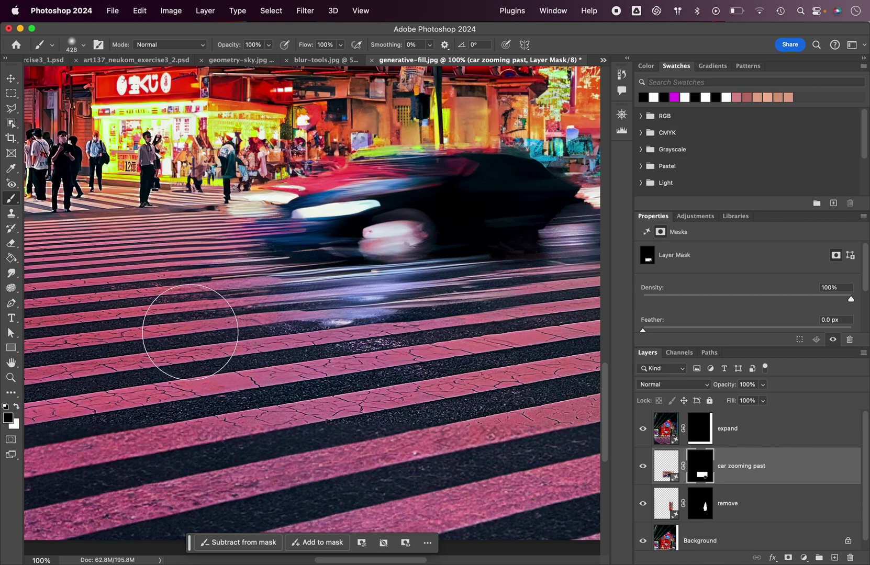
right_click(209, 322)
click(306, 116)
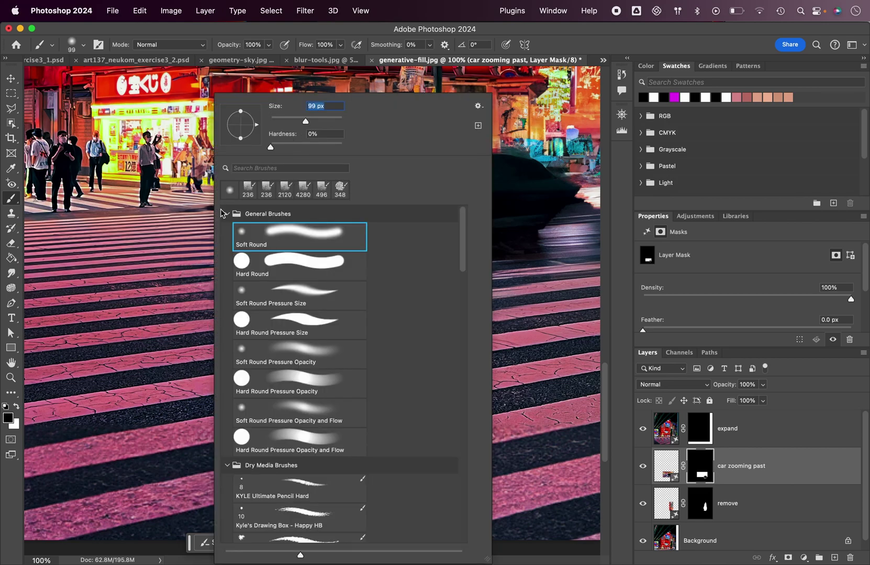
click(174, 269)
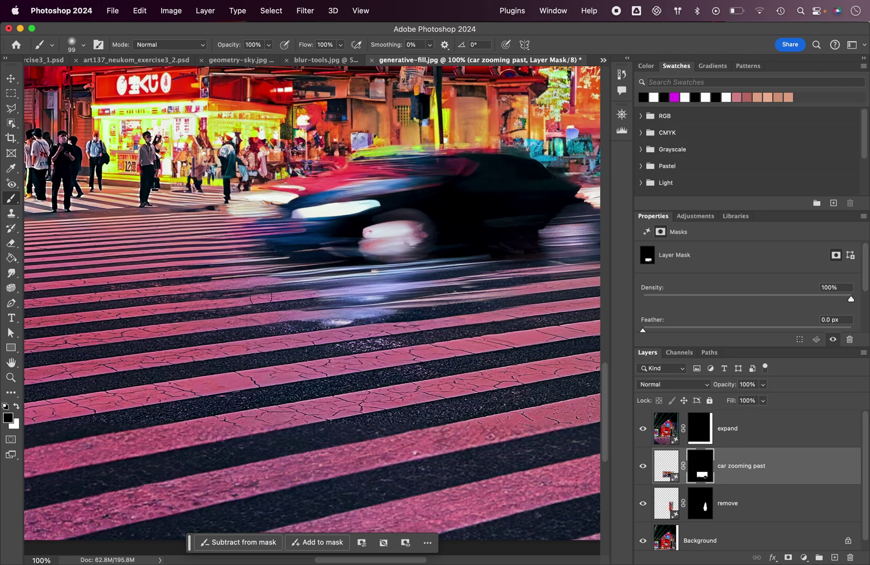
- Check the car layer by toggling its visibility, and paint black on its mask across the road reflection beneath the car
click(643, 467)
click(643, 467)
click(643, 467)
click(643, 469)
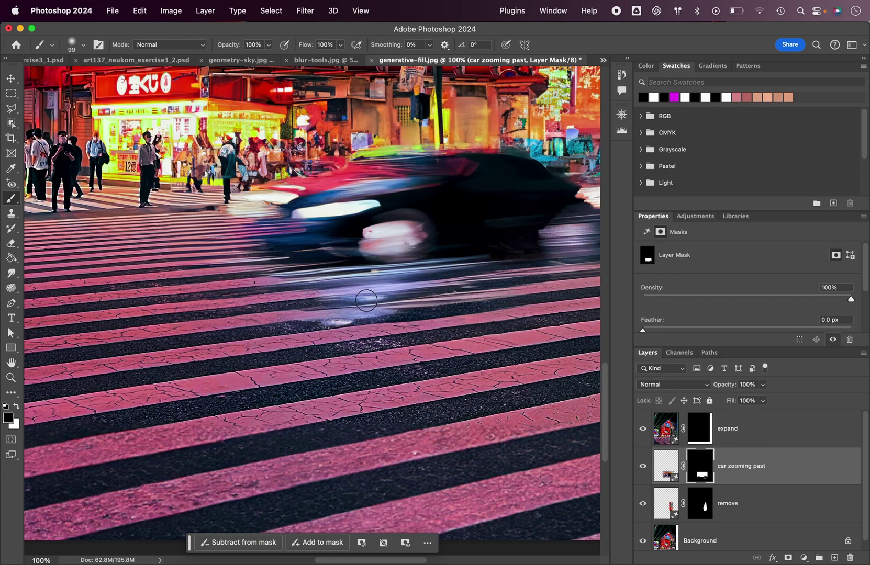
mouse_move(309, 306)
mouse_down()
mouse_move(464, 291)
mouse_move(544, 295)
mouse_up()
key(super+minus)
key(super+minus)
key(super+plus)
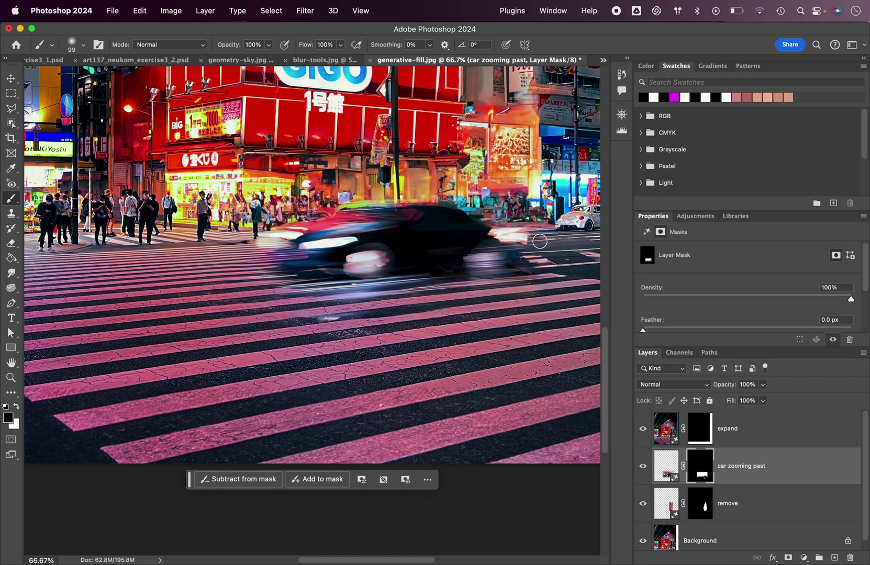
- Examine how the masked car blends with the crosswalk and storefronts, both up close and in the full image
click(11, 78)
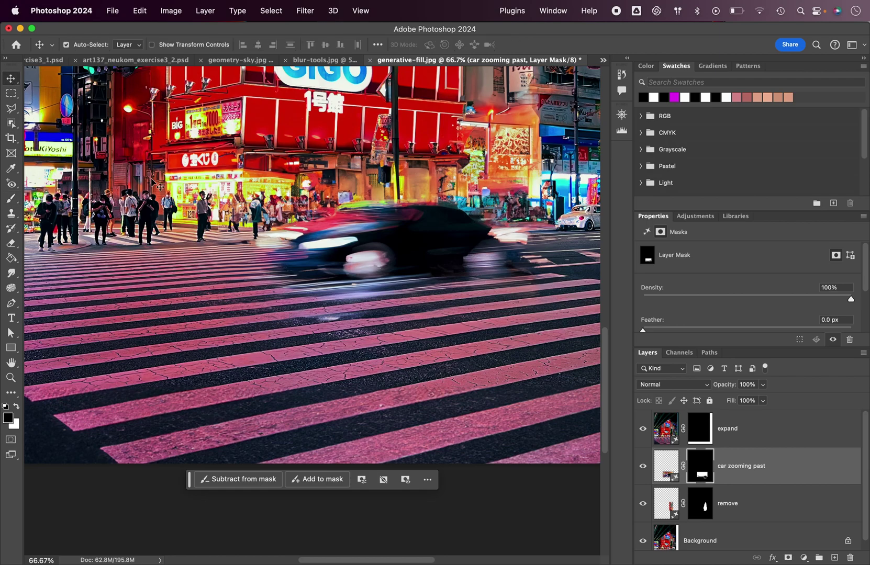
scroll(155, 184, up, 5)
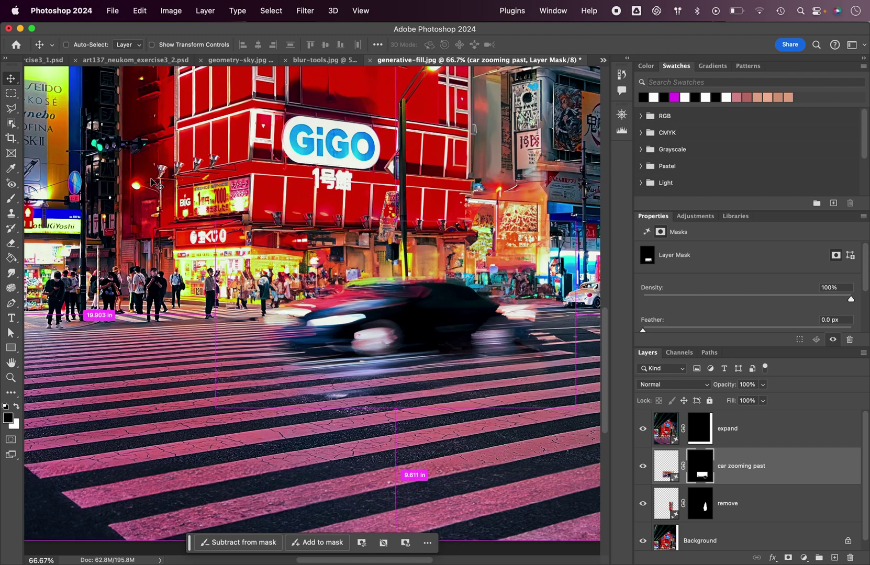
key(super+0)
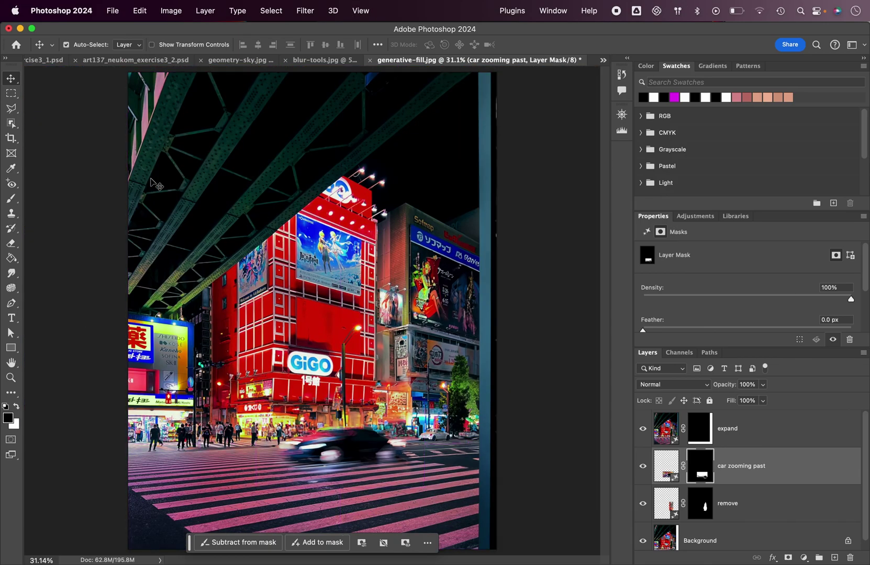
key(super+plus)
key(super+plus)
key(super+plus)
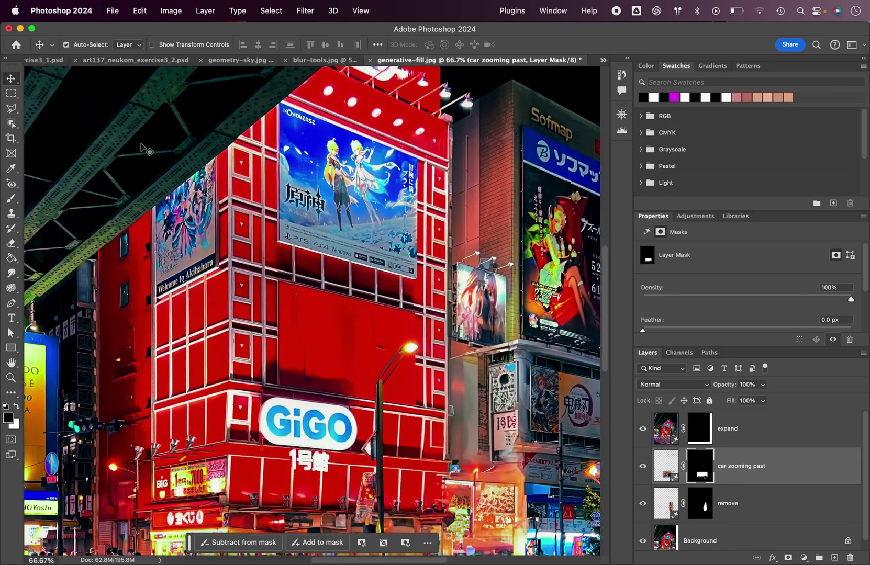
scroll(147, 147, down, 10)
key(super+plus)
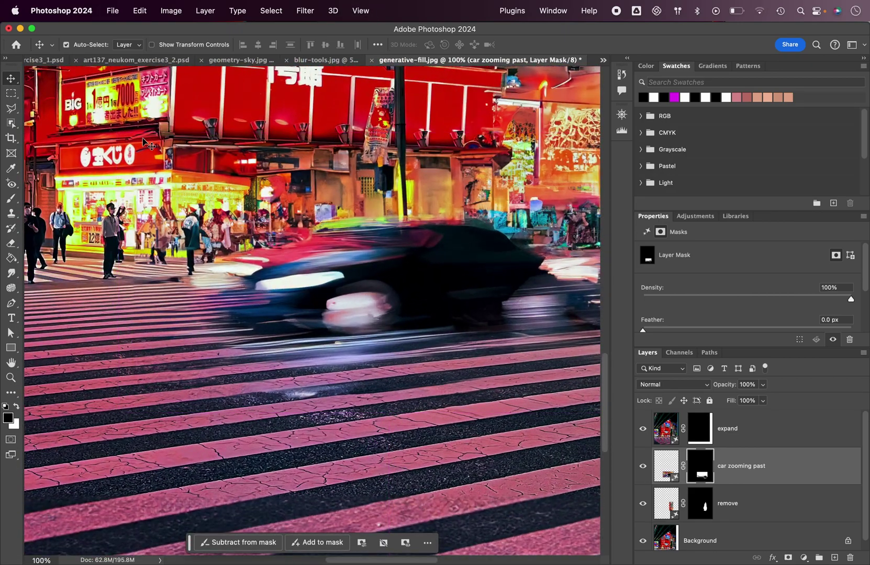
scroll(314, 230, right, 3)
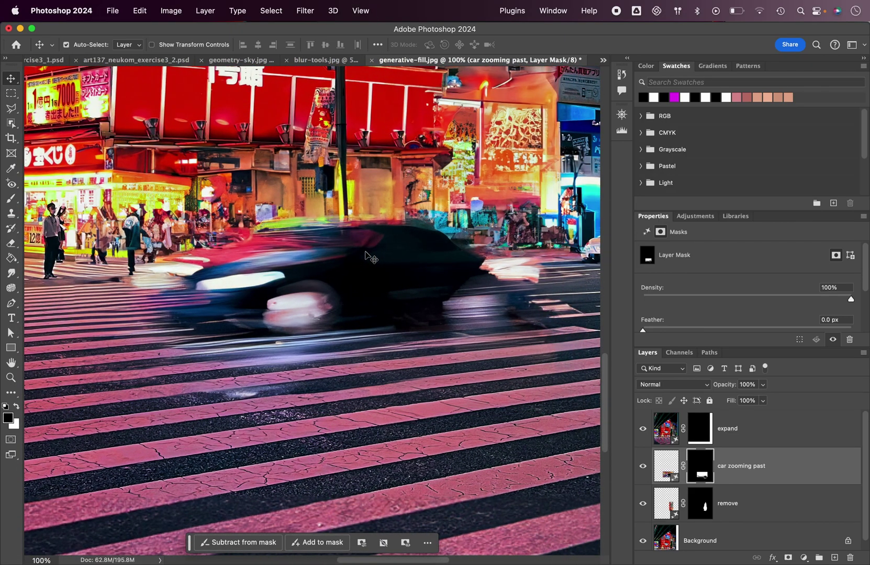
scroll(365, 253, left, 1)
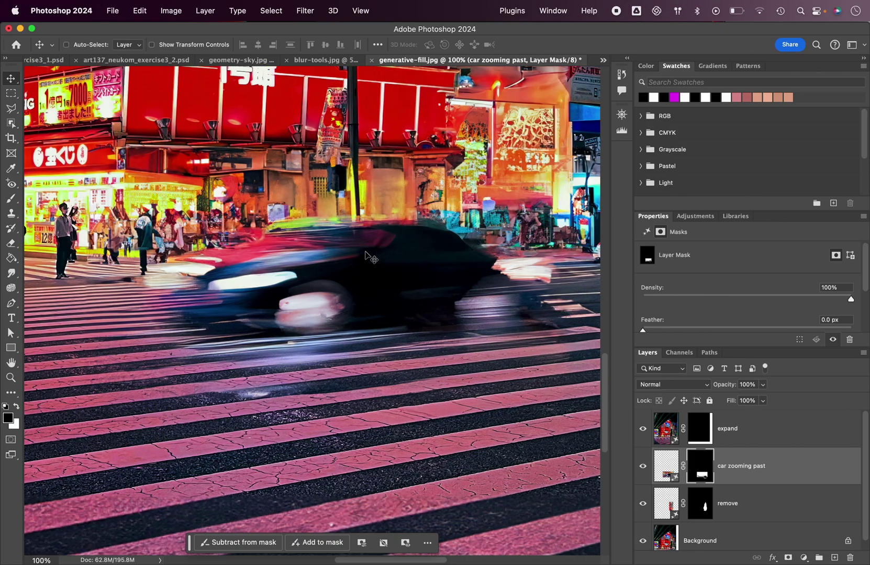
key(super+minus)
key(super+0)
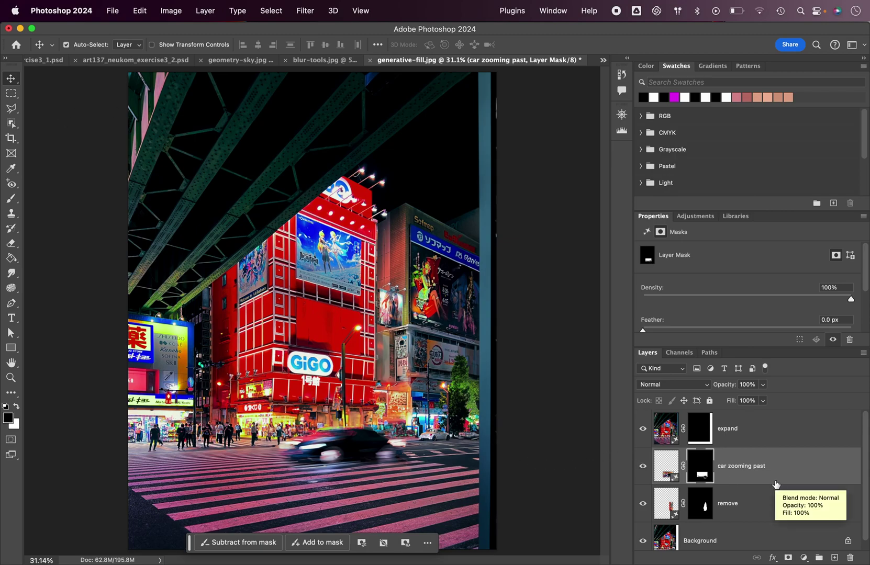
- Review the prompts of the expand and remove generative layers, finishing with the car zooming past layer selected
click(738, 430)
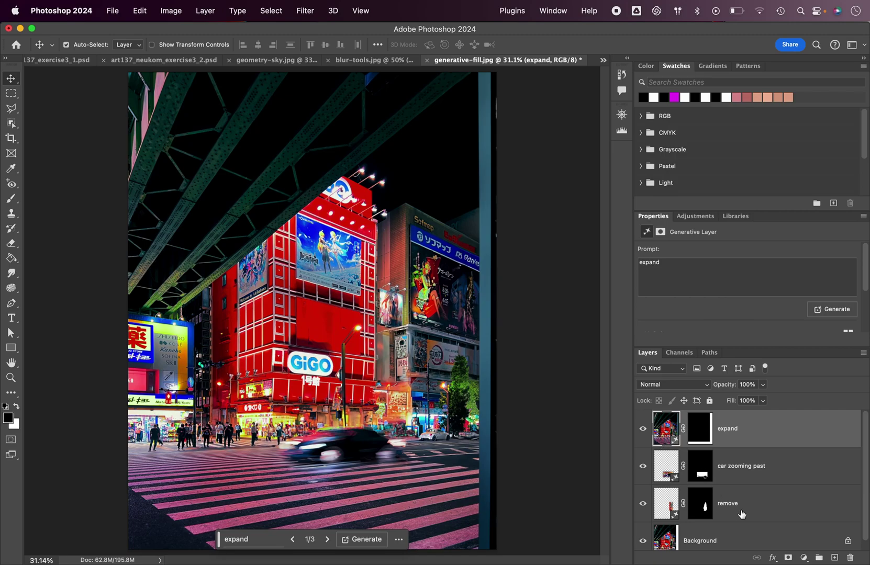
click(762, 506)
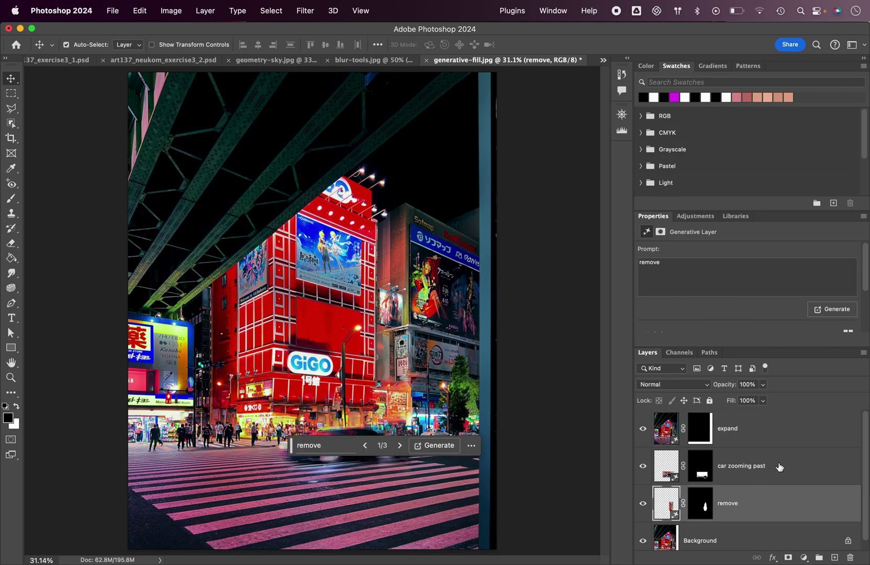
click(737, 467)
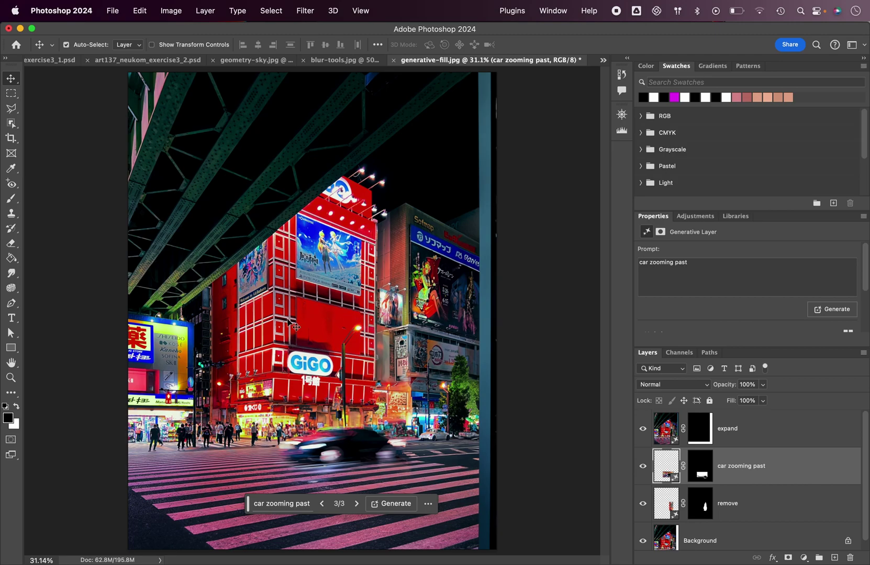
- Outline the blank red wall panel above the GiGO sign with a Polygonal Lasso selection
key(super+equal)
key(super+equal)
key(super+equal)
key(super+equal)
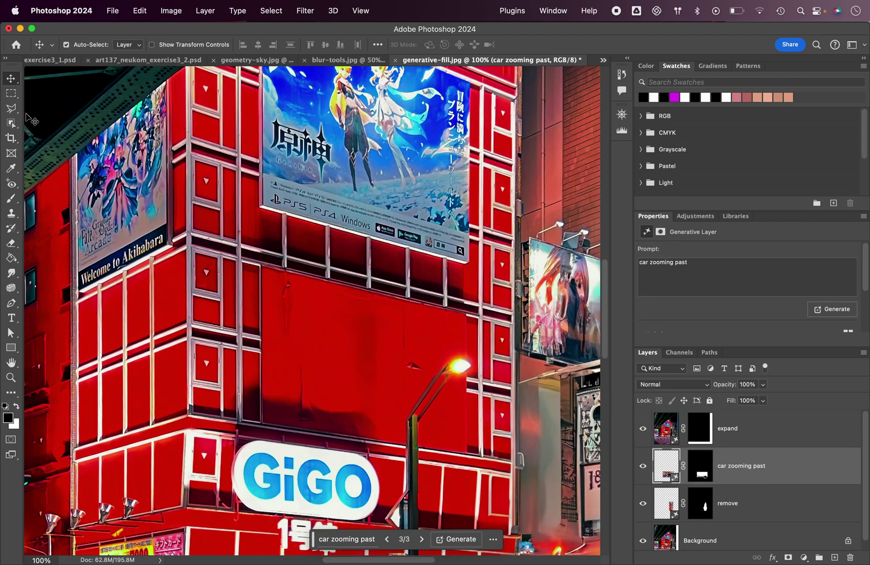
click(11, 108)
click(261, 268)
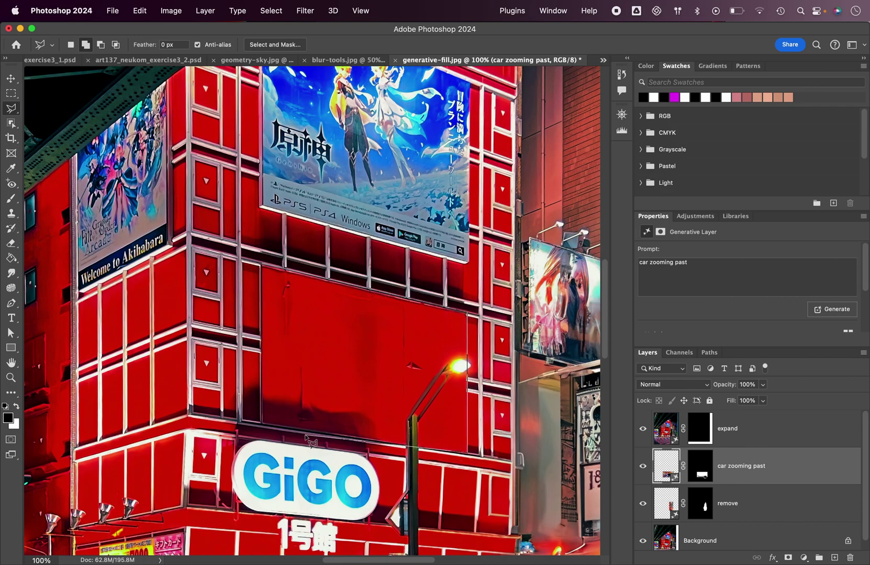
click(263, 269)
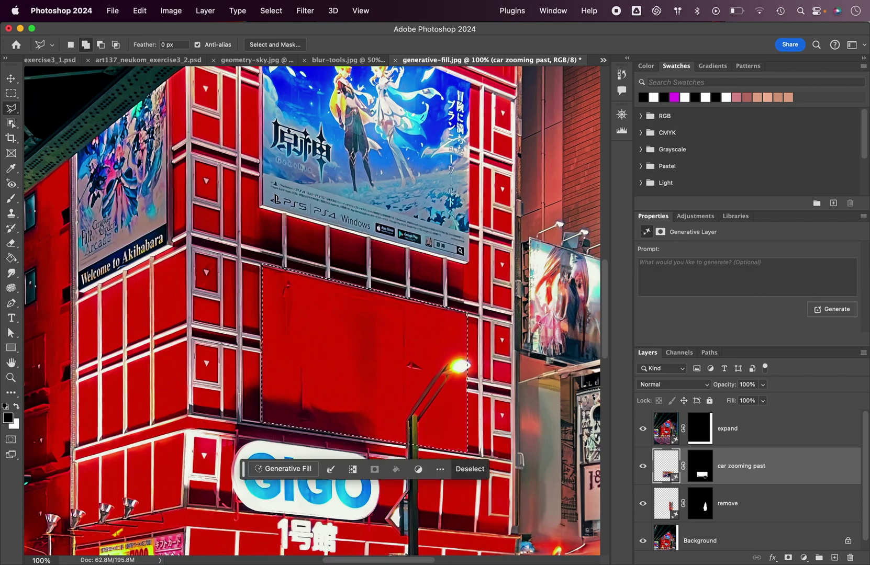
- Run Generative Fill on the selected wall panel with the prompt "add graffiti style art"
click(287, 468)
text(l)
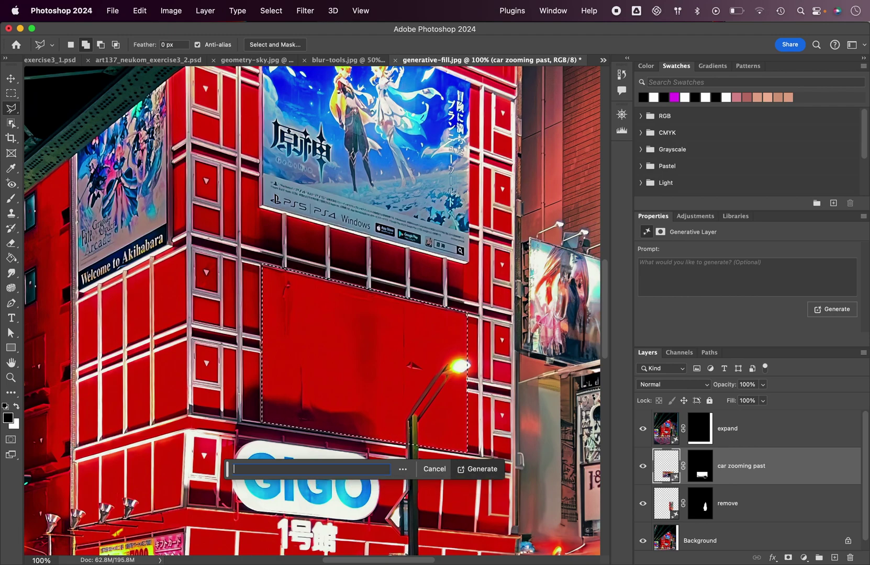
text(gra)
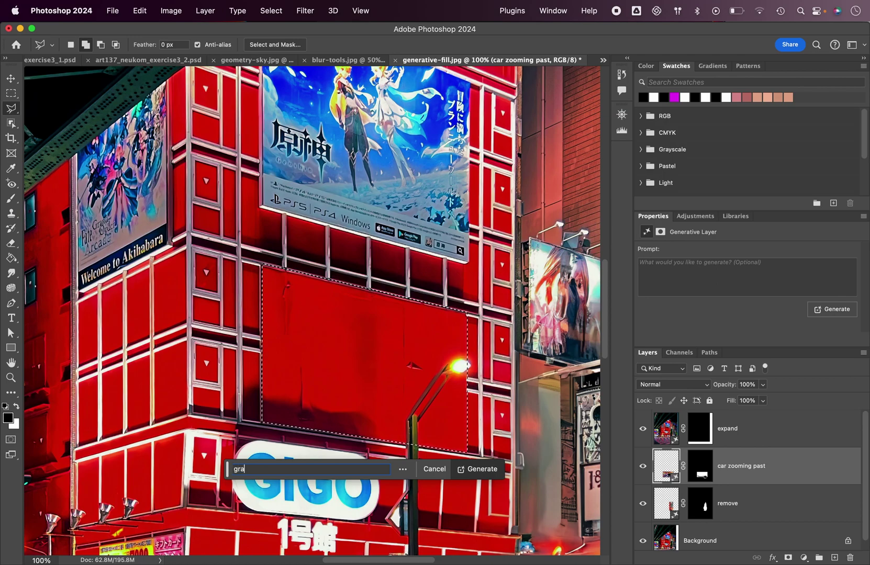
key(BackSpace)
key(BackSpace)
key(BackSpace)
text(add gra)
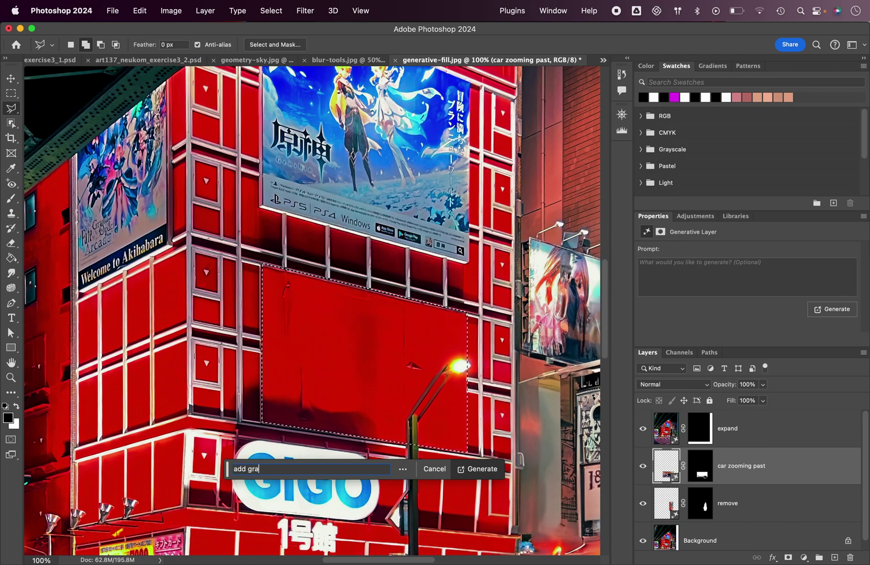
text(fitti)
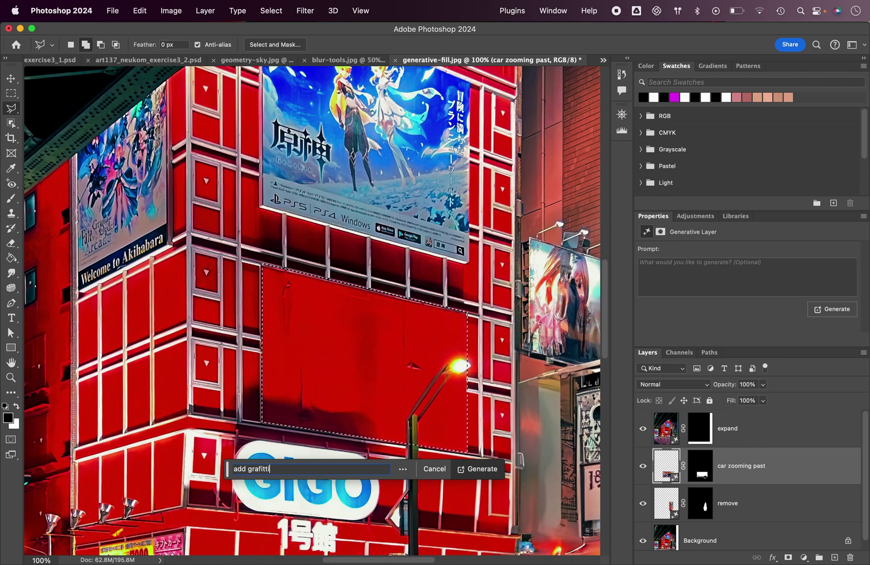
key(BackSpace)
key(BackSpace)
key(BackSpace)
key(BackSpace)
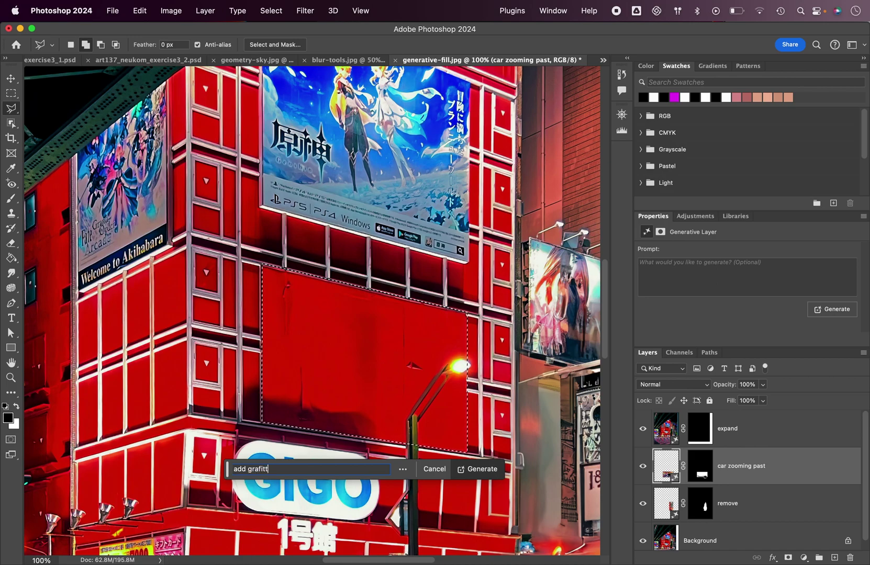
text(fiti style art)
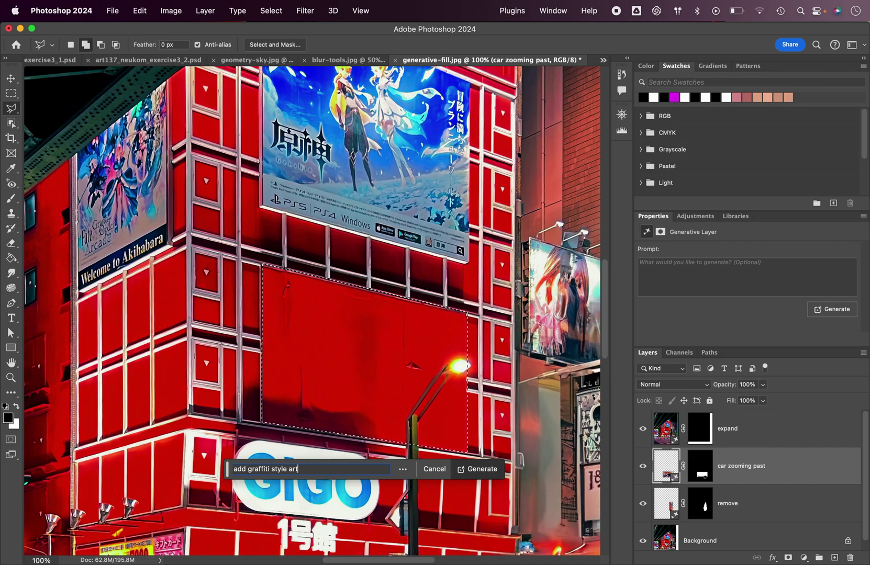
click(462, 469)
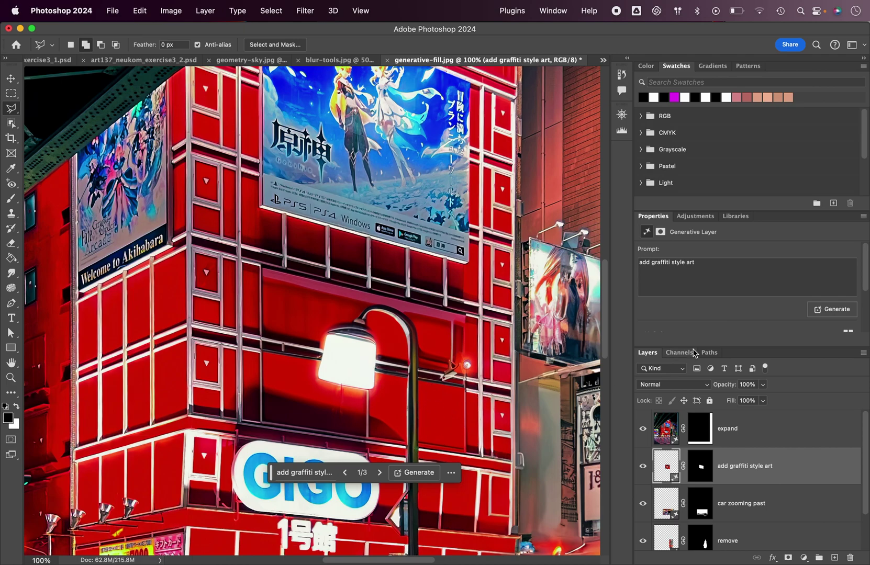
- Compare the generated graffiti variations and keep variation 2, the colourful UADA billboard
click(379, 475)
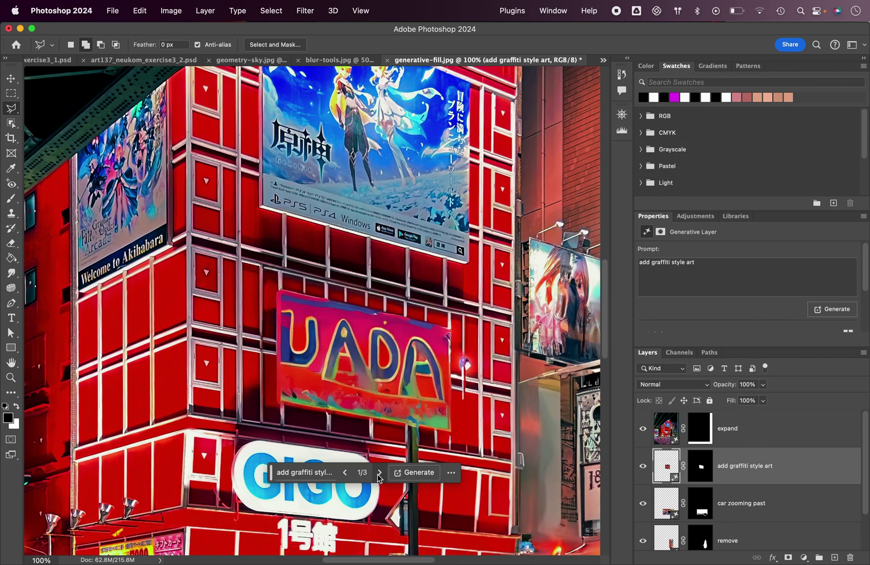
click(345, 472)
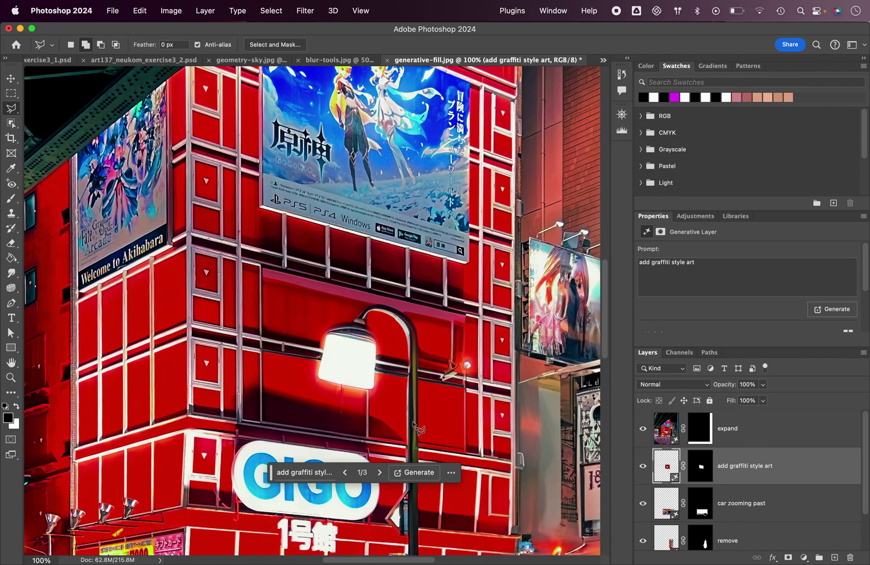
scroll(378, 376, down, 5)
scroll(378, 375, up, 4)
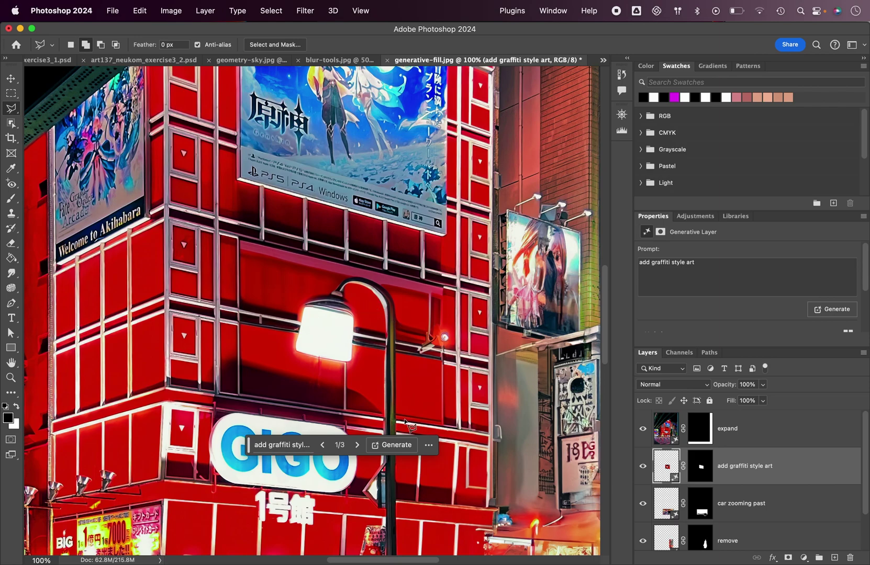
click(357, 445)
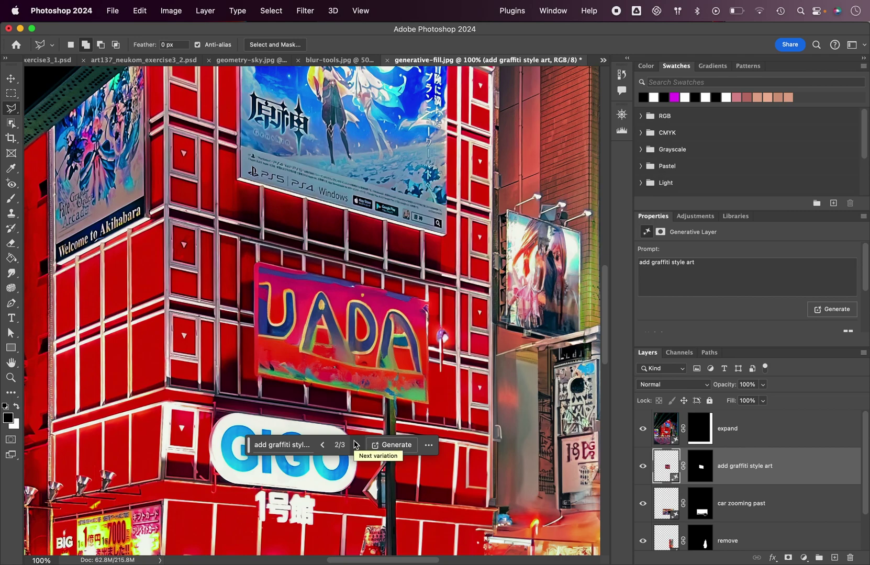
click(356, 445)
click(357, 447)
click(325, 447)
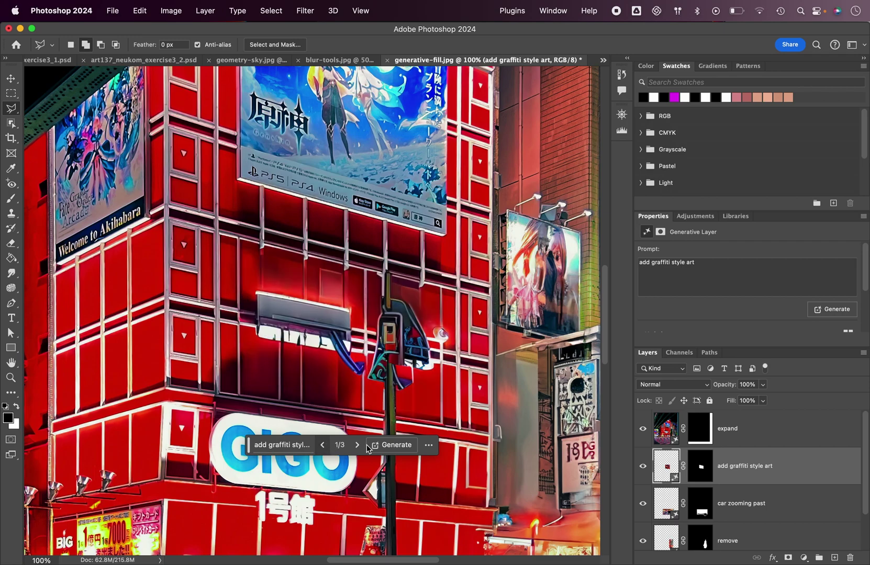
click(321, 445)
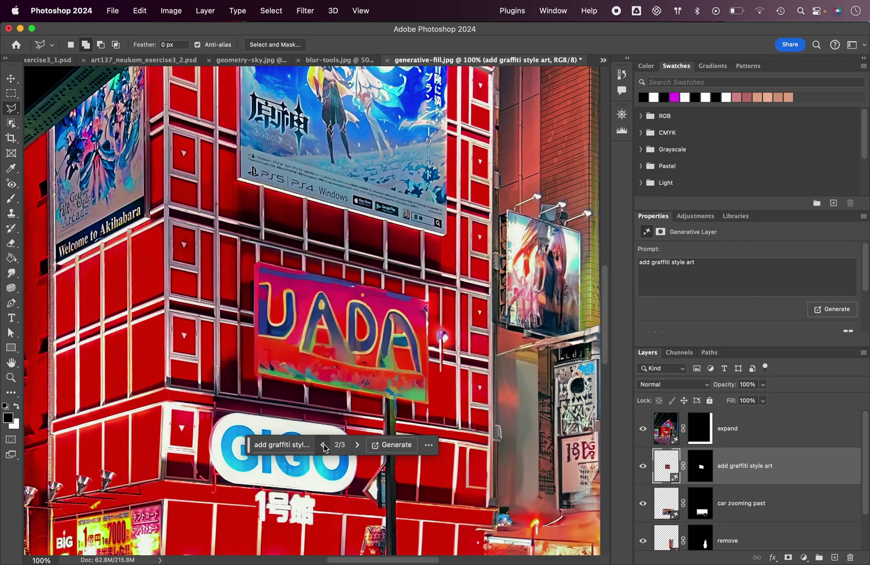
- Reveal the street lamp by painting black on the graffiti layer's mask with the 99 px brush, and restore the billboard around it with white
click(695, 472)
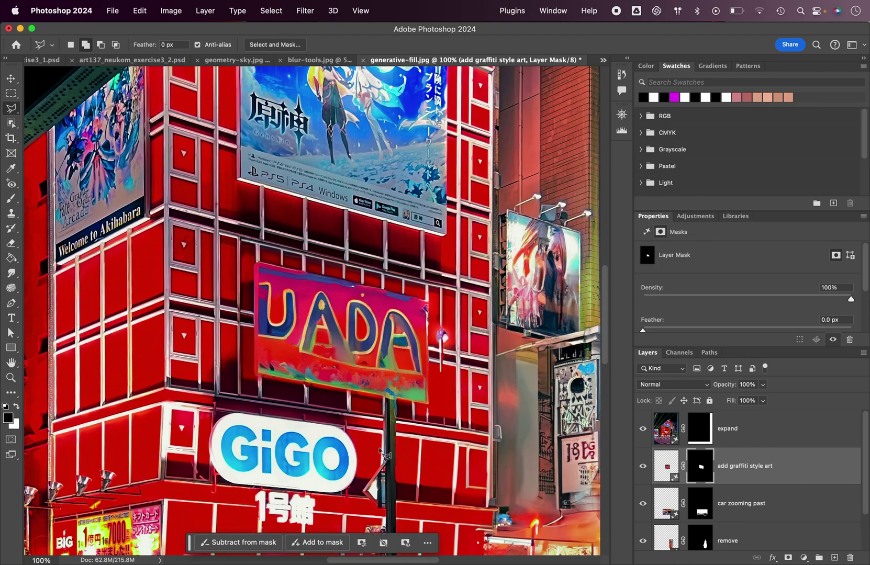
key(b)
mouse_move(398, 419)
mouse_down()
mouse_move(400, 348)
mouse_move(393, 400)
mouse_move(461, 333)
mouse_move(426, 345)
mouse_move(448, 330)
mouse_move(414, 353)
mouse_up()
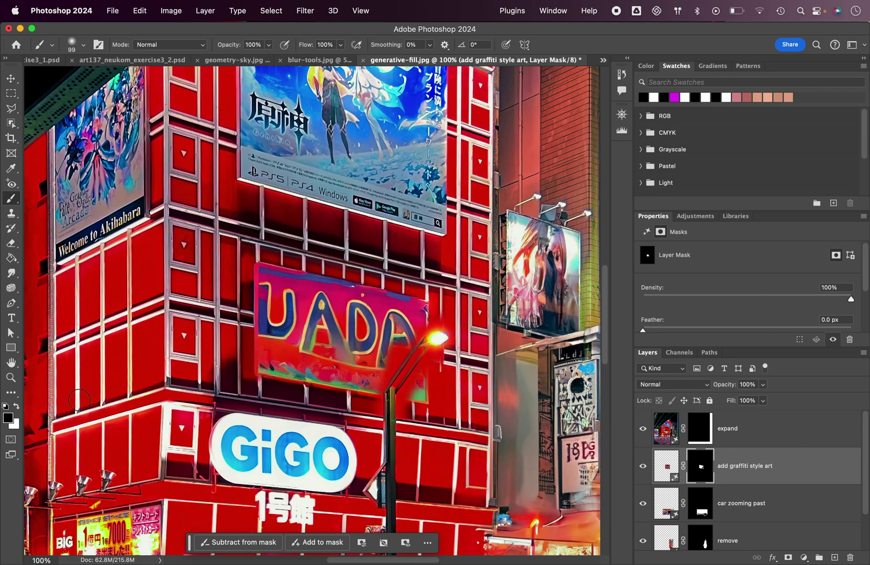
click(17, 407)
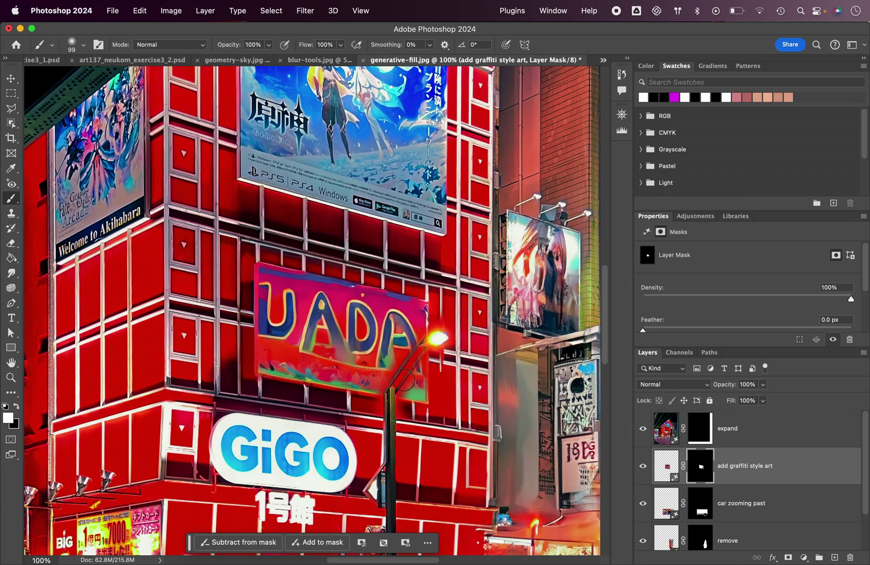
- Examine how the graffiti billboard fits into the wider street scene and review the stack of generative layers
key(super+minus)
key(super+minus)
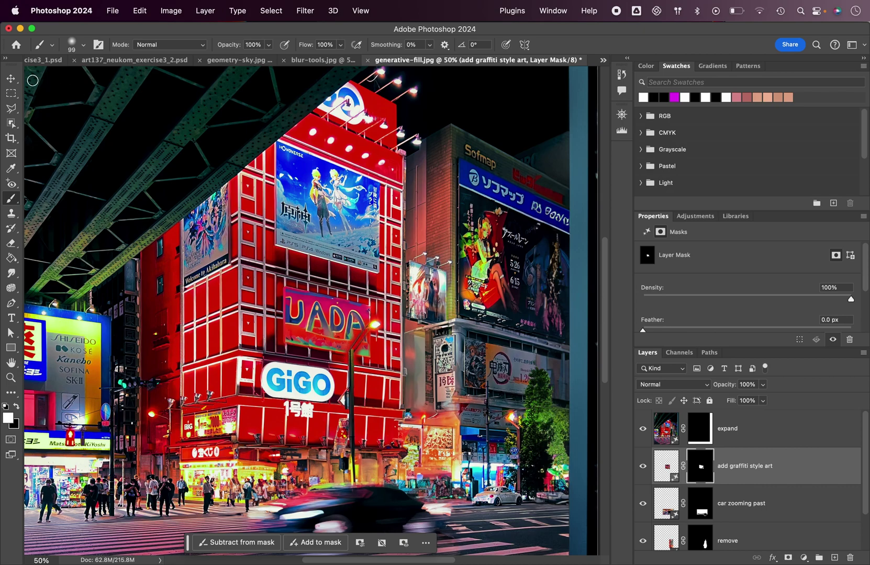
click(11, 78)
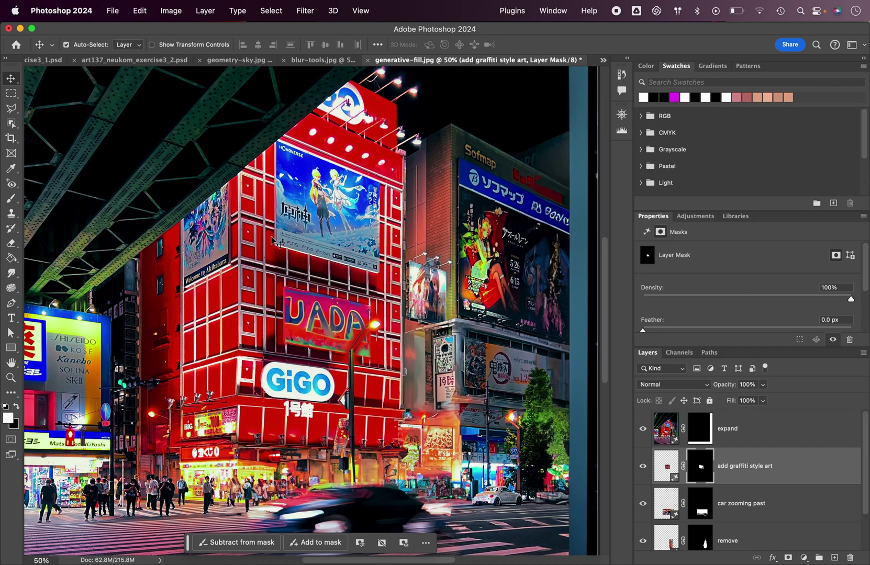
scroll(328, 296, down, 2)
scroll(329, 297, left, 2)
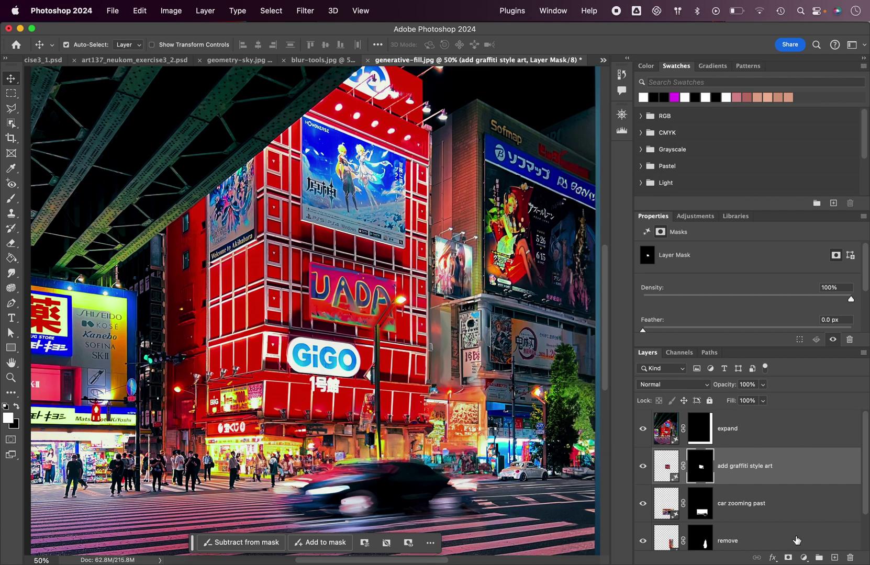
scroll(798, 498, down, 2)
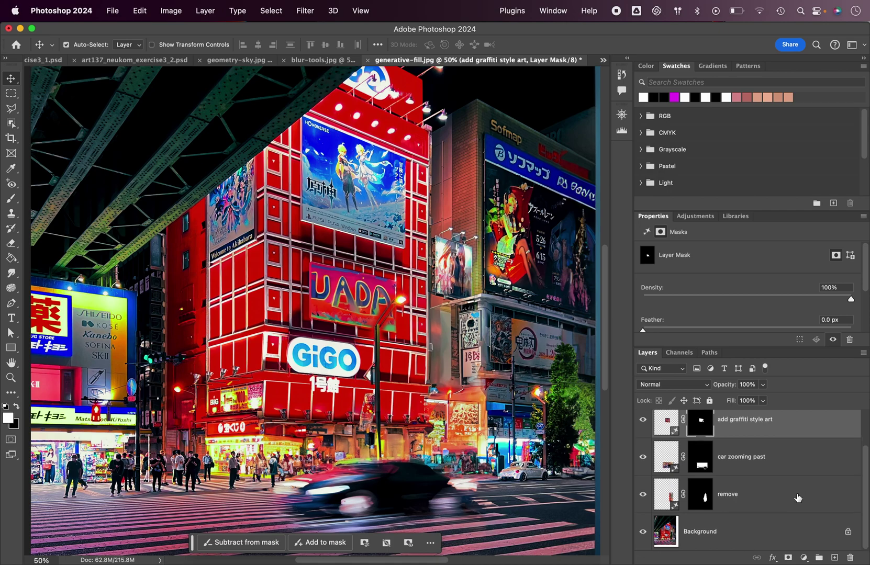
scroll(731, 538, up, 1)
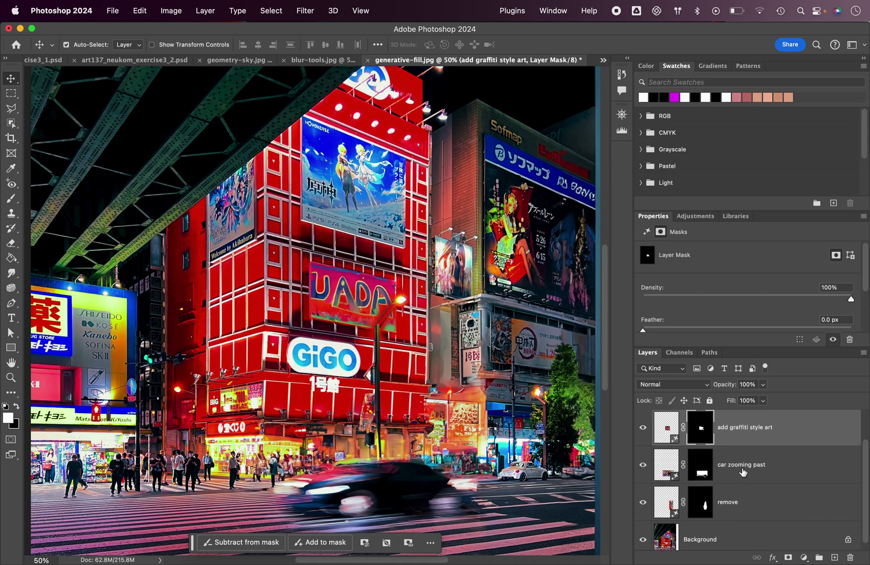
scroll(754, 434, up, 2)
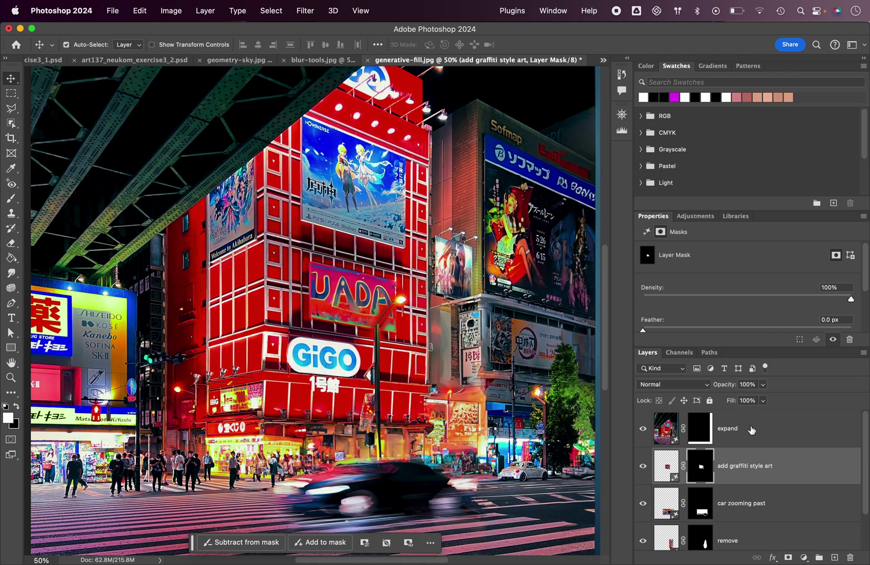
scroll(677, 449, down, 2)
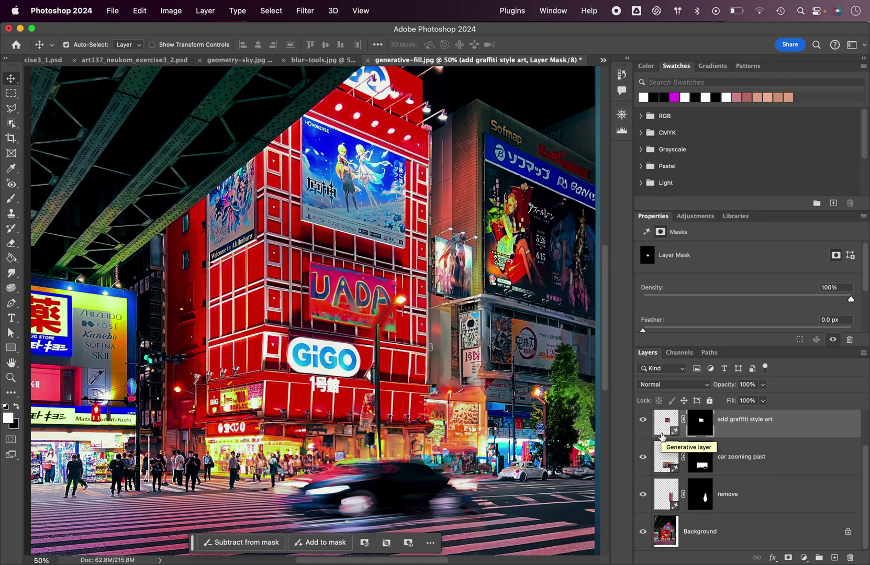
scroll(675, 460, up, 1)
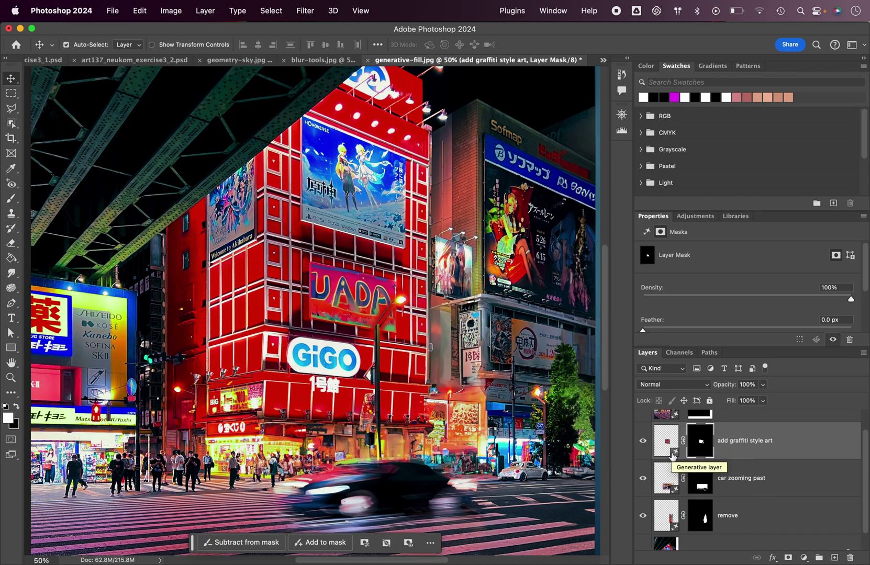
scroll(672, 445, up, 1)
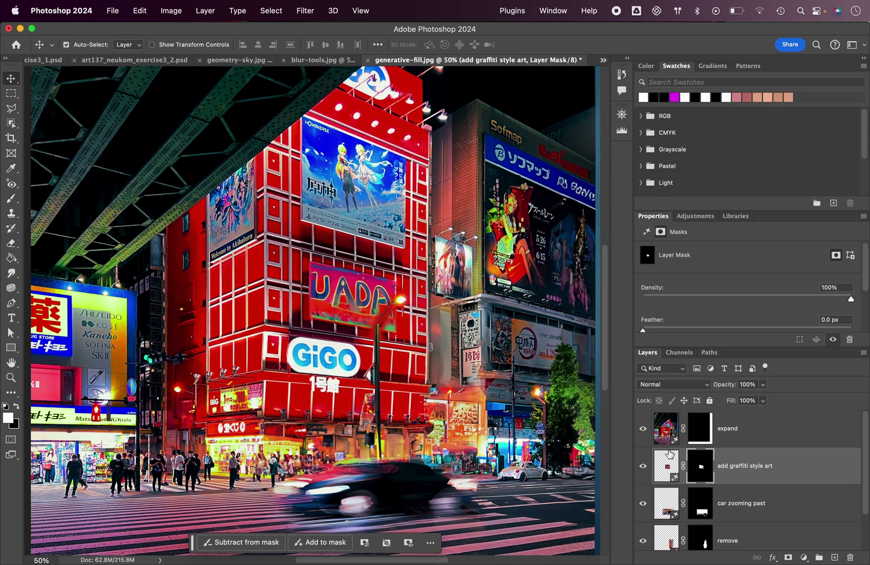
- Switch to Finder
key(super+Tab)
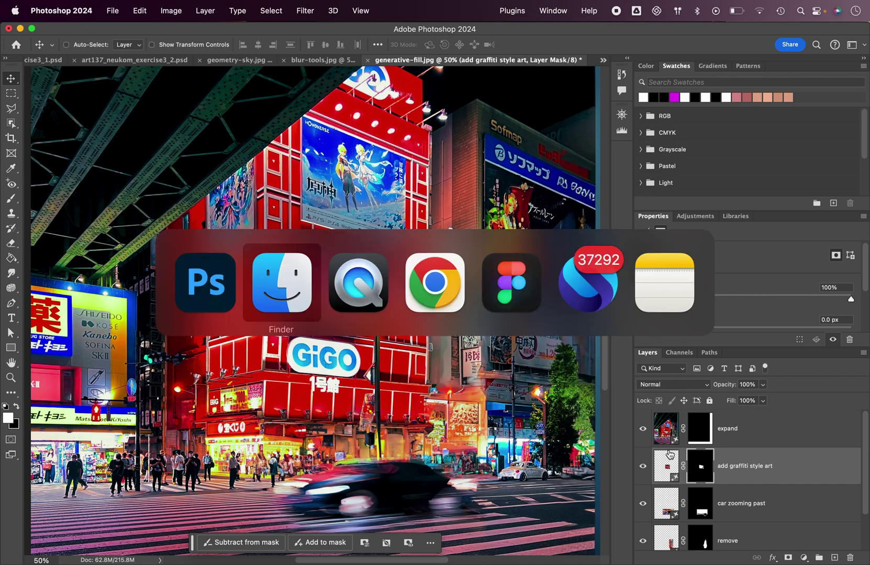